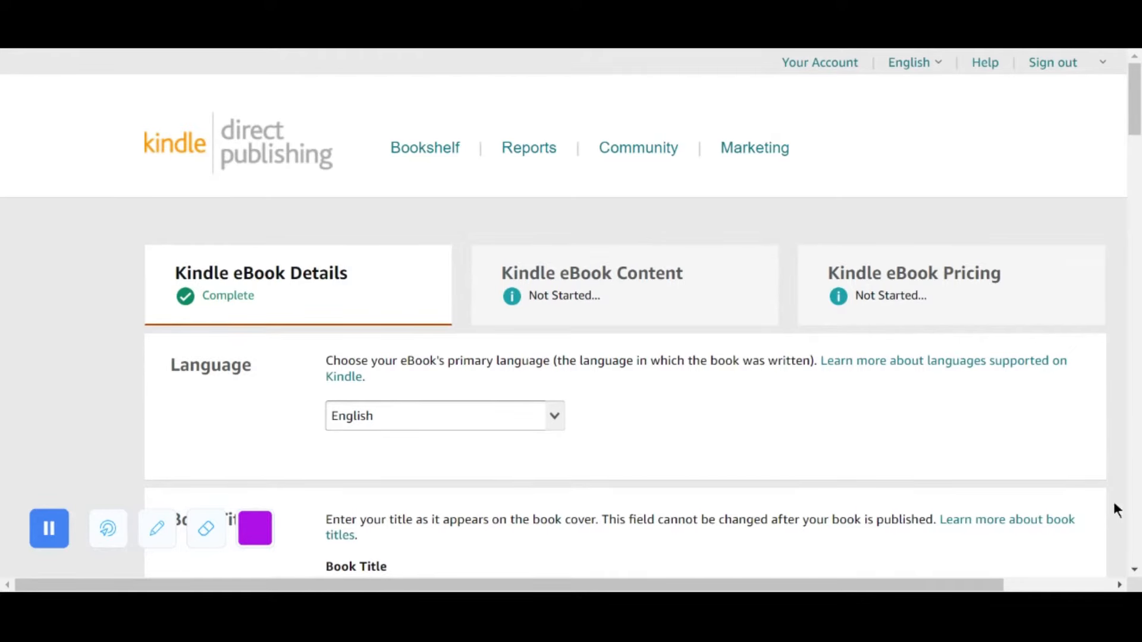
Save the unsaved eBook changes and go to the Bookshelf to view the existing titles.
click(438, 158)
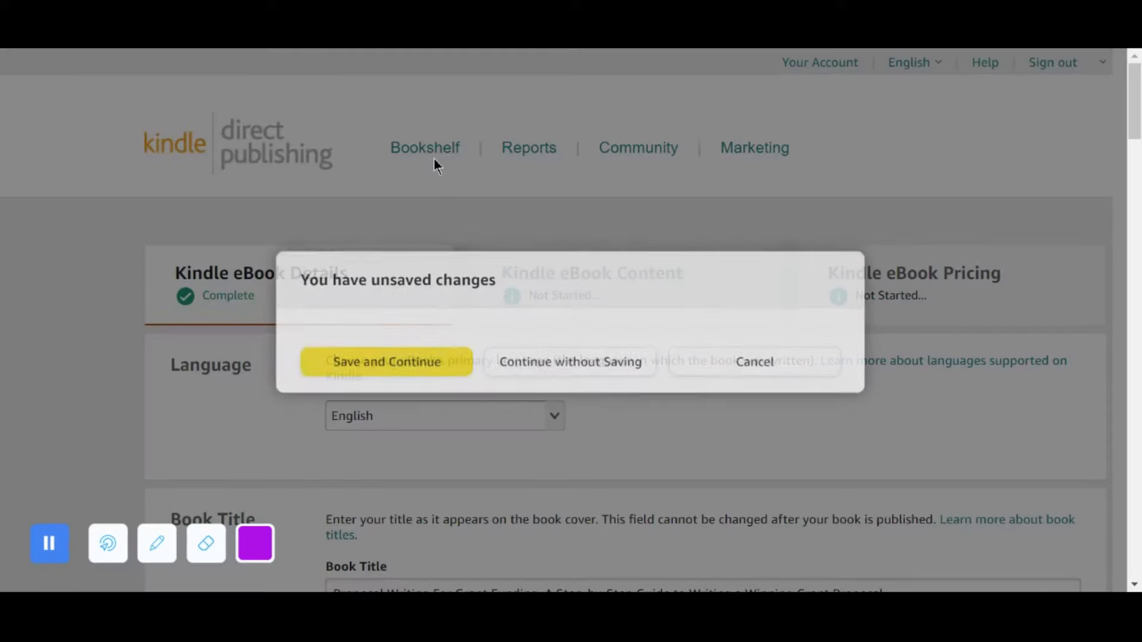
click(416, 364)
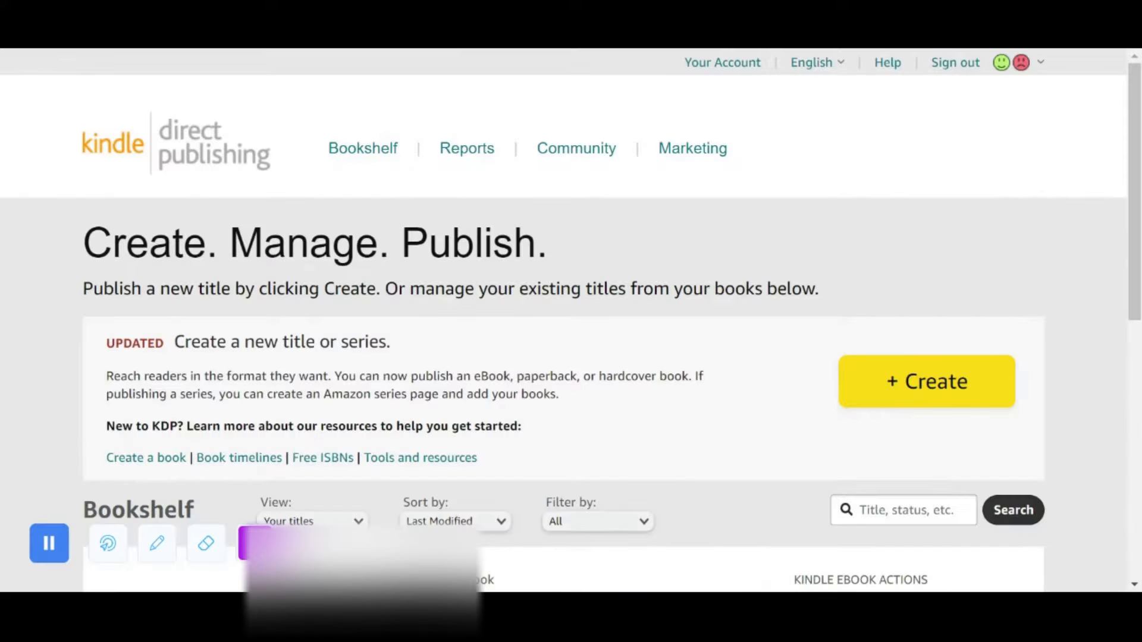
scroll(1140, 315, down, 5)
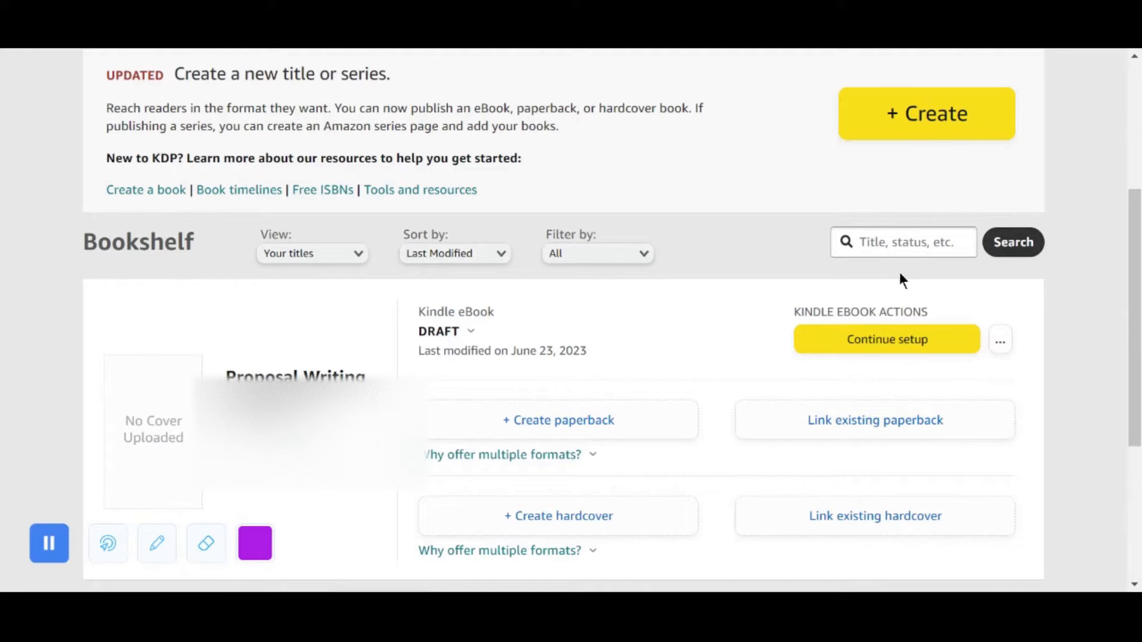
scroll(897, 269, up, 5)
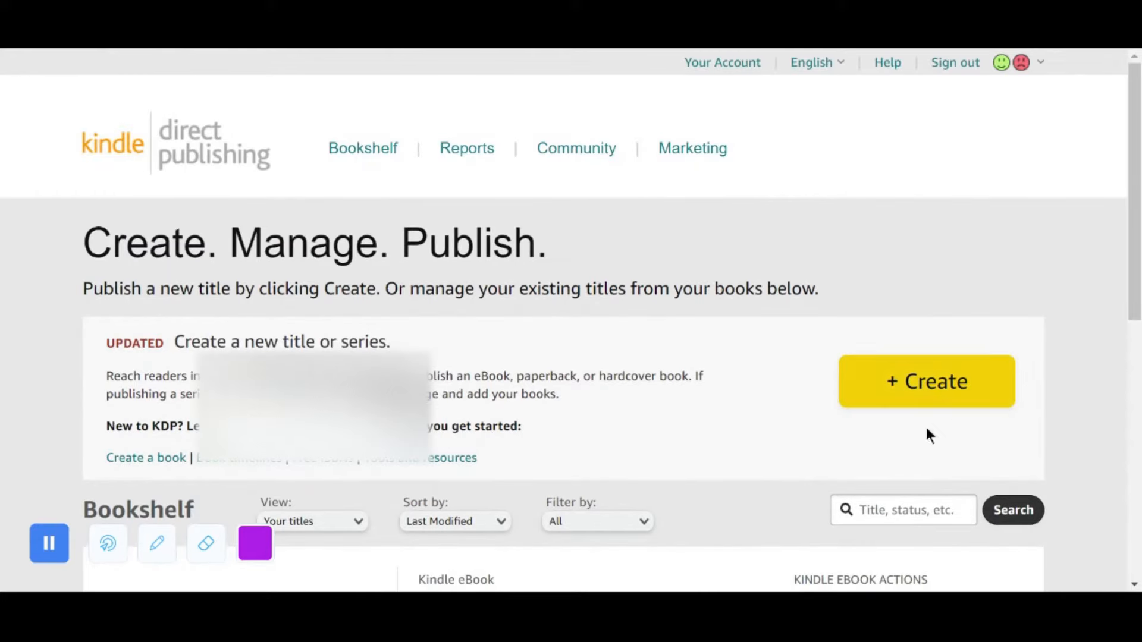
Start creating a new title and choose Kindle eBook as its format.
click(905, 380)
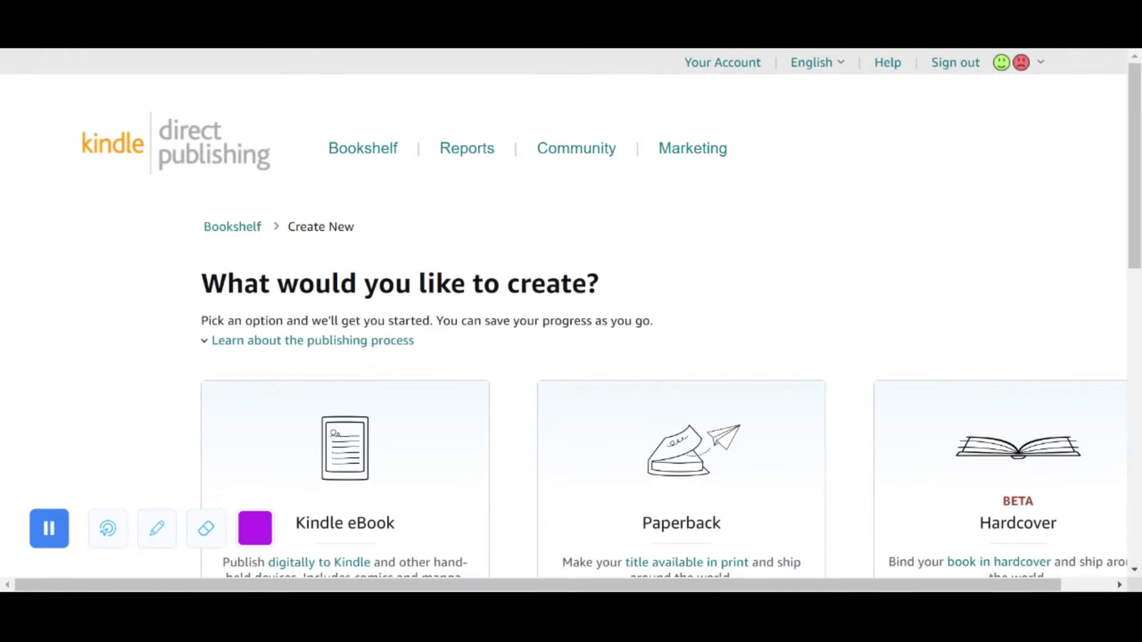
scroll(865, 321, down, 3)
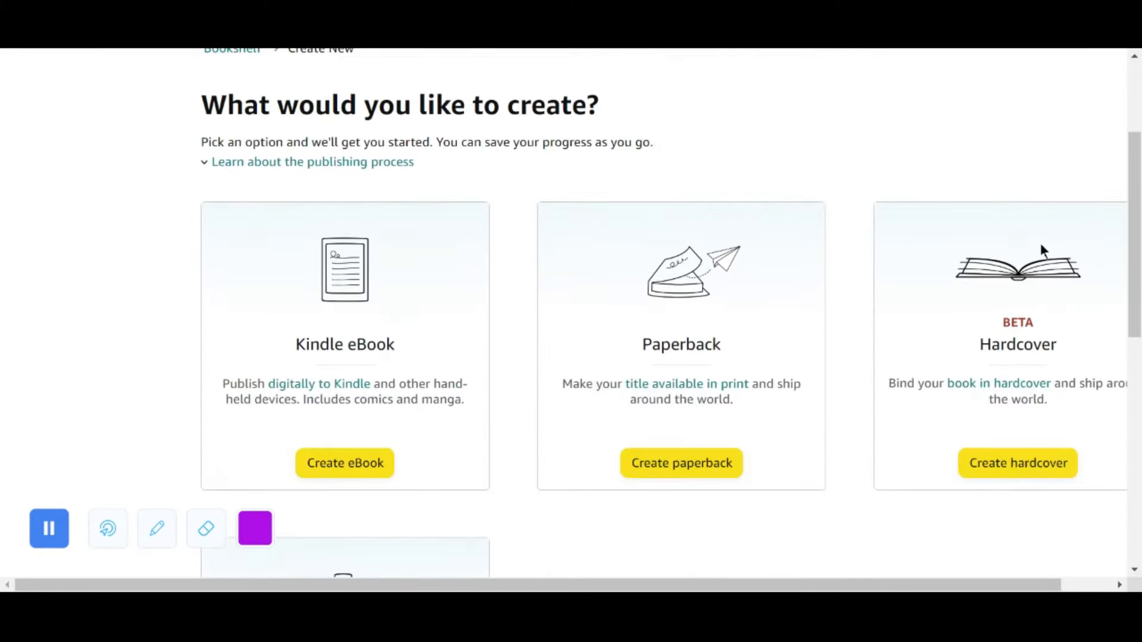
scroll(773, 278, down, 3)
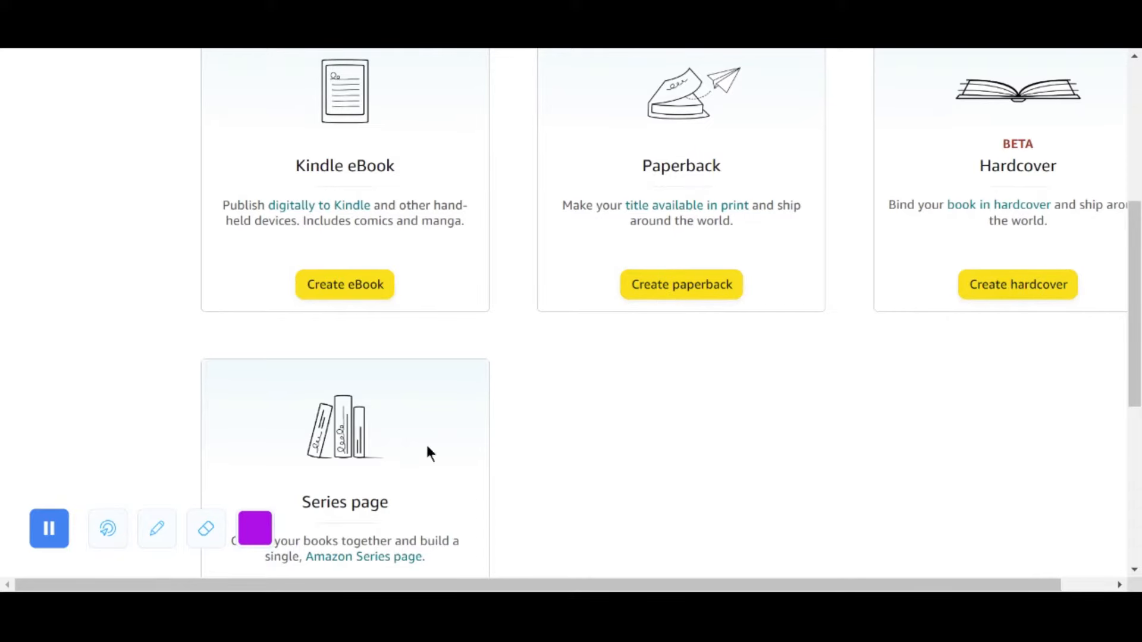
scroll(540, 333, up, 3)
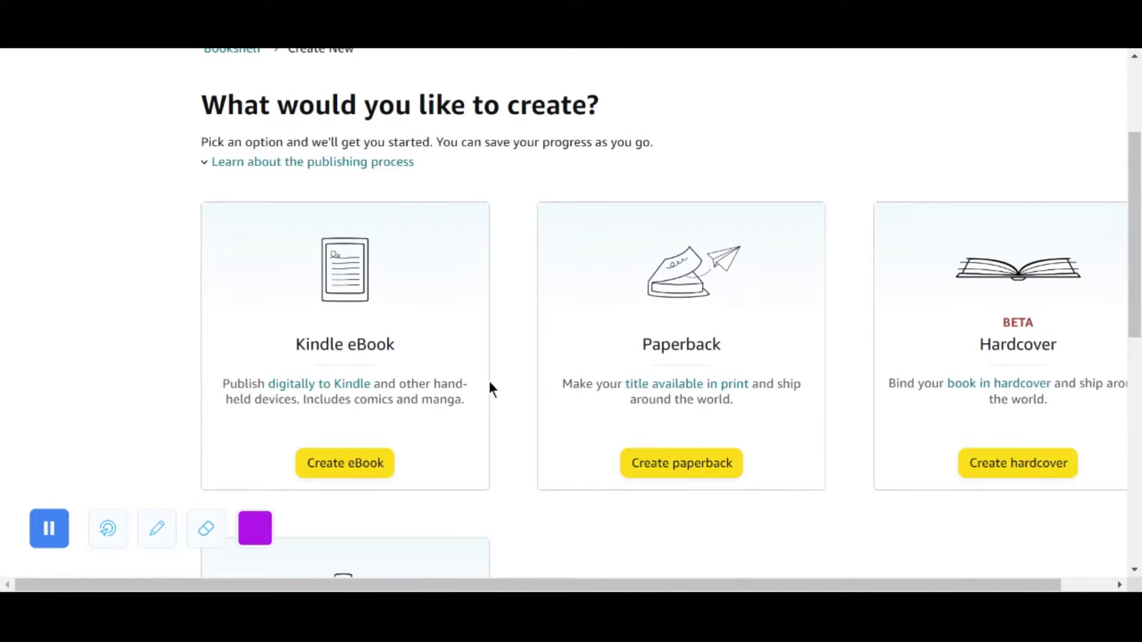
click(364, 470)
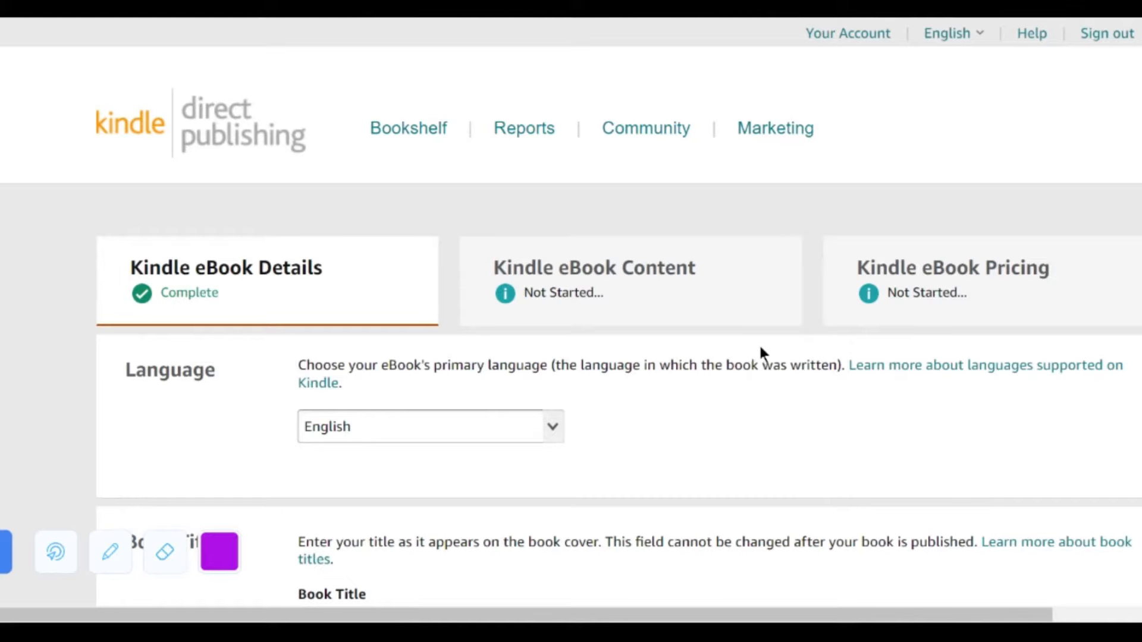
Look through the languages available as the eBook's primary language, leaving the selection as it is.
scroll(759, 352, down, 2)
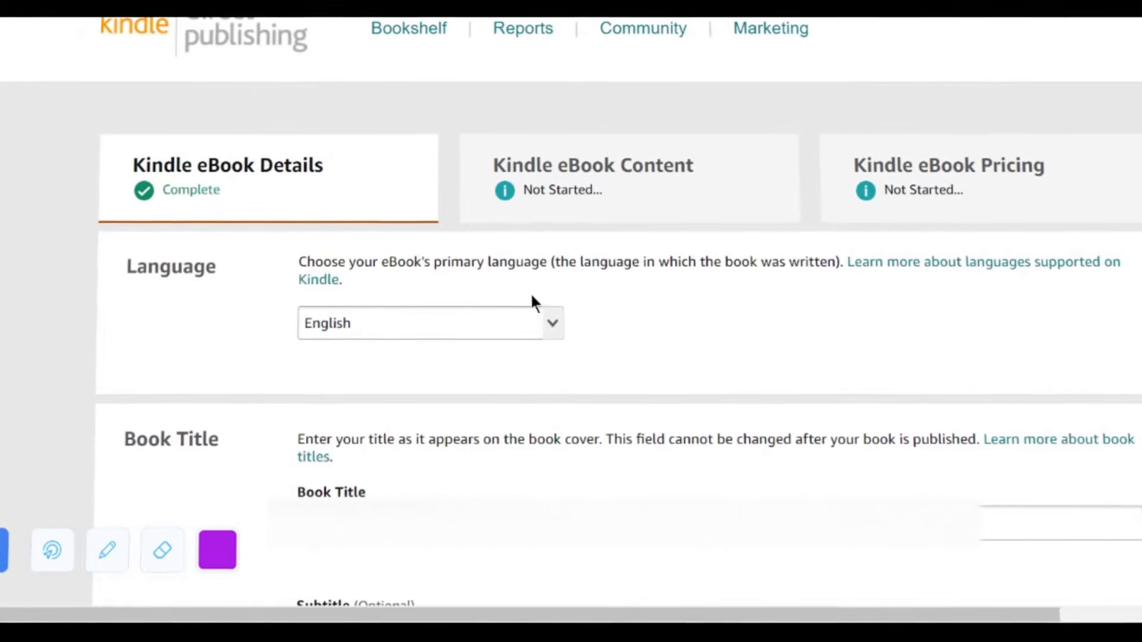
click(552, 337)
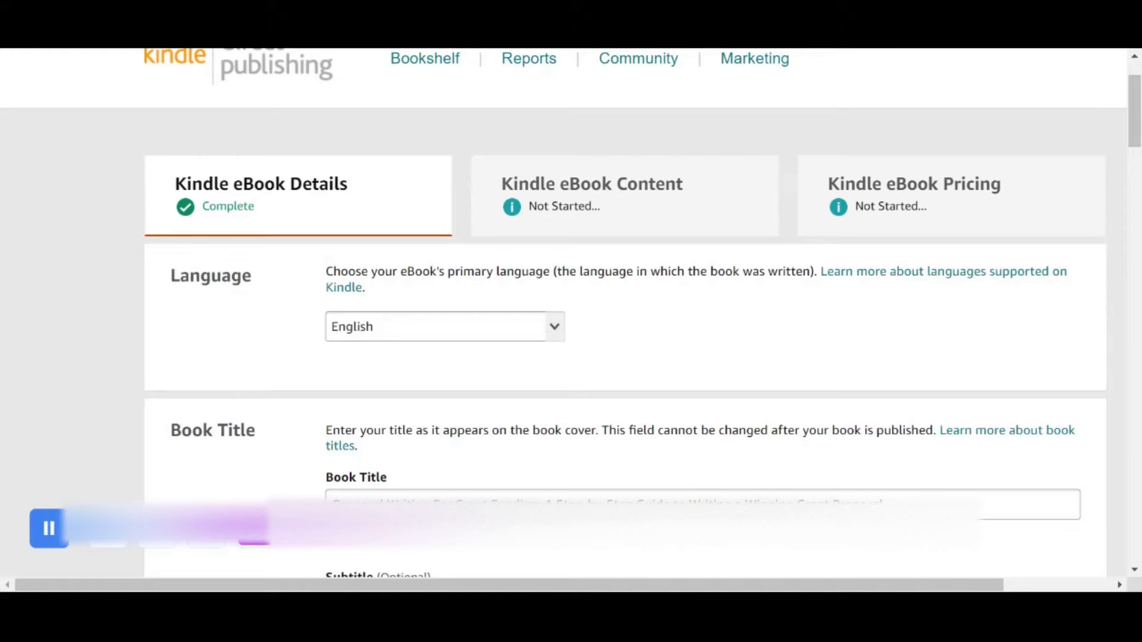
click(554, 326)
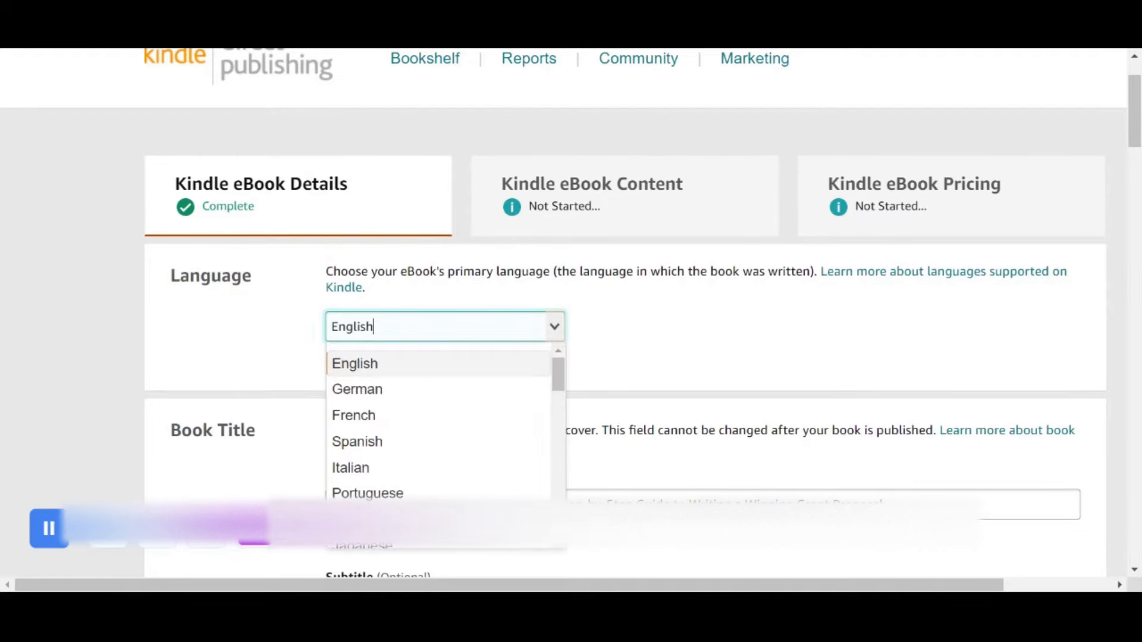
scroll(438, 416, down, 5)
scroll(454, 418, down, 10)
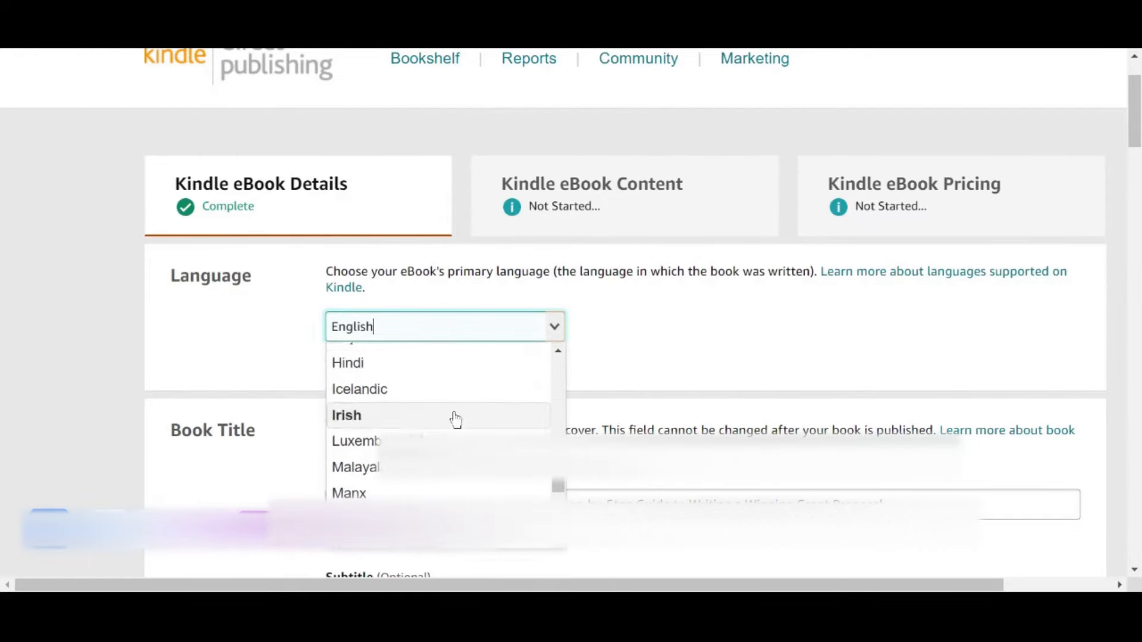
click(597, 237)
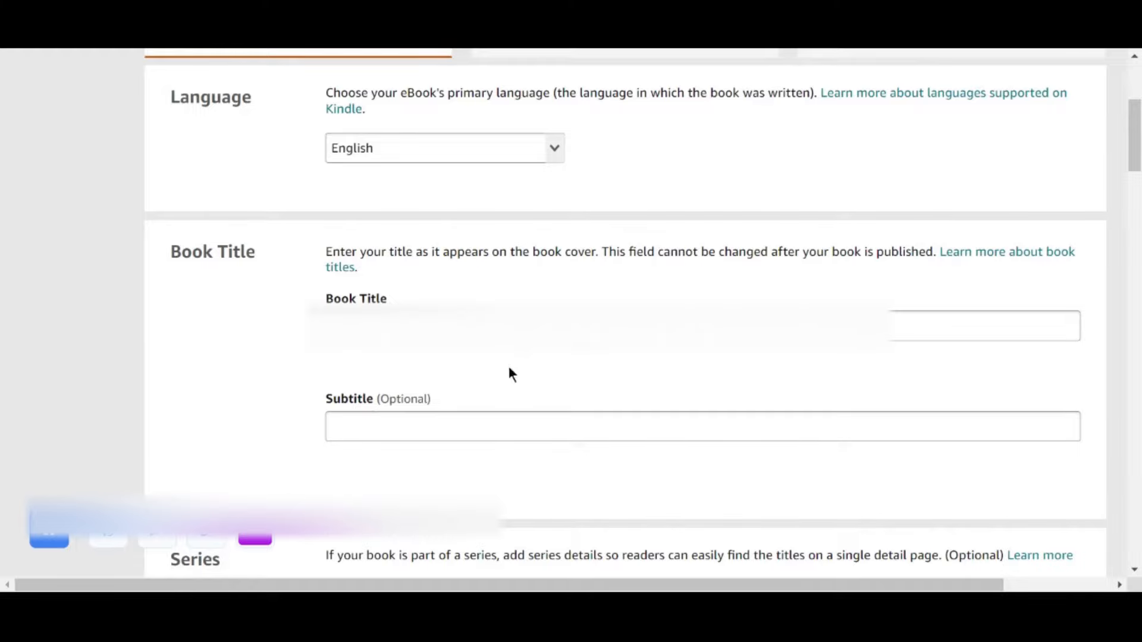
View the options for adding the title to a series and close them without choosing one.
scroll(500, 384, down, 4)
scroll(392, 314, down, 1)
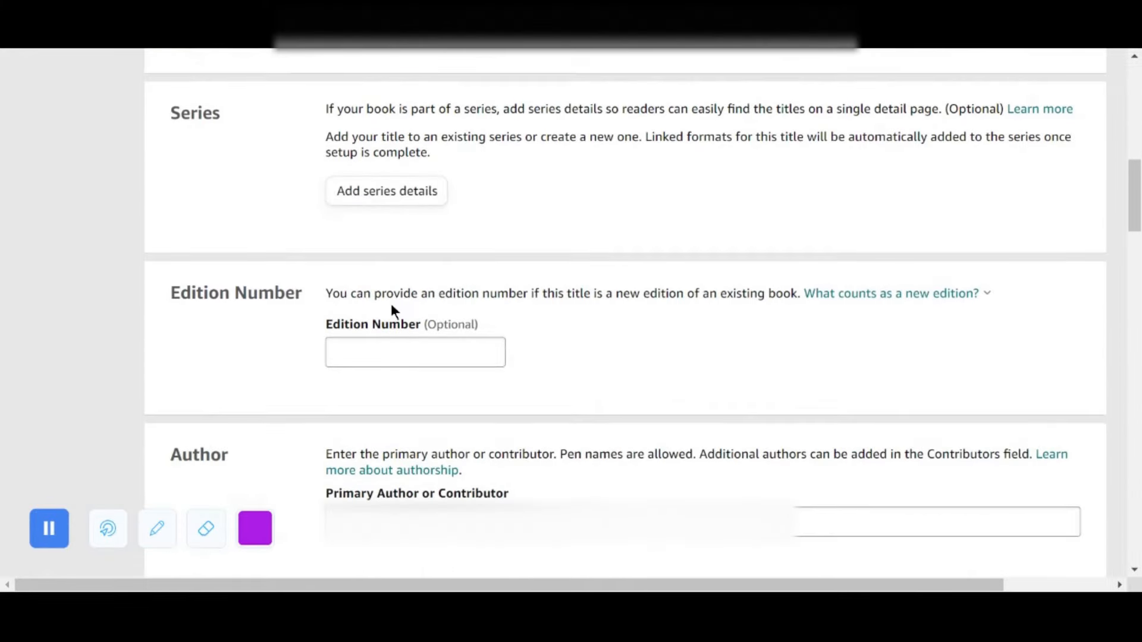
scroll(216, 189, up, 2)
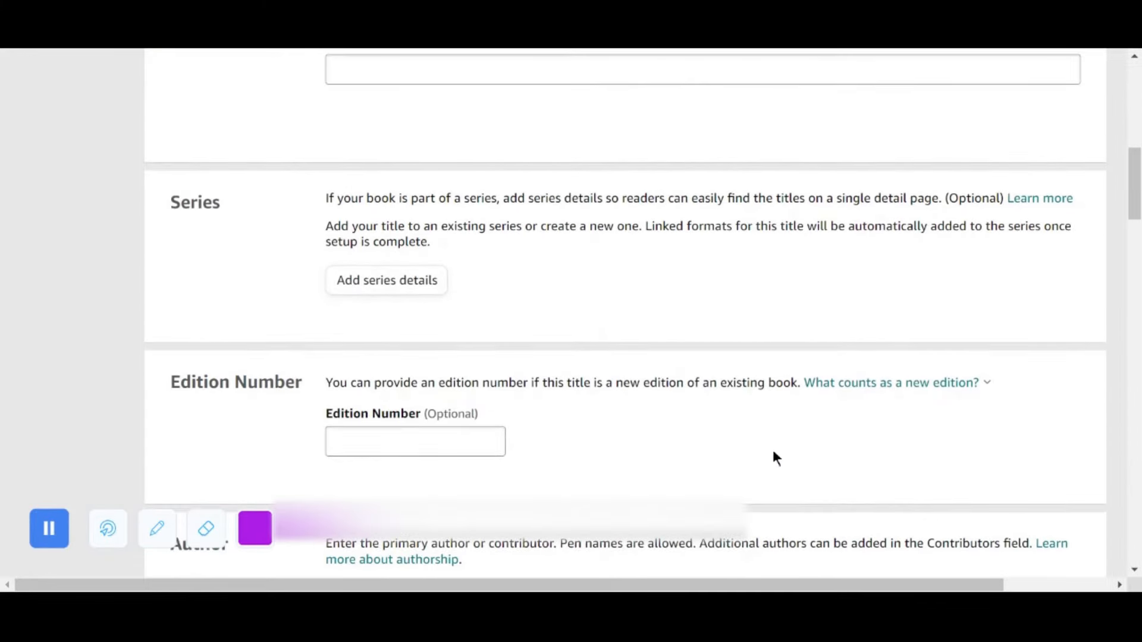
click(375, 291)
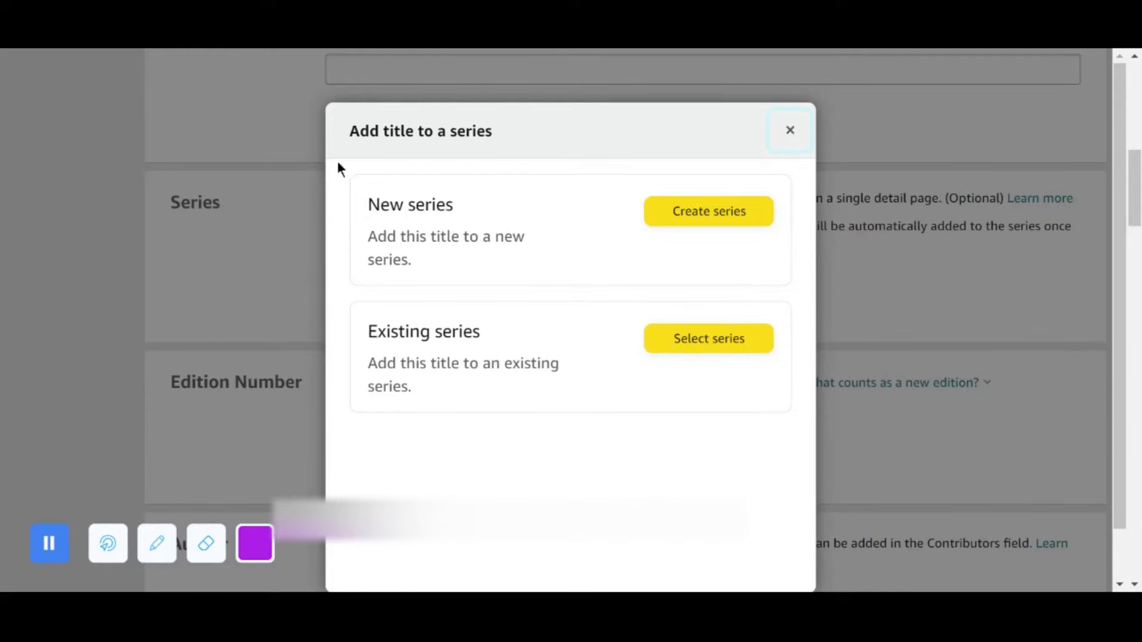
click(772, 127)
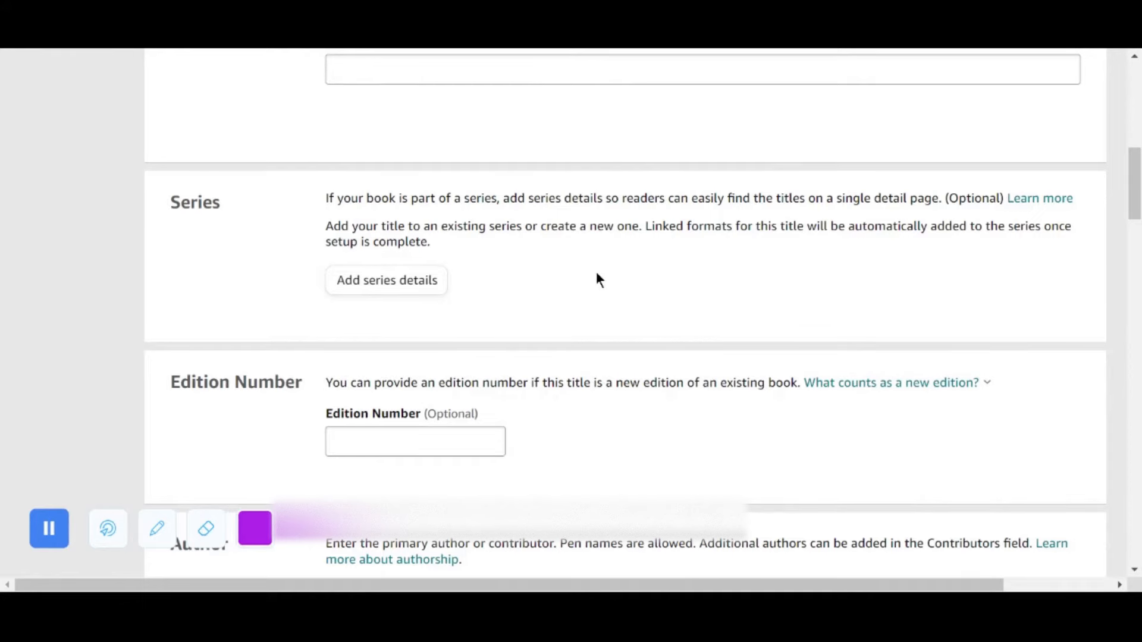
Examine the contributor roles offered in the Contributors section, leaving Author selected.
scroll(596, 275, down, 2)
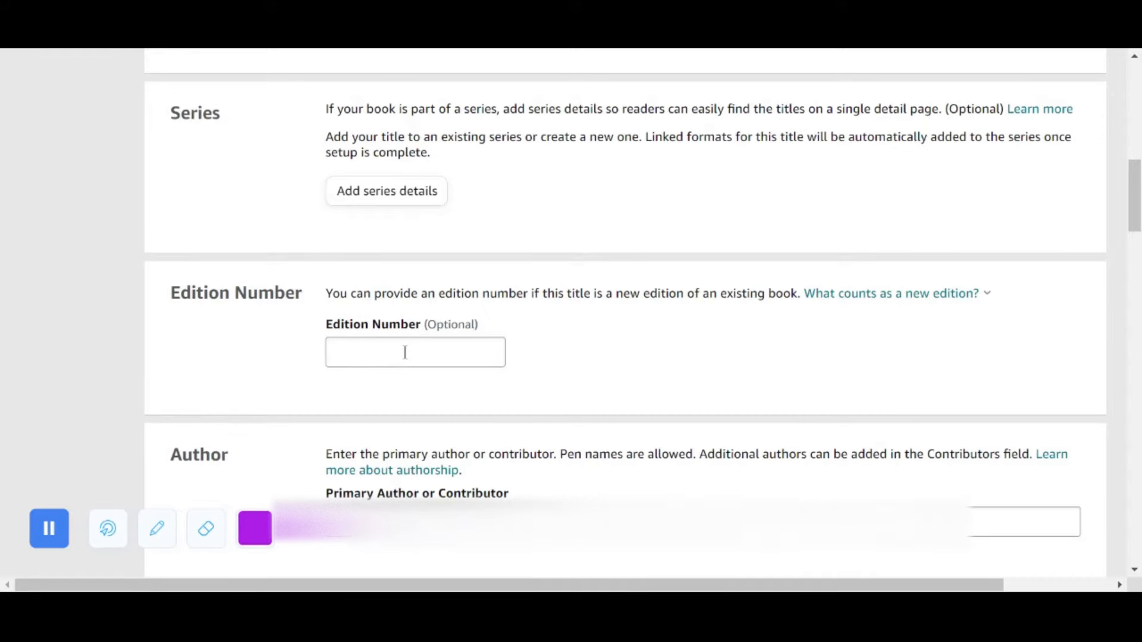
scroll(422, 322, down, 5)
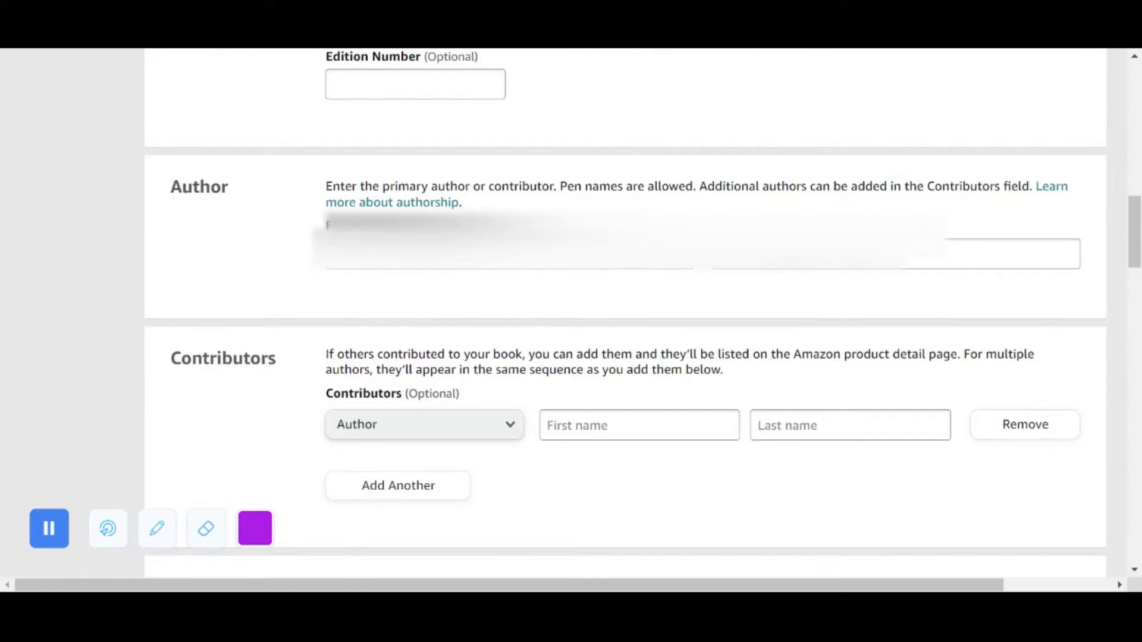
scroll(845, 259, down, 3)
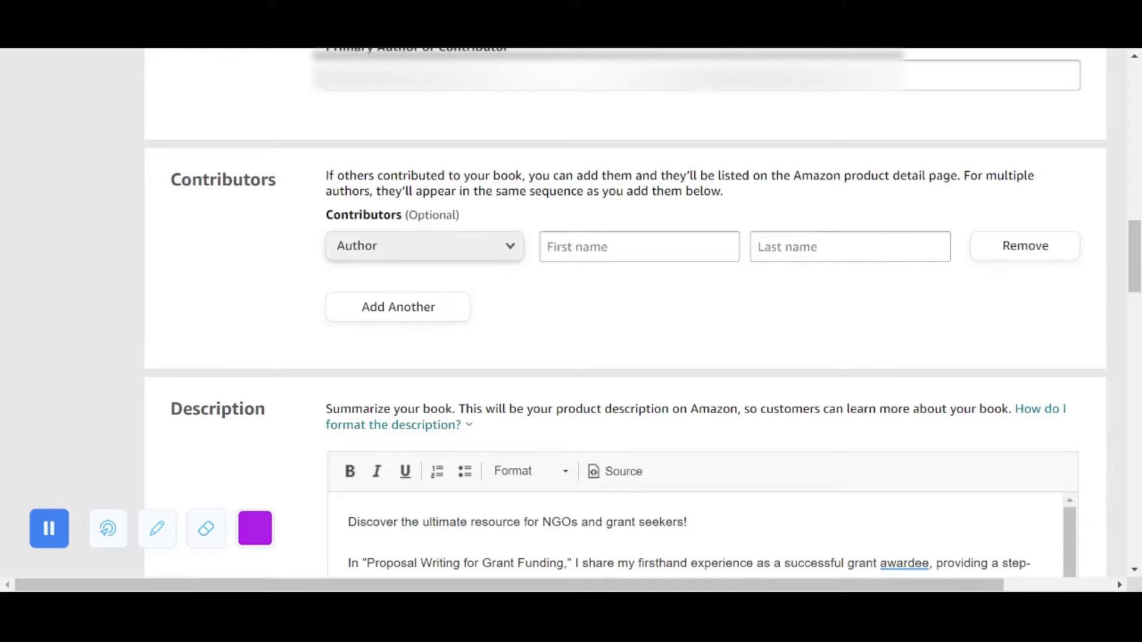
click(477, 248)
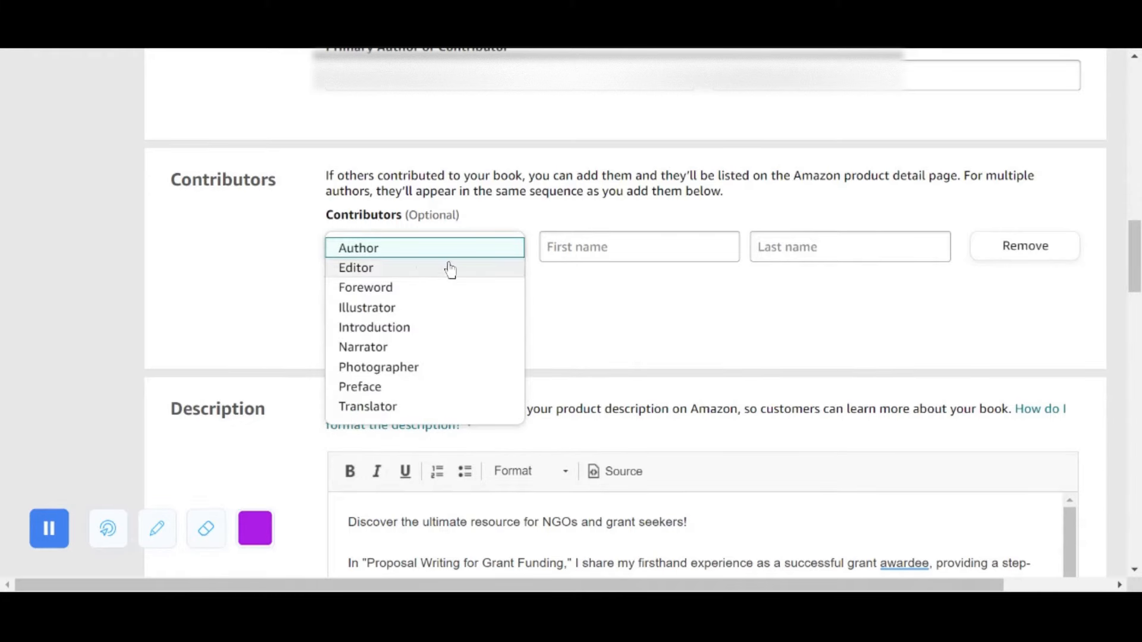
click(497, 248)
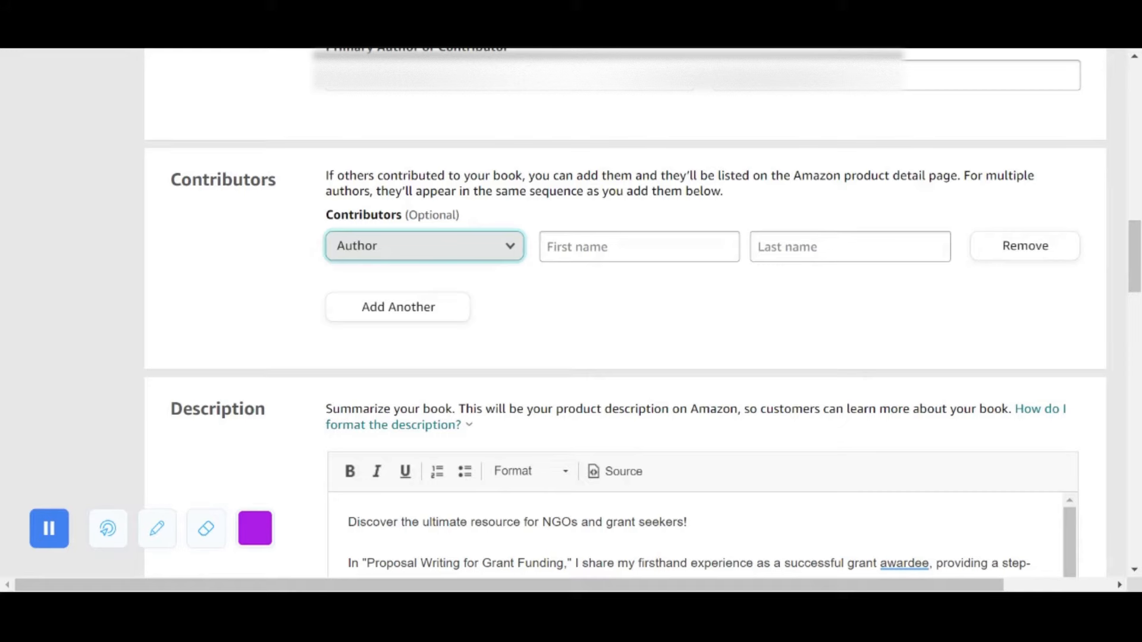
click(510, 250)
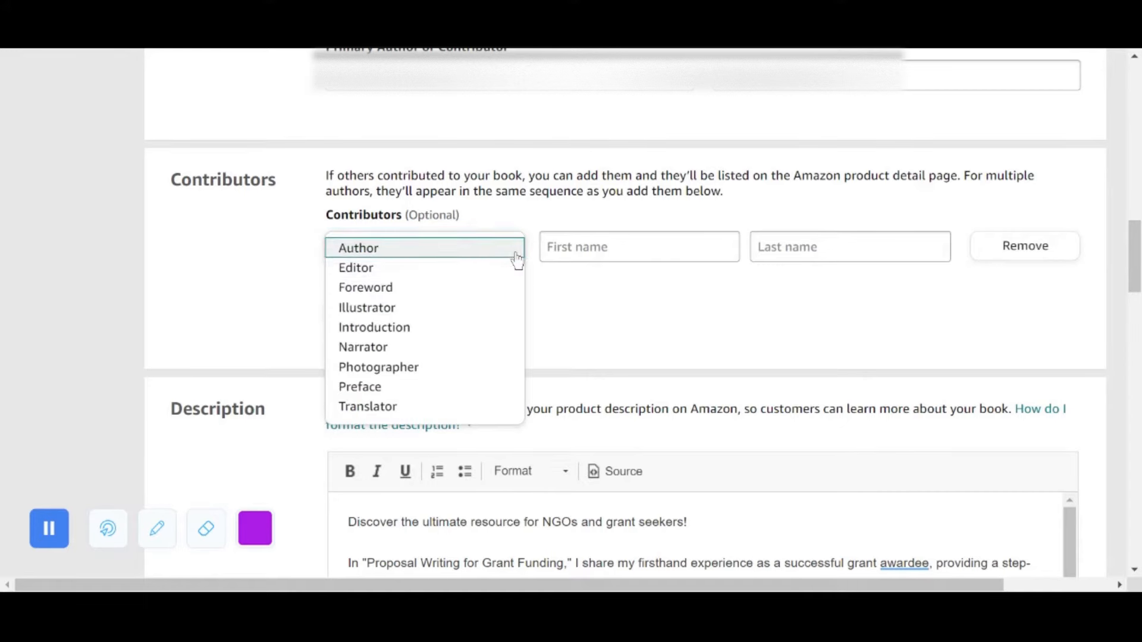
click(507, 248)
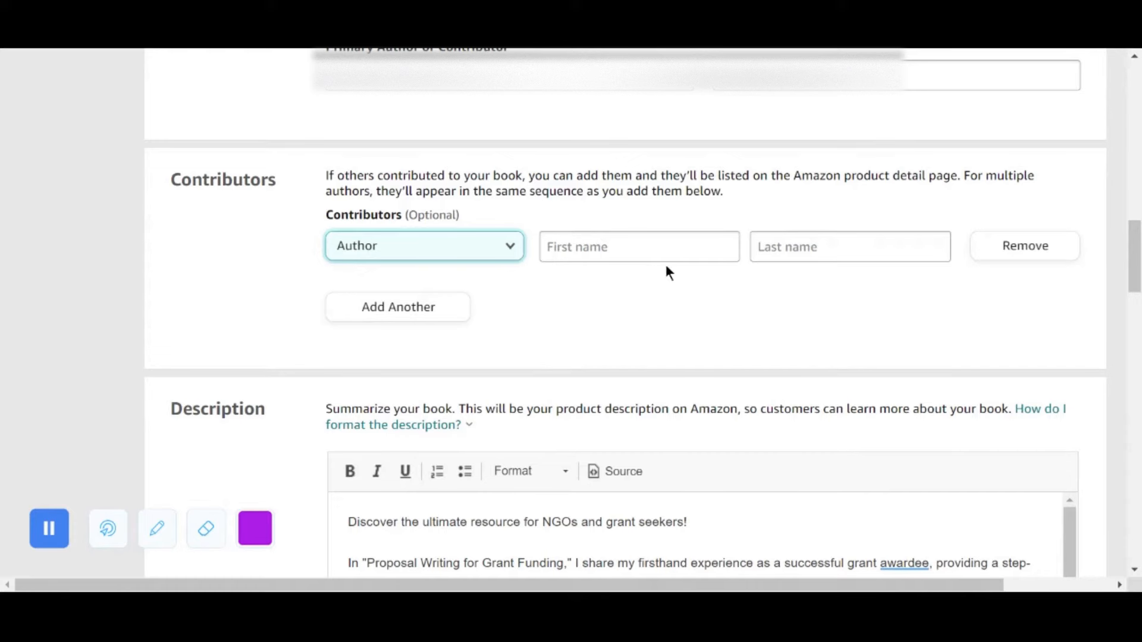
click(519, 254)
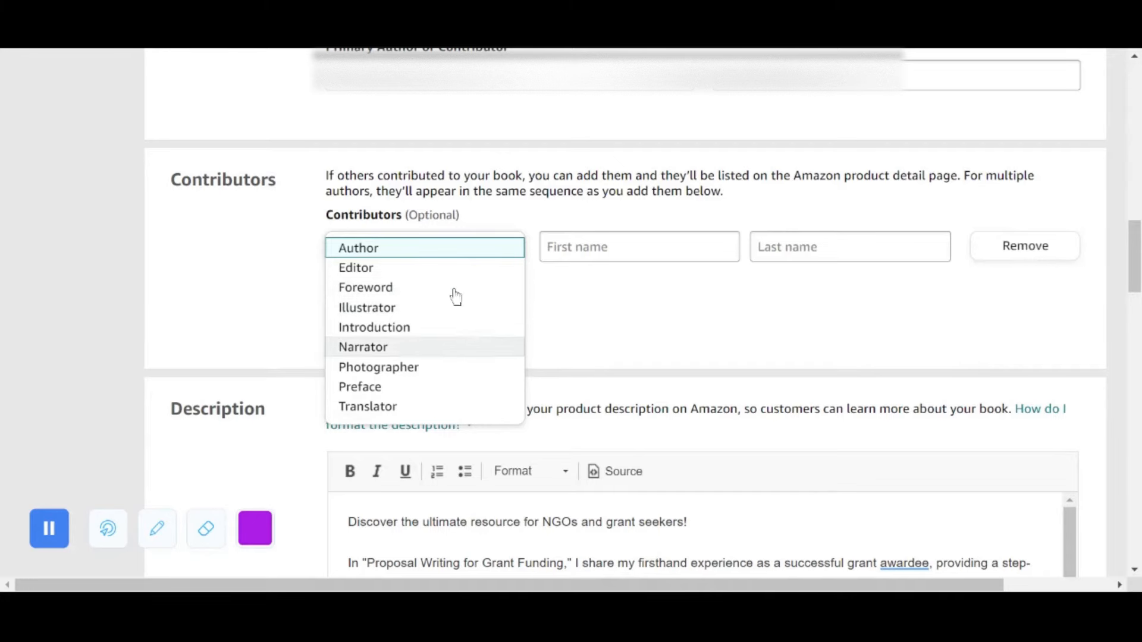
click(631, 314)
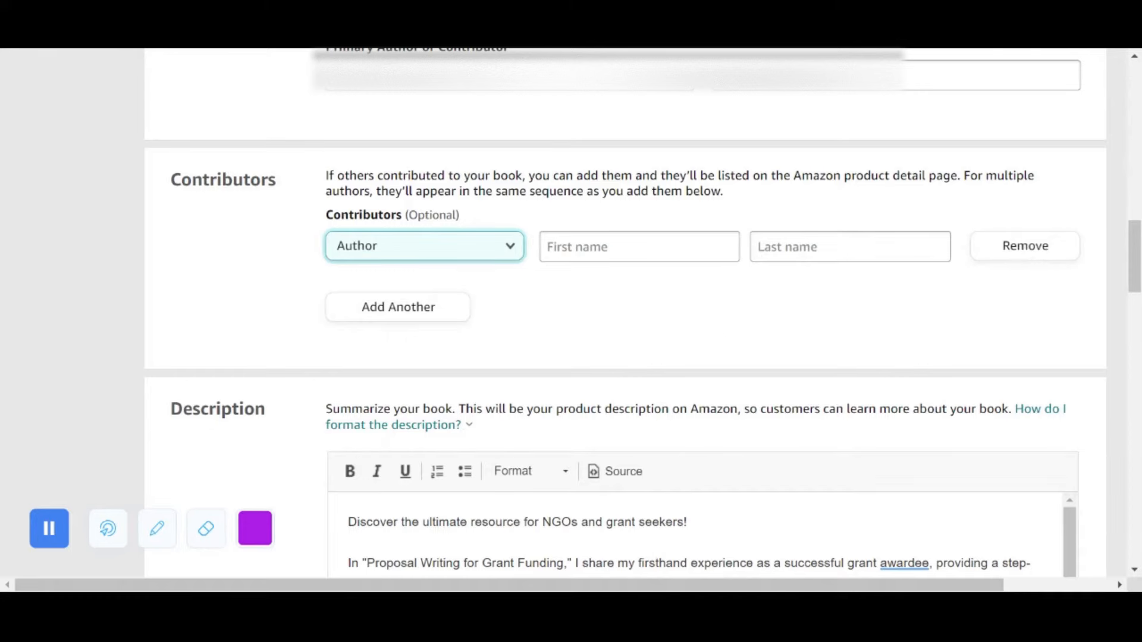
Review the book's description text and the publishing rights options.
scroll(751, 305, down, 3)
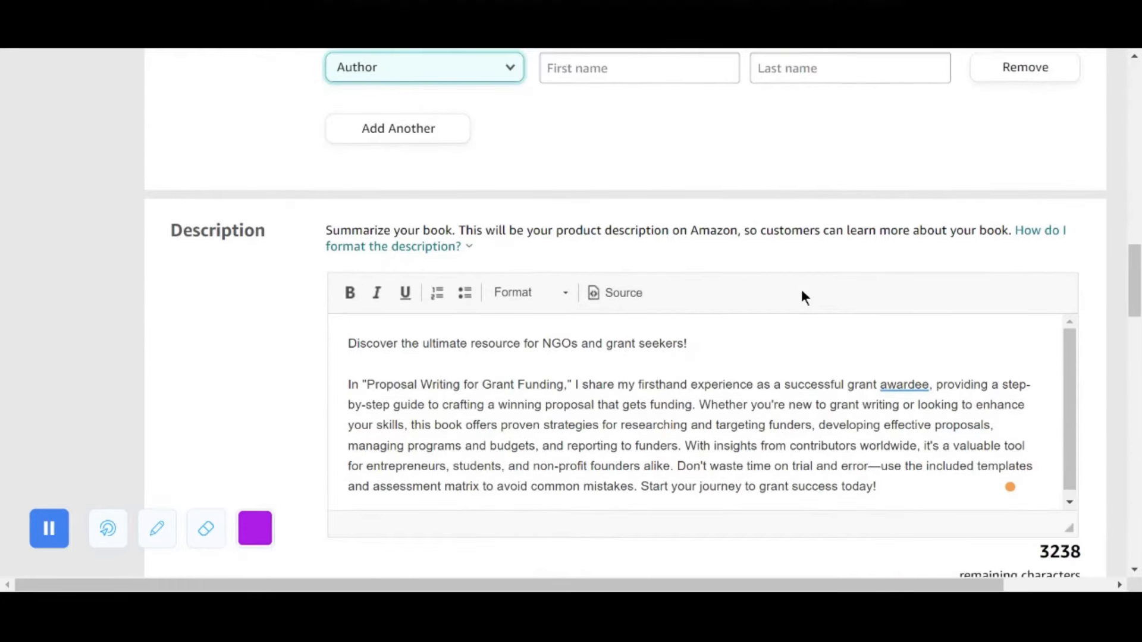
scroll(810, 265, down, 1)
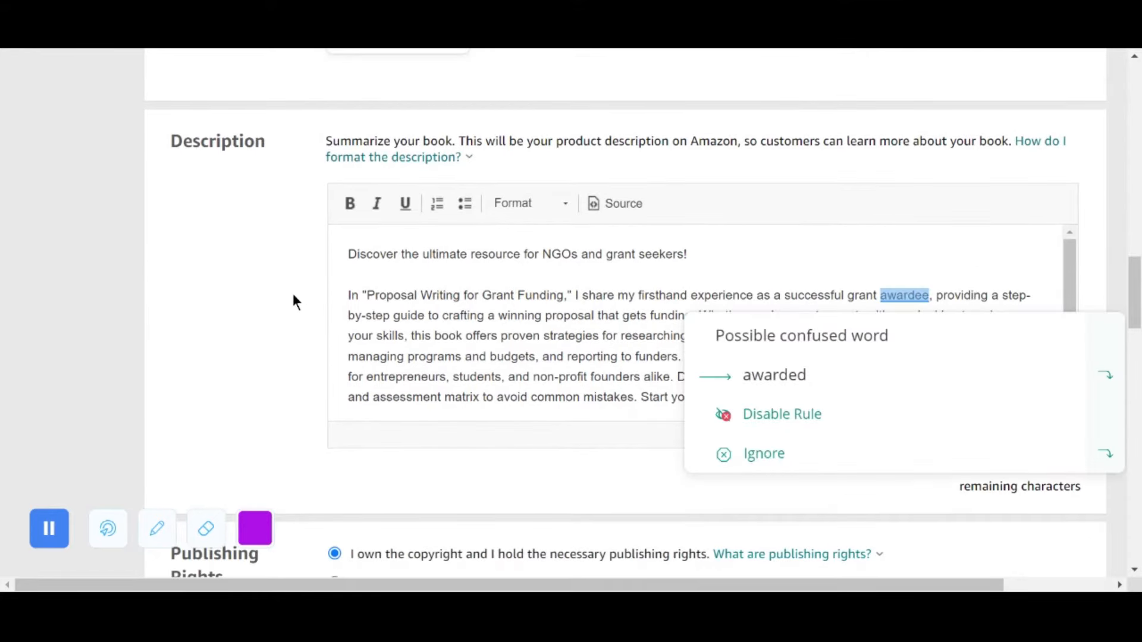
scroll(545, 289, down, 3)
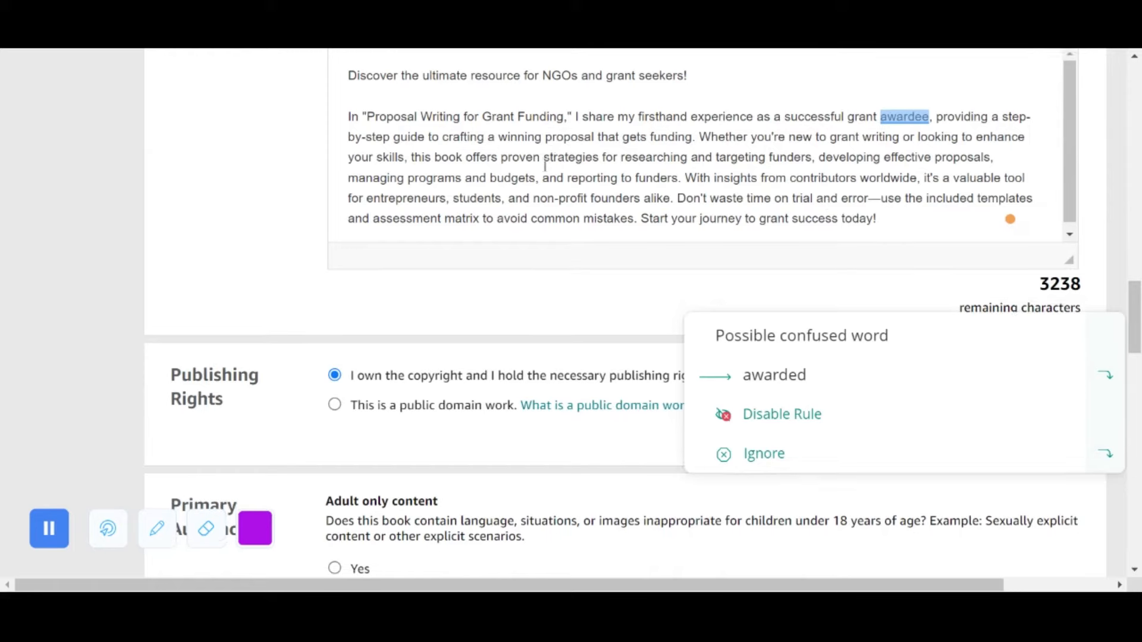
scroll(408, 301, down, 2)
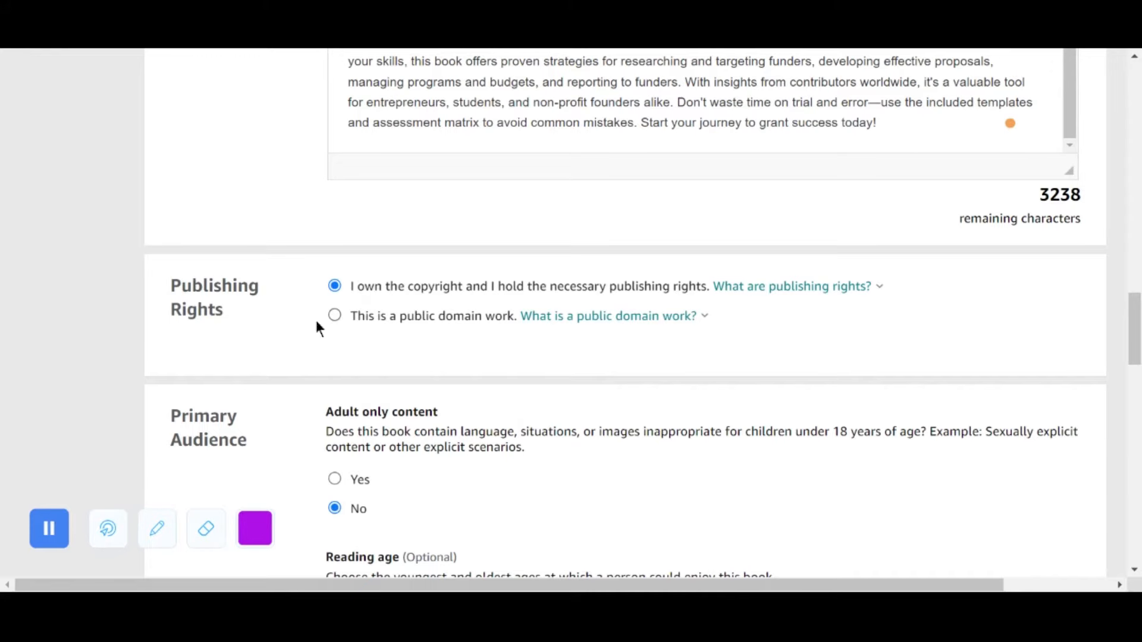
scroll(369, 331, down, 1)
scroll(371, 331, down, 2)
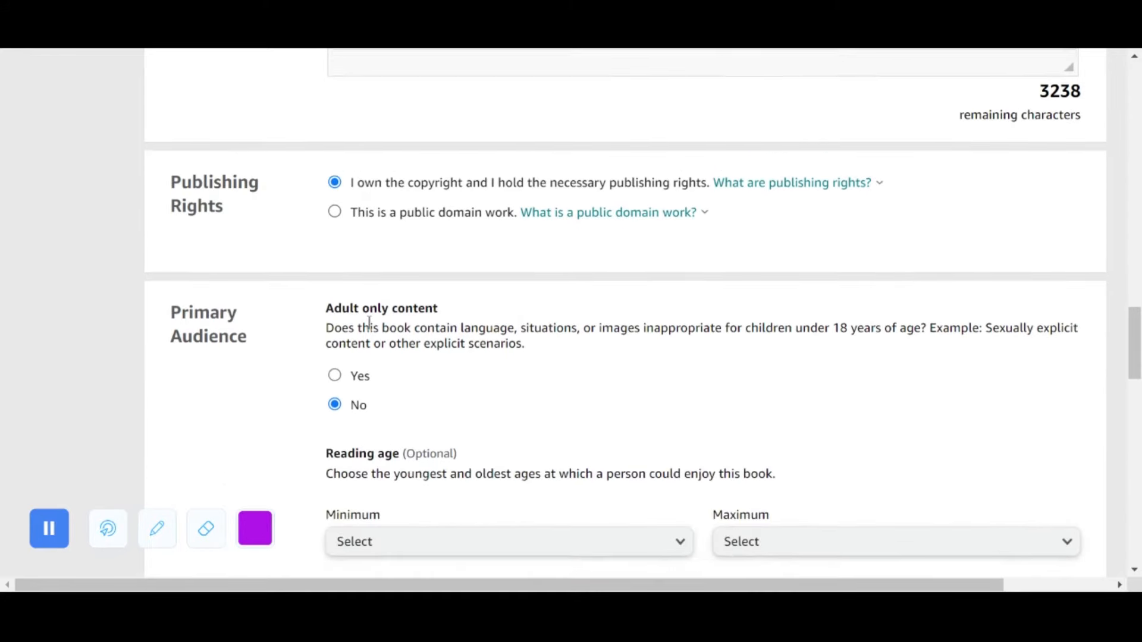
Answer Yes to the adult-only content question under Primary Audience.
scroll(497, 265, down, 2)
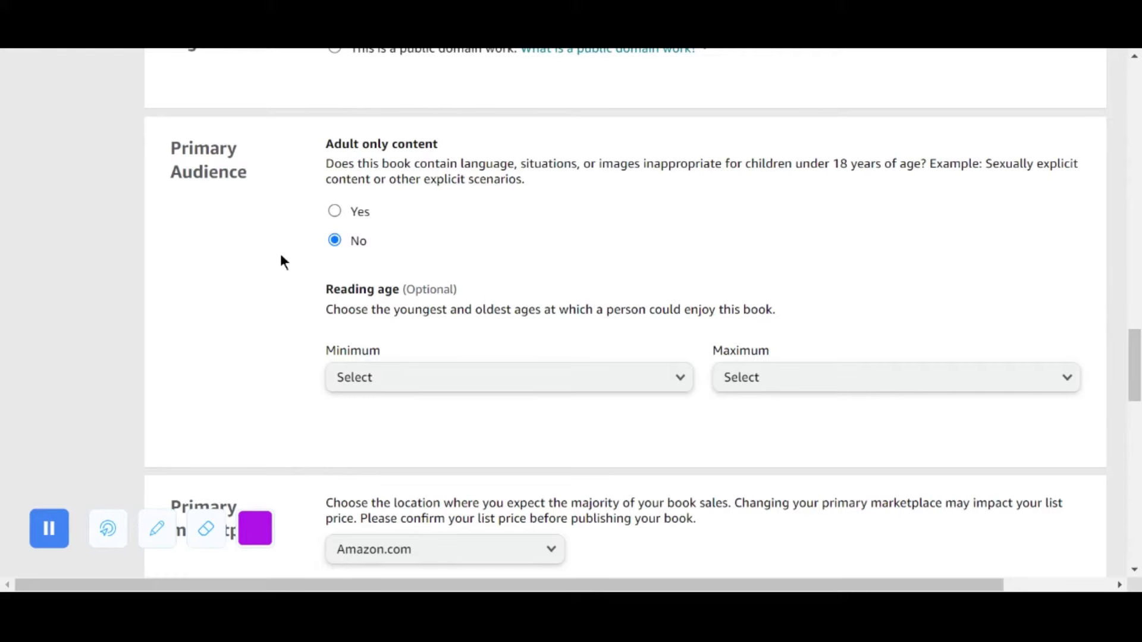
scroll(370, 219, down, 2)
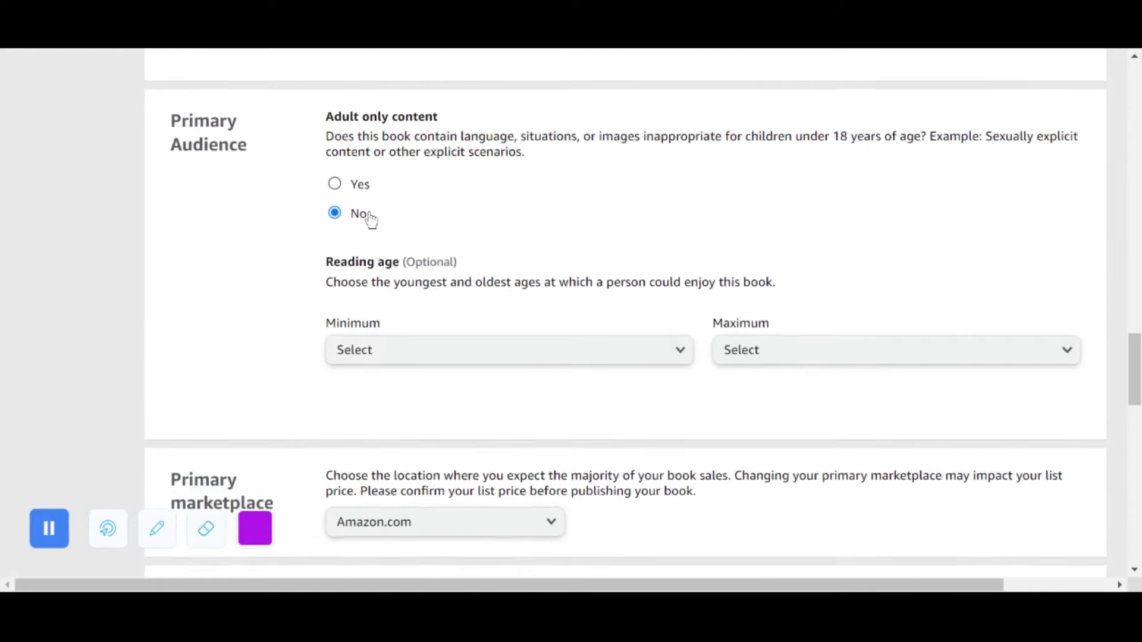
scroll(359, 226, up, 2)
click(352, 213)
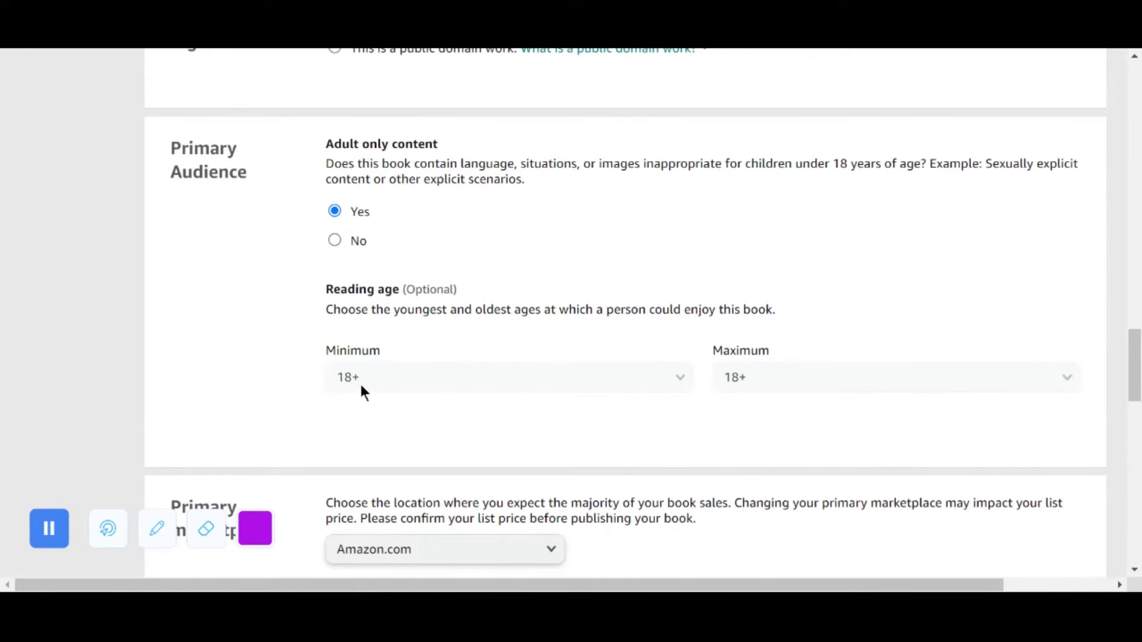
Answer No to the adult-only content question and check the primary marketplace options, keeping Amazon.com selected.
click(342, 241)
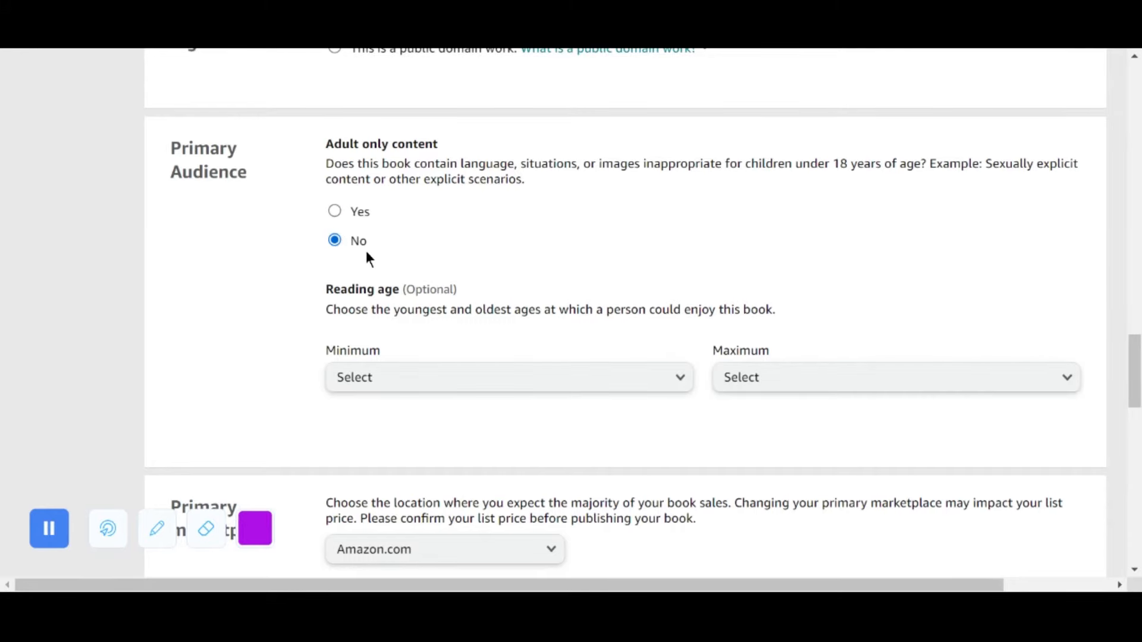
scroll(386, 244, down, 5)
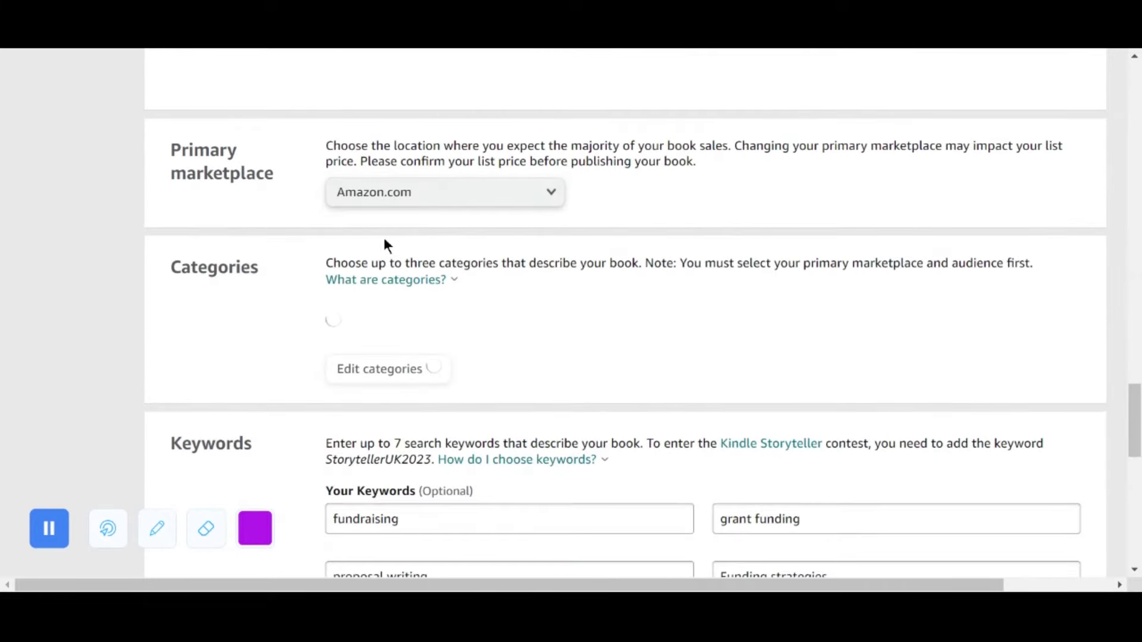
click(441, 204)
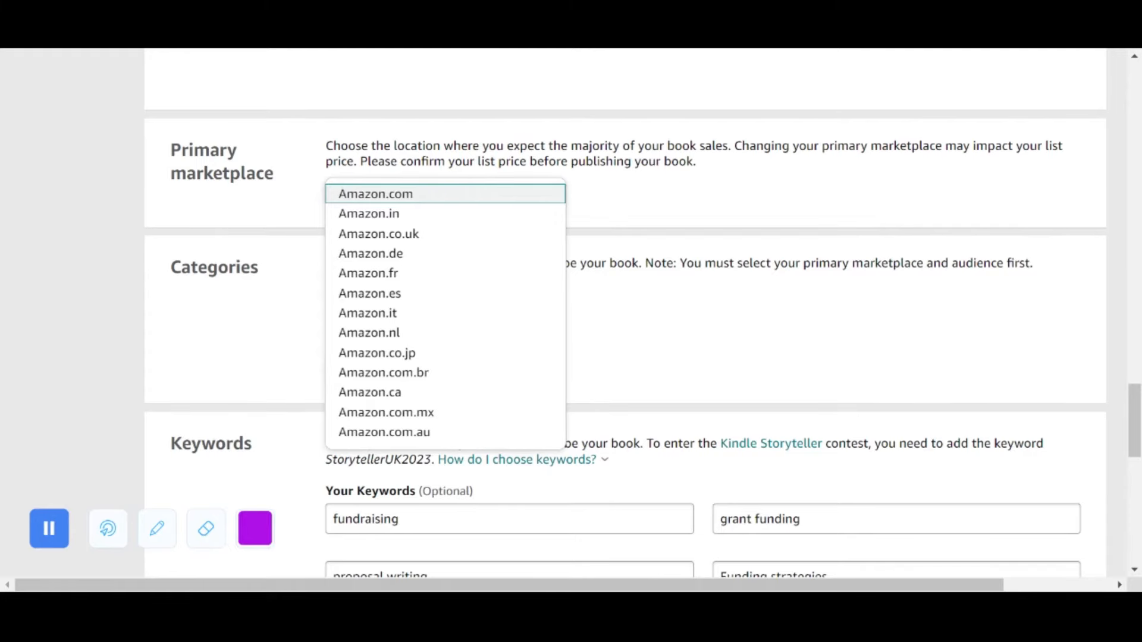
click(604, 189)
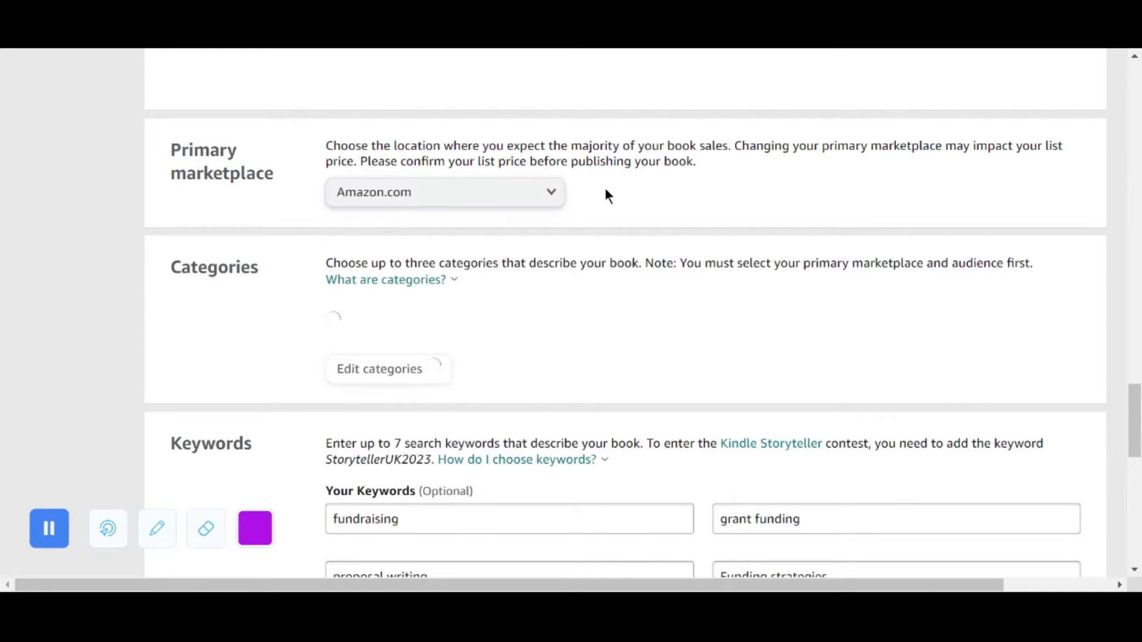
click(528, 210)
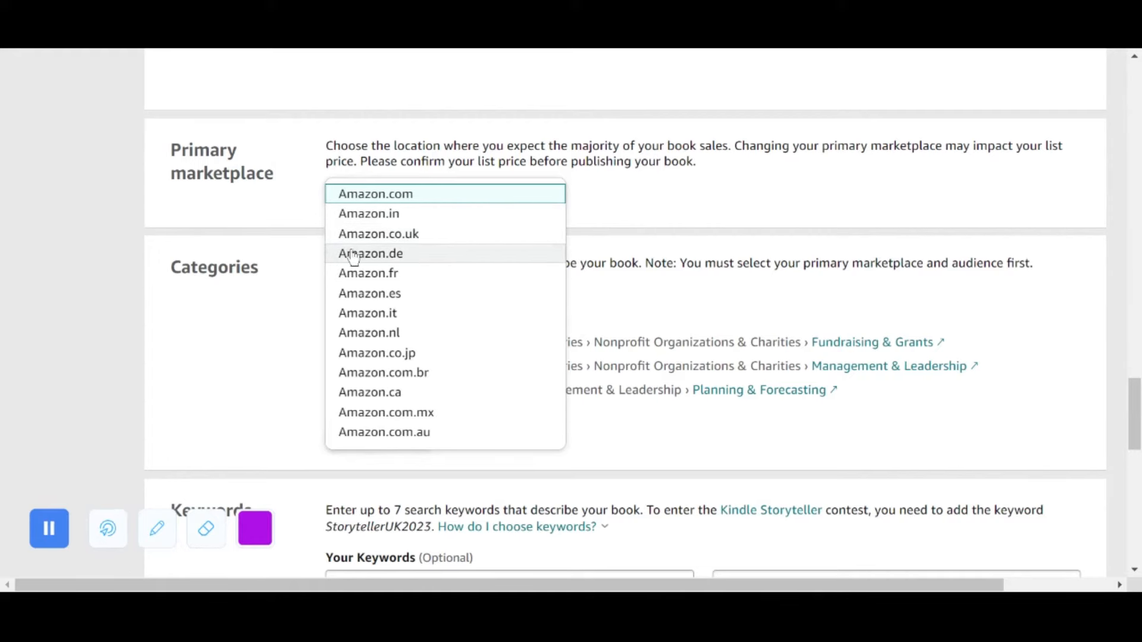
click(609, 191)
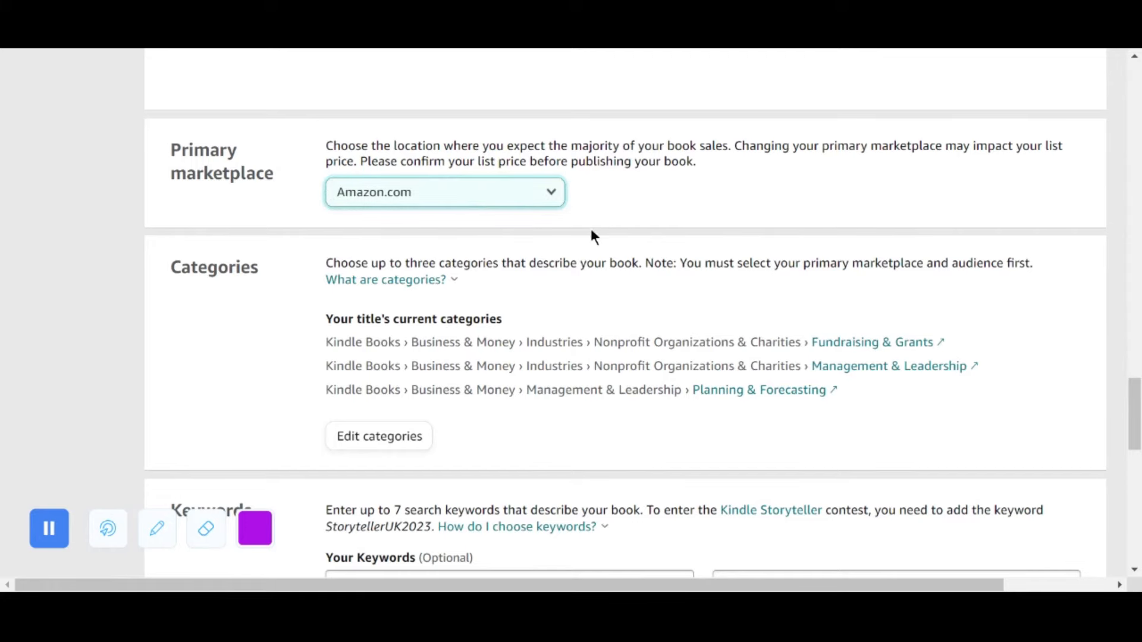
scroll(587, 227, down, 2)
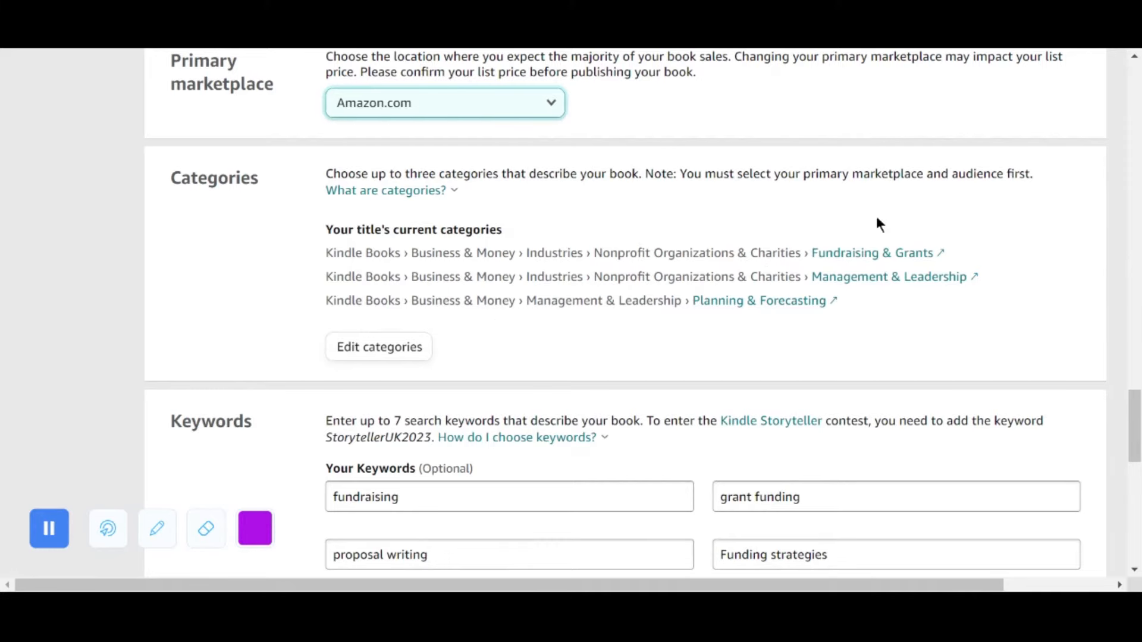
click(405, 359)
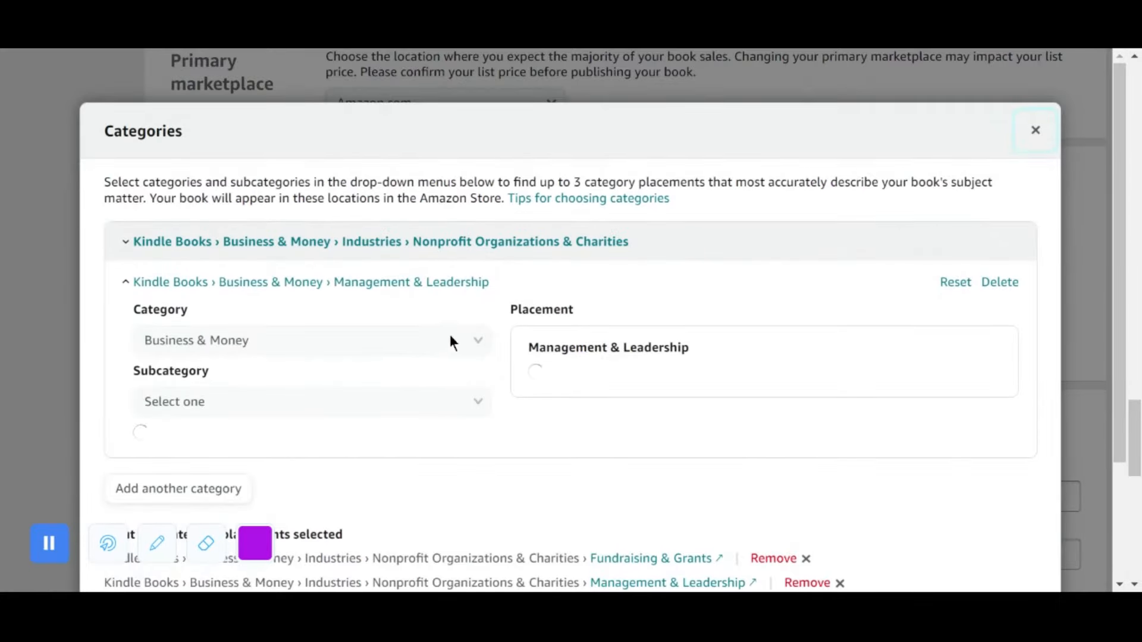
scroll(458, 320, down, 2)
scroll(463, 321, down, 5)
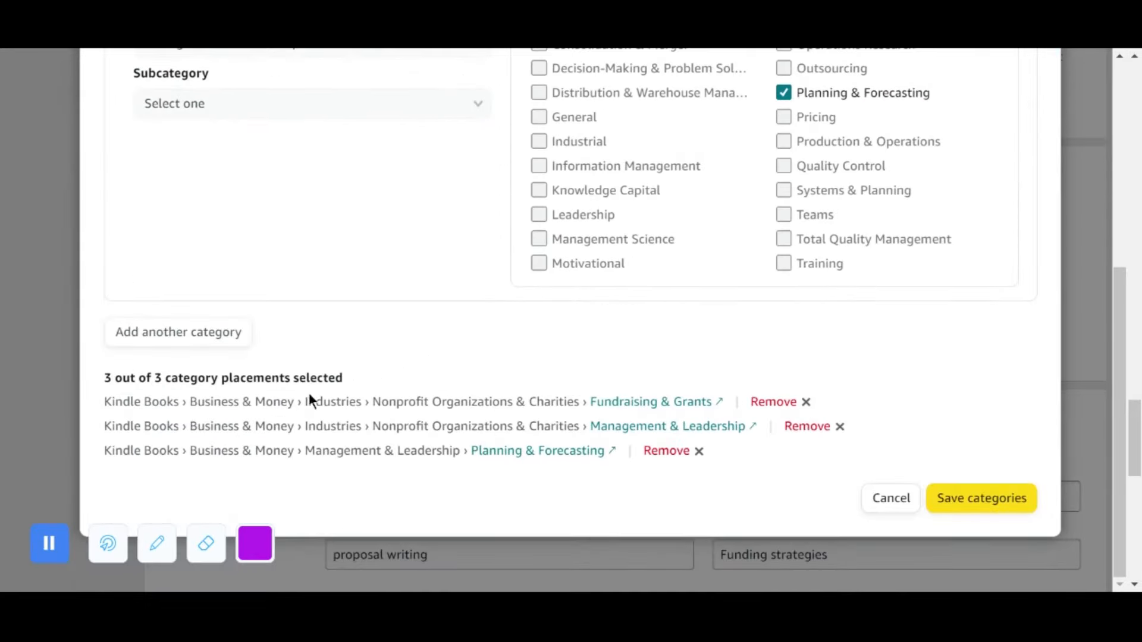
click(773, 402)
click(799, 426)
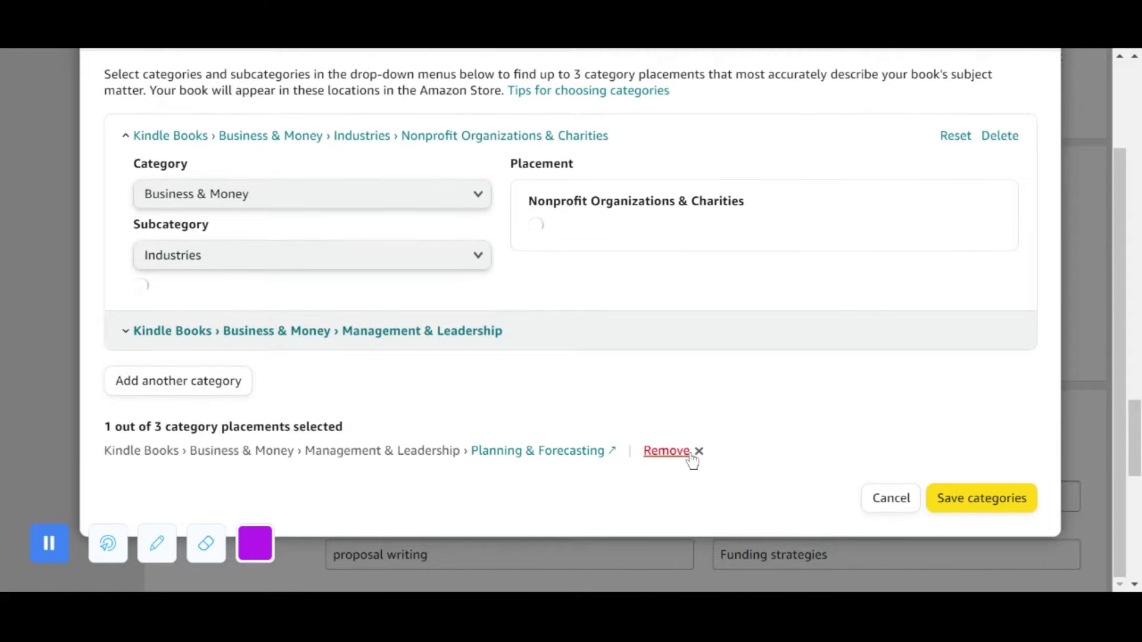
click(690, 455)
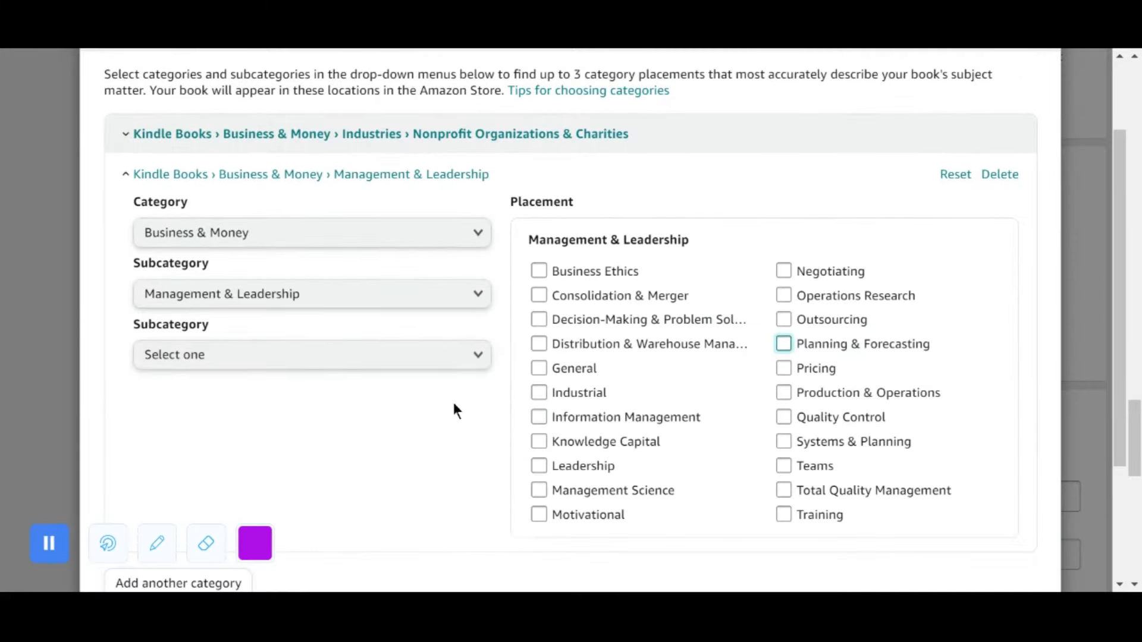
click(994, 177)
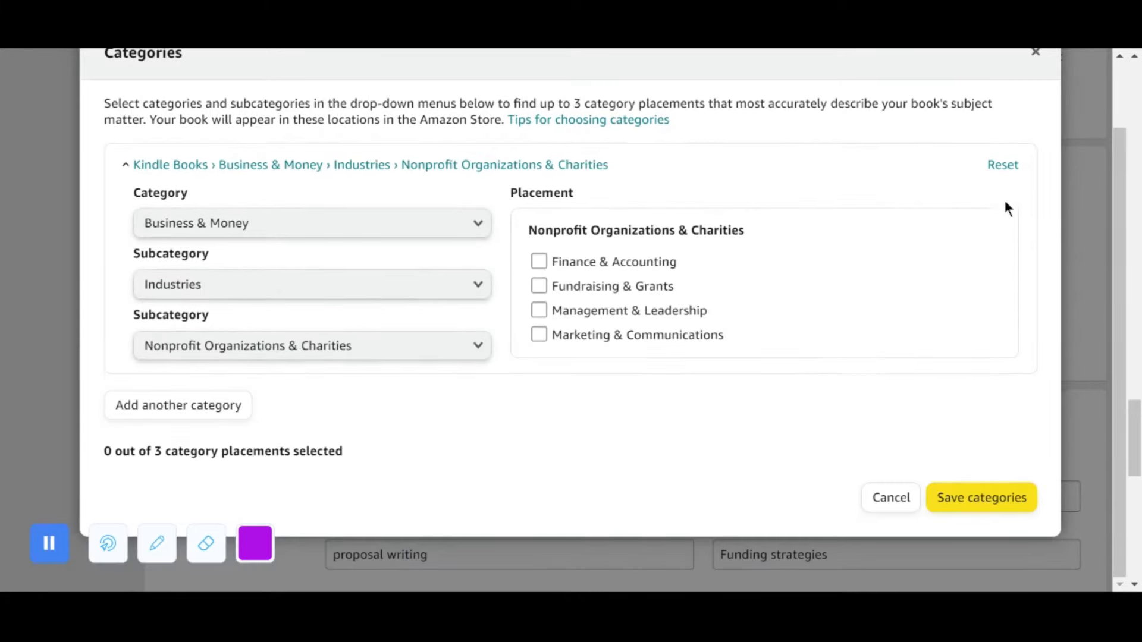
click(1001, 166)
click(886, 498)
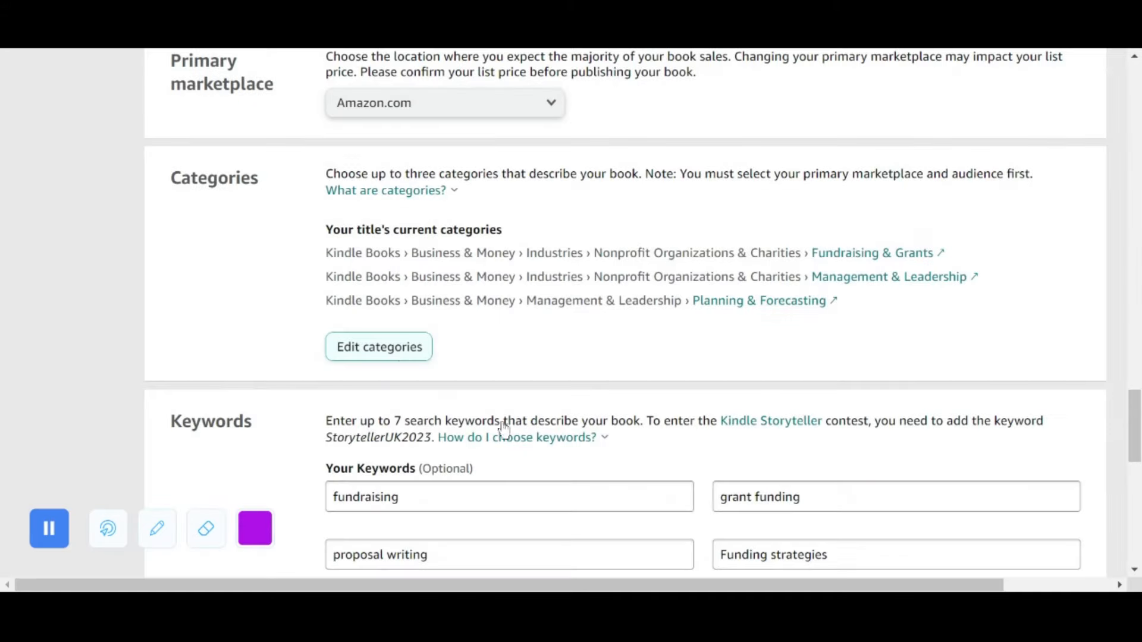
Open the title's categories for editing, delete the Management & Leadership entry and reset the Nonprofit Organizations & Charities entry.
click(404, 347)
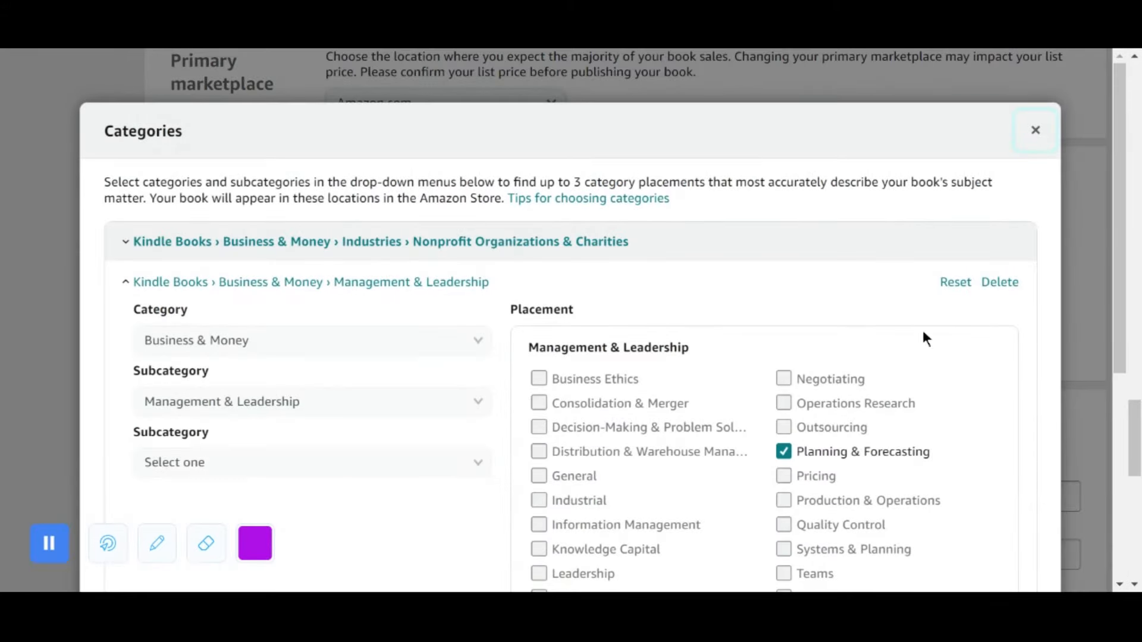
click(1003, 283)
click(1000, 245)
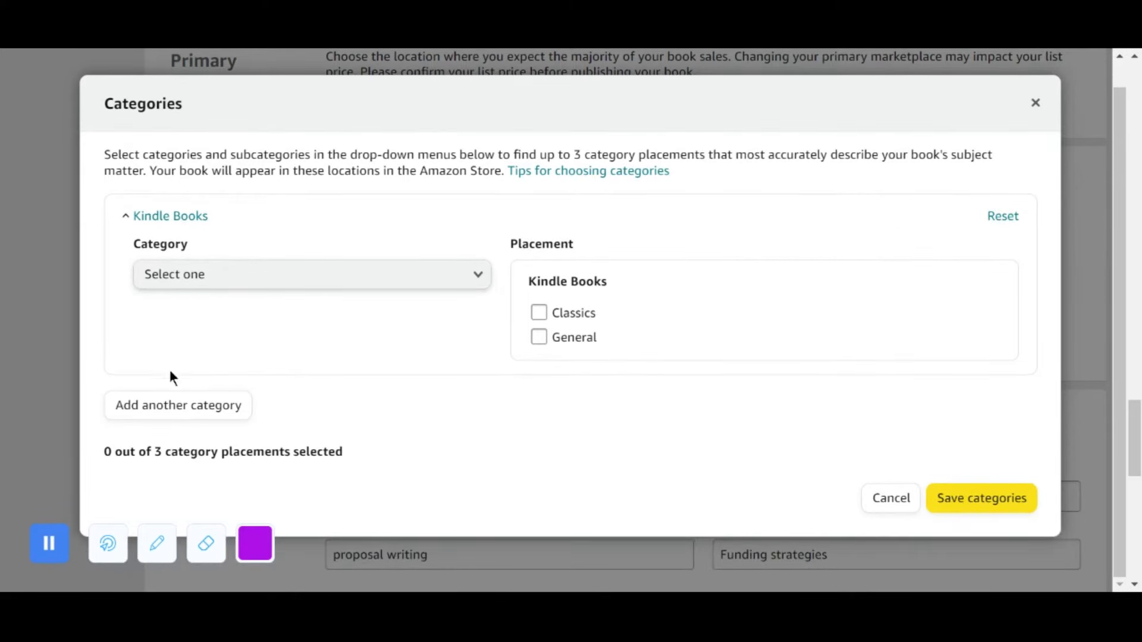
drag(151, 451, 300, 465)
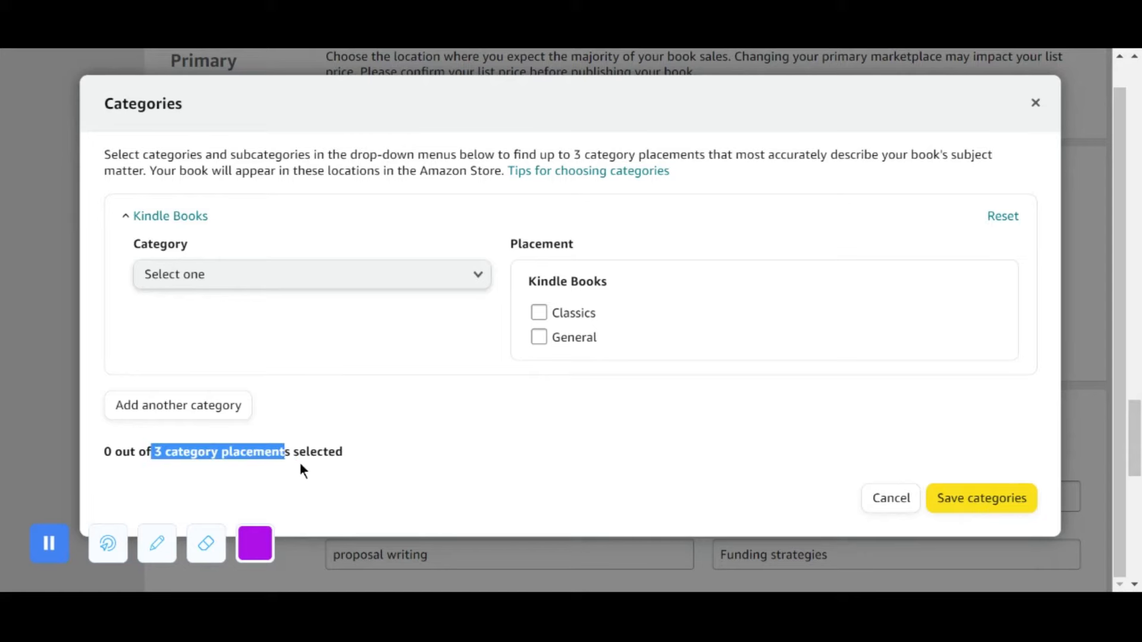
click(348, 458)
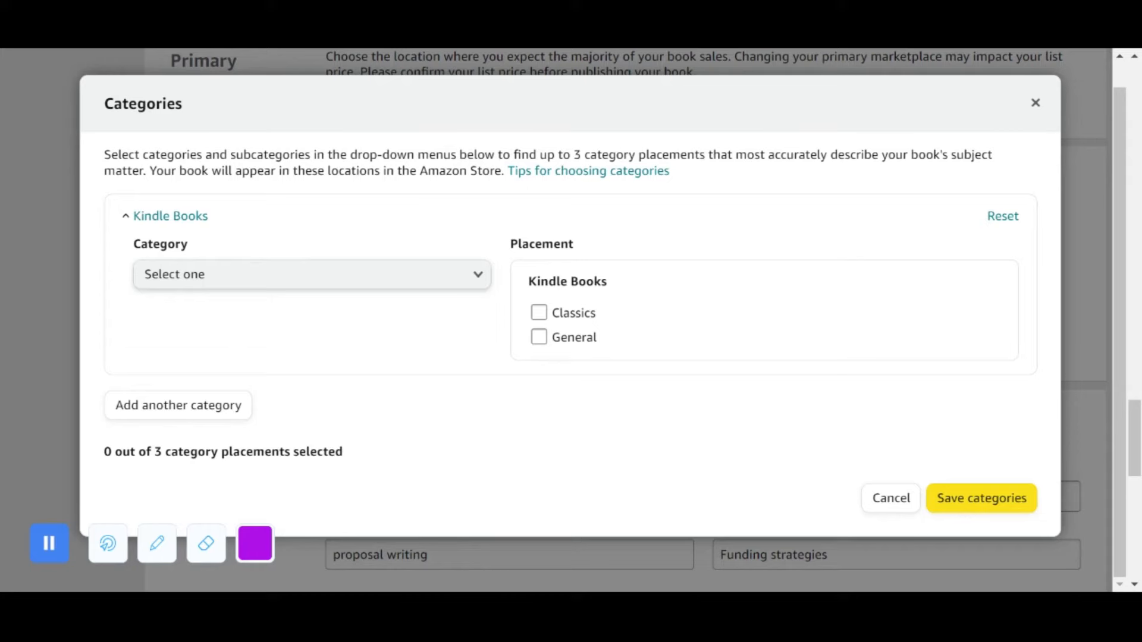
Look through the main categories offered for Kindle Books without choosing one.
click(343, 273)
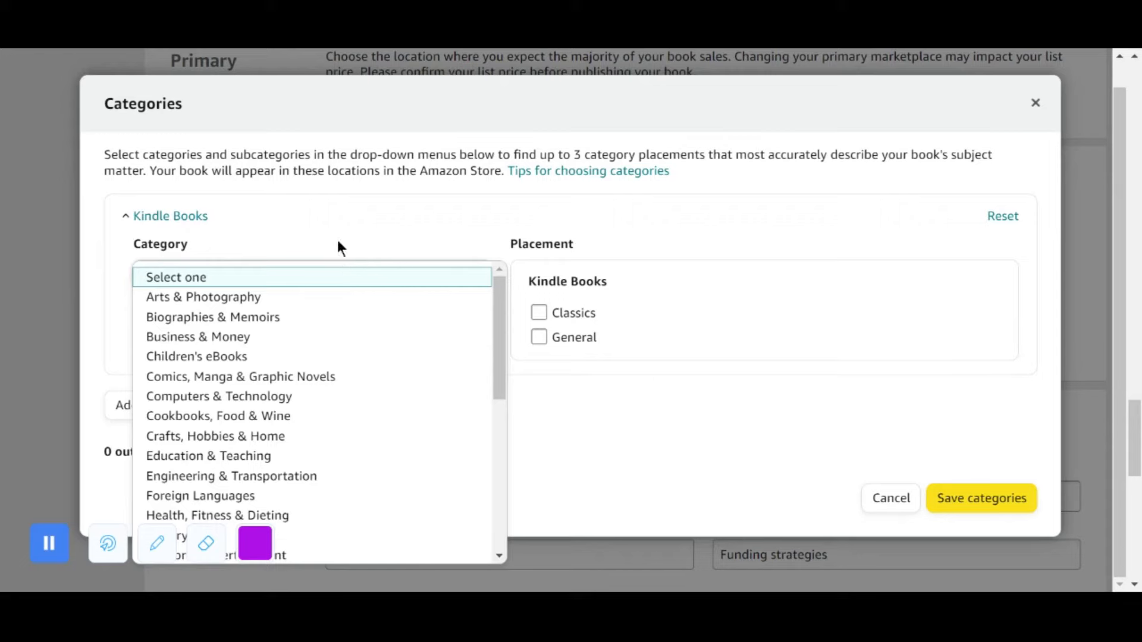
scroll(318, 265, down, 3)
click(298, 280)
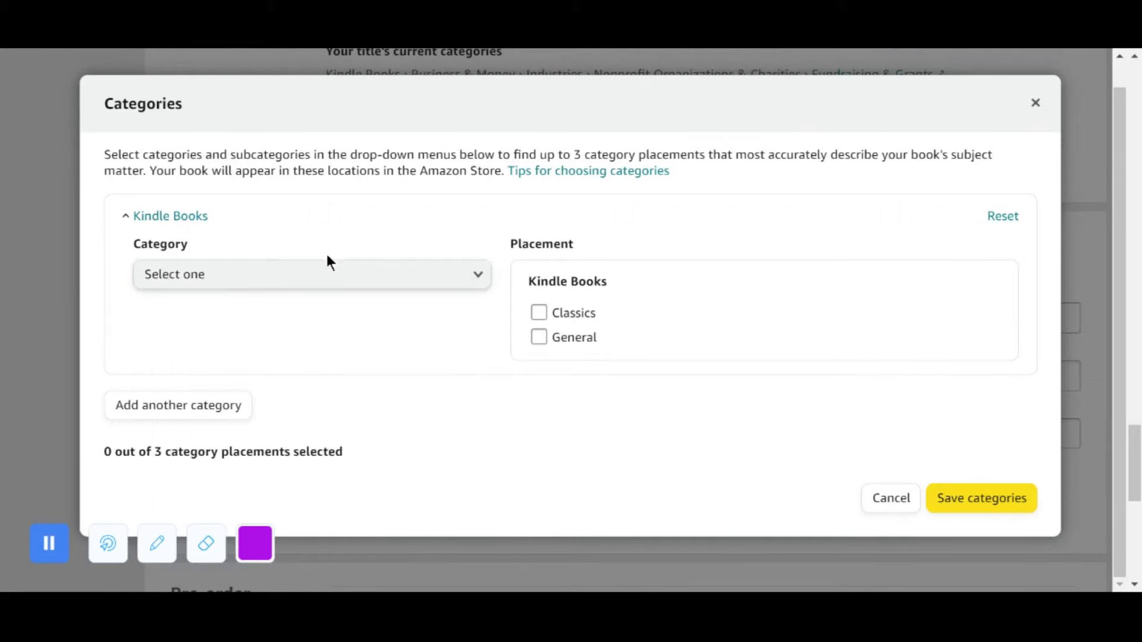
click(325, 290)
scroll(324, 311, down, 6)
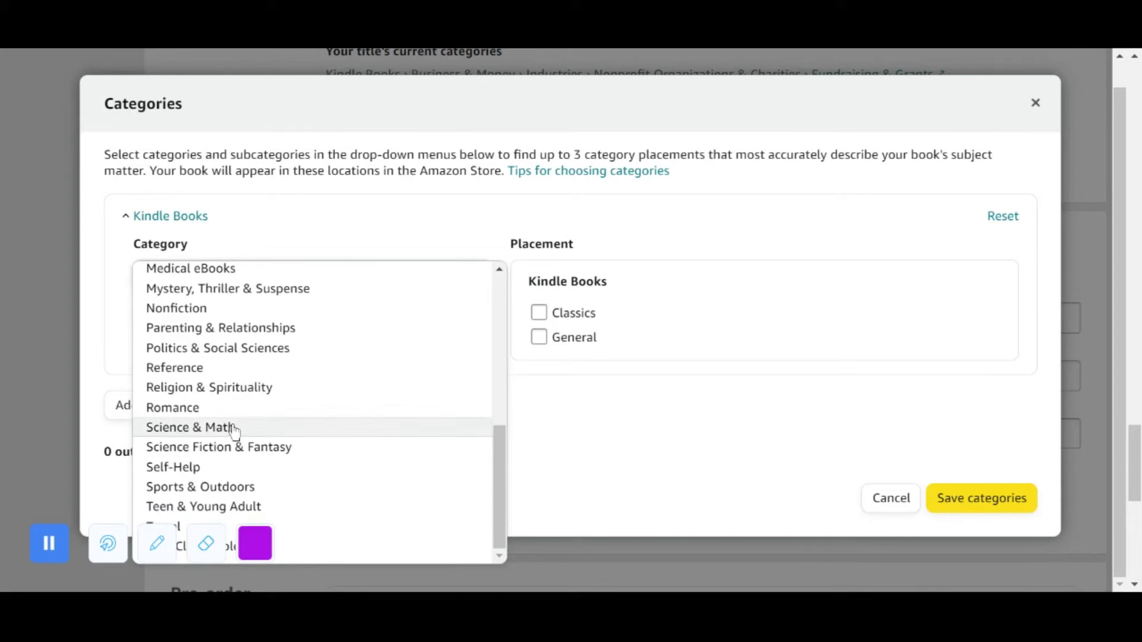
click(289, 232)
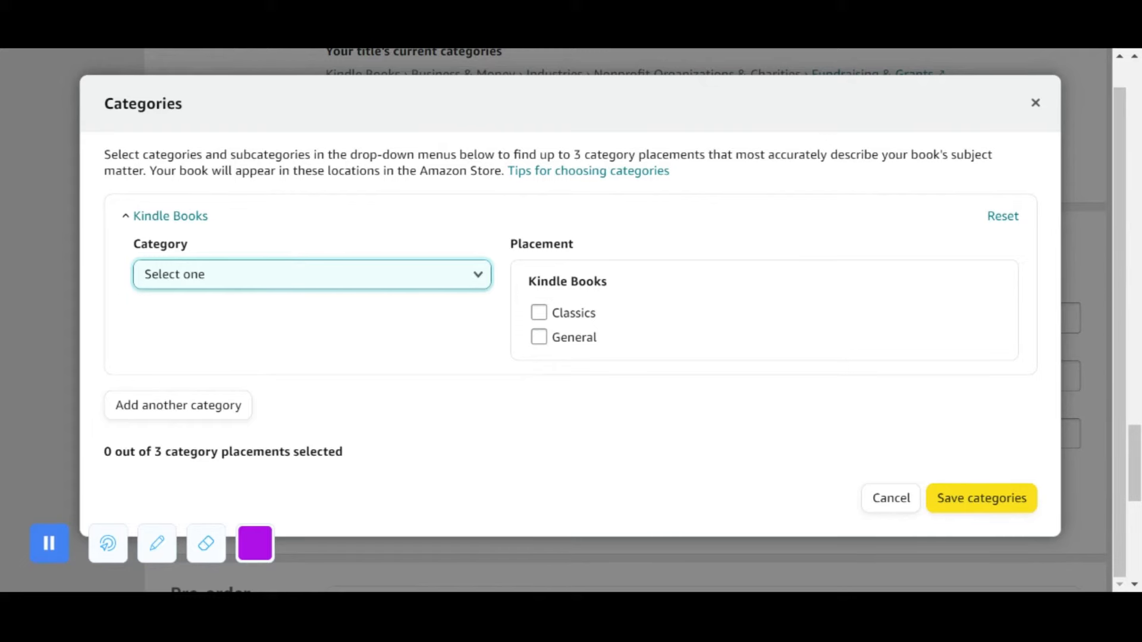
Set the book's main category to Nonfiction.
click(391, 280)
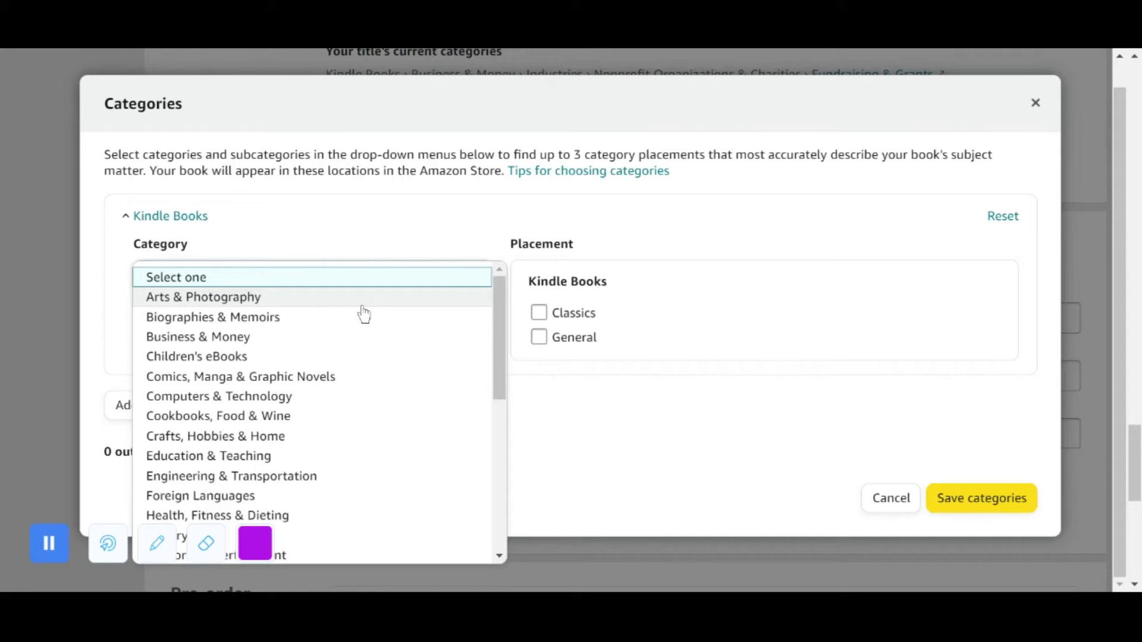
scroll(355, 335, down, 3)
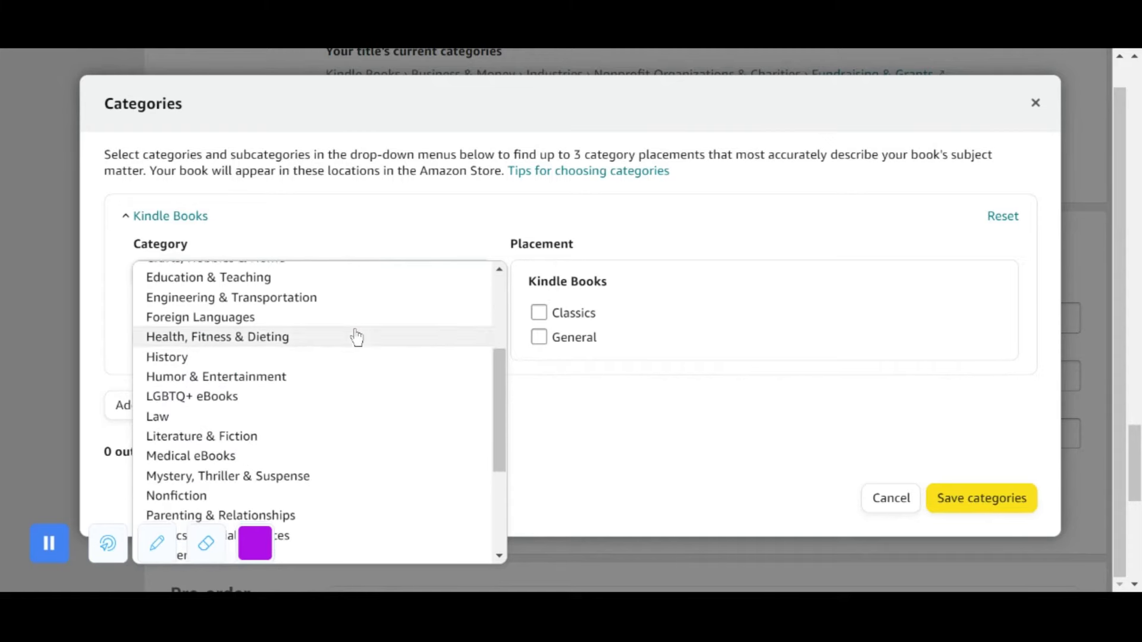
scroll(356, 337, down, 3)
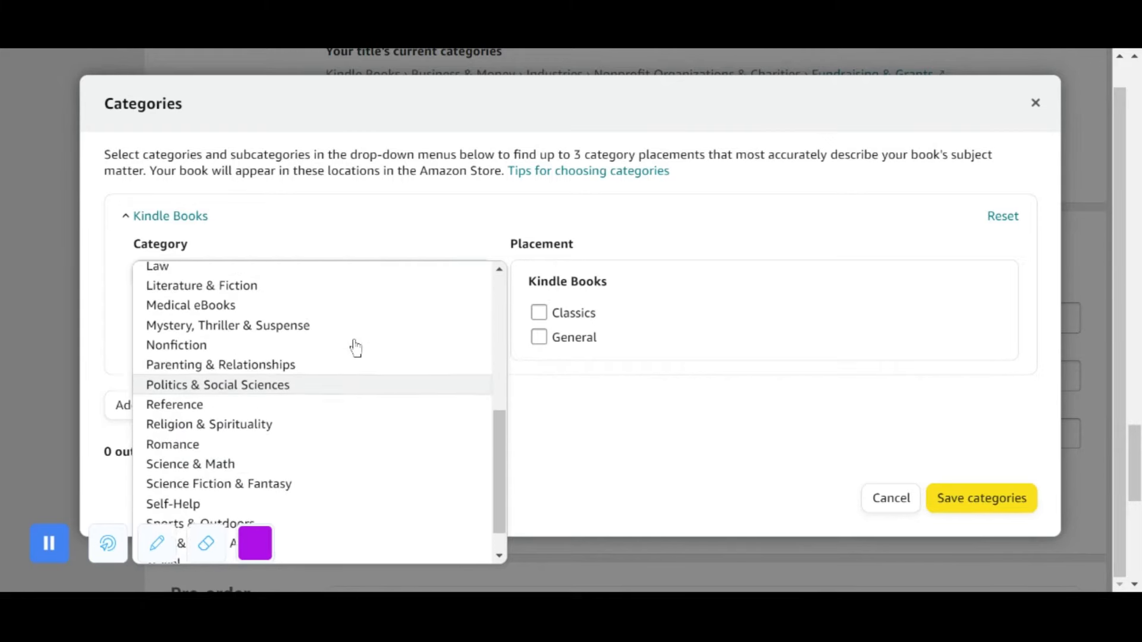
scroll(356, 348, up, 6)
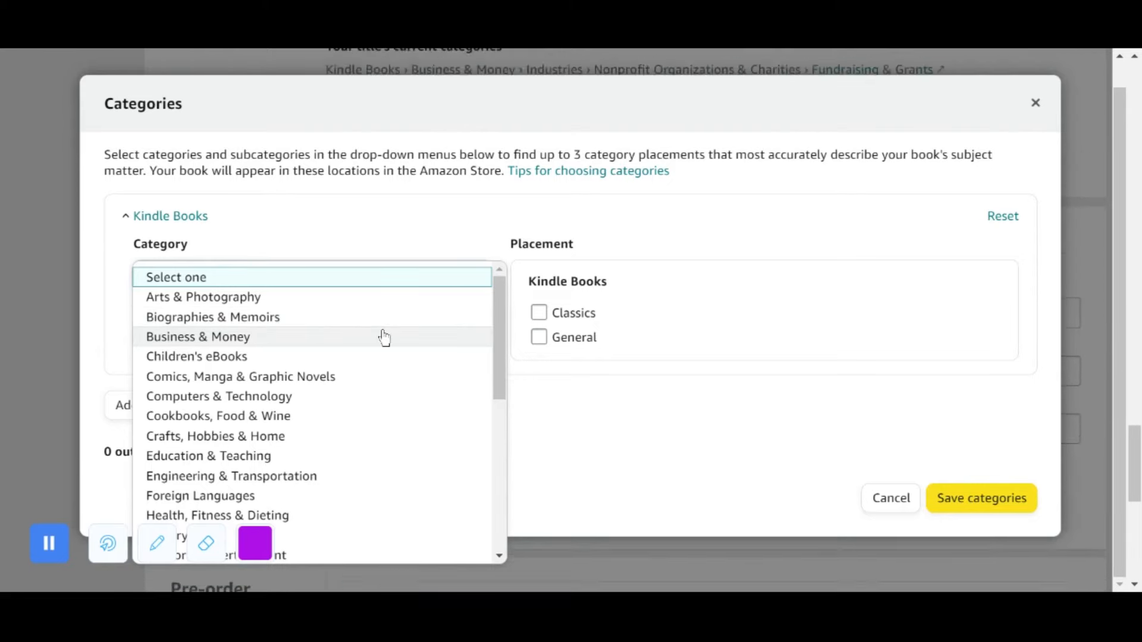
scroll(386, 337, down, 5)
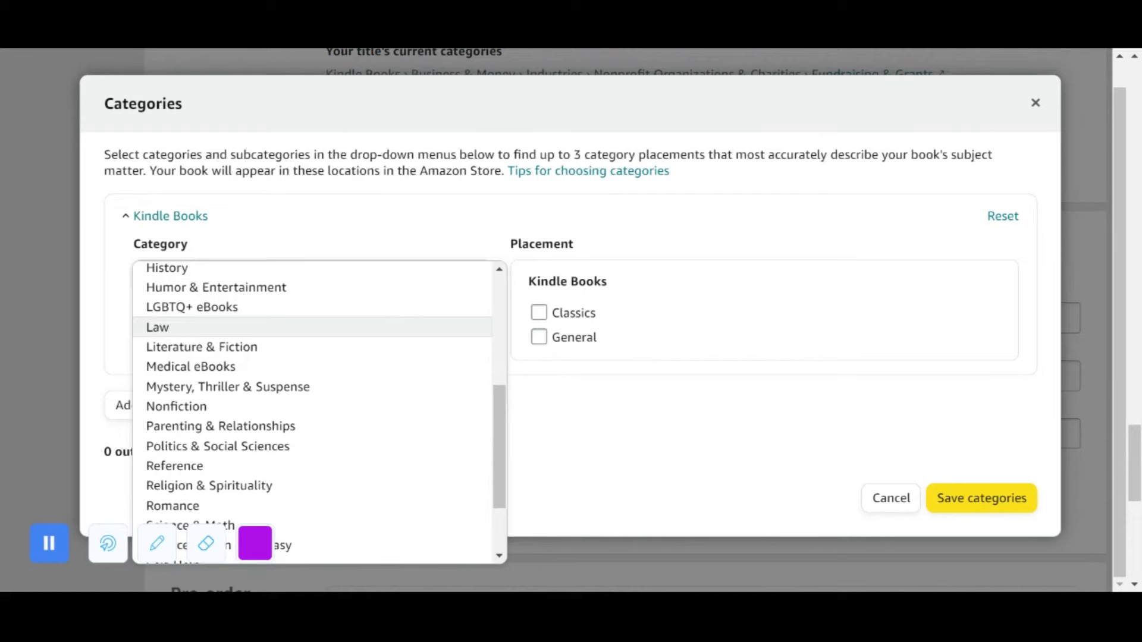
scroll(390, 349, up, 5)
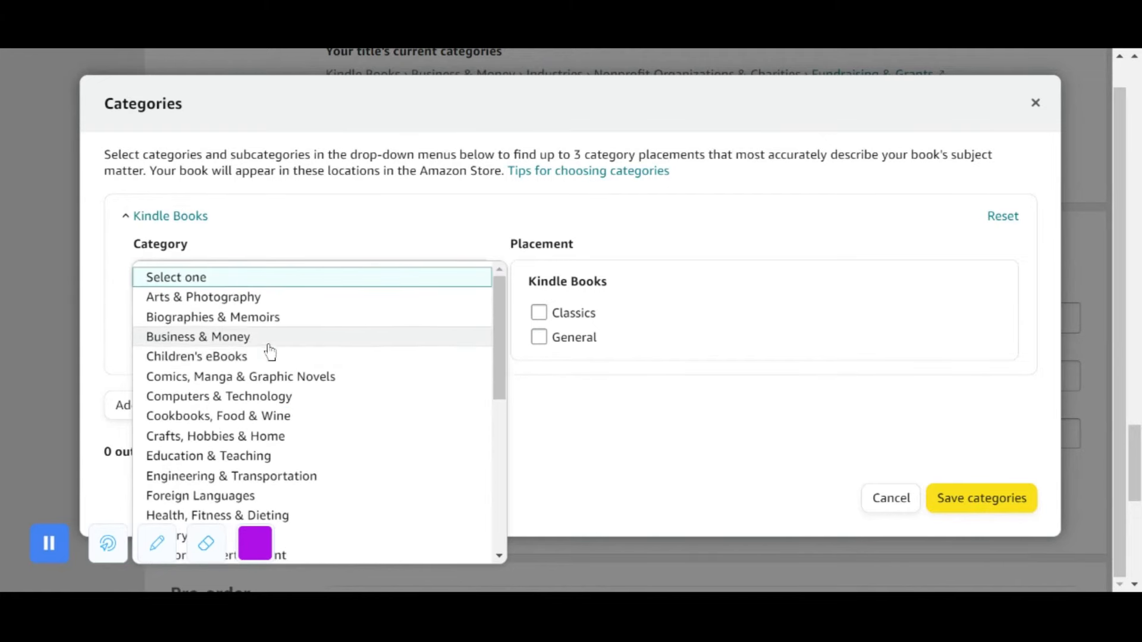
scroll(232, 347, down, 3)
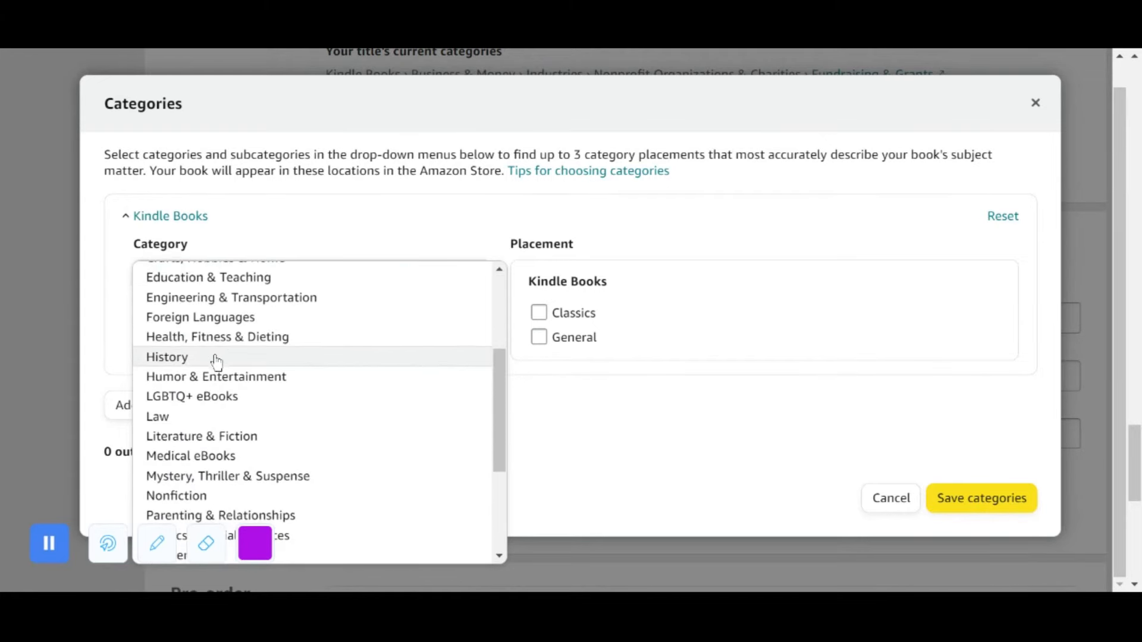
scroll(272, 446, down, 3)
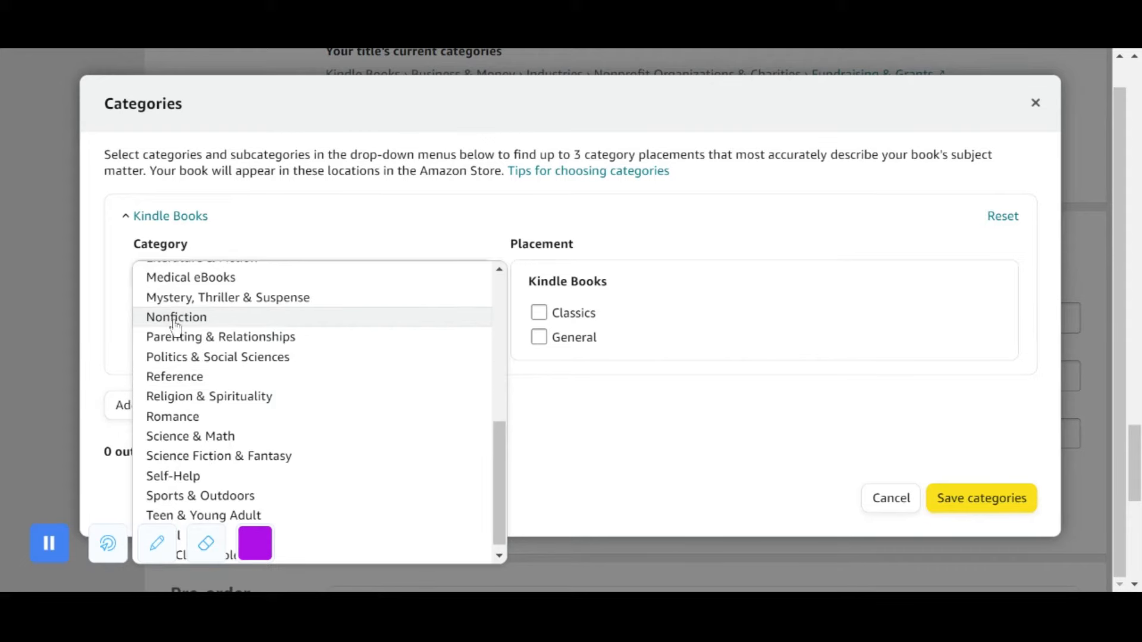
click(199, 324)
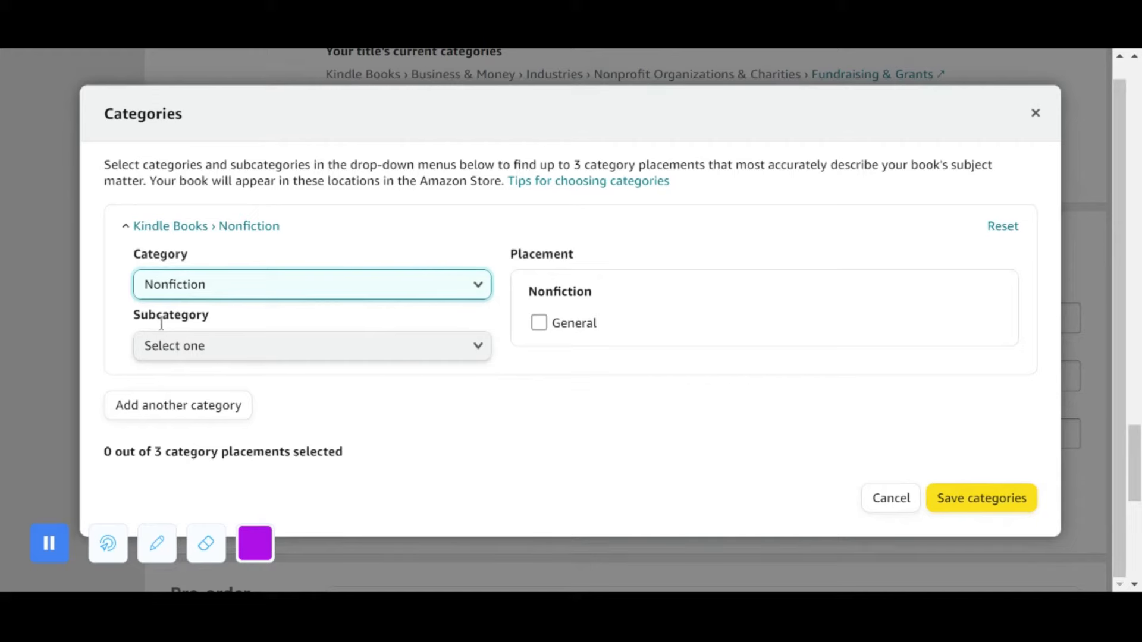
Choose Business & Investing as the subcategory under Nonfiction.
click(208, 354)
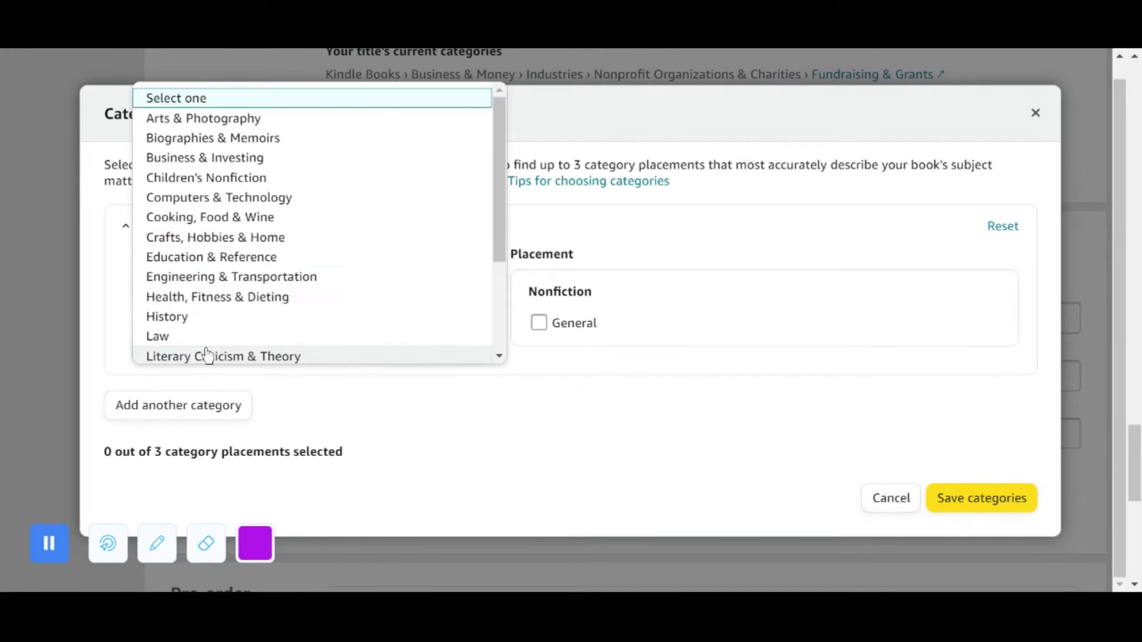
scroll(235, 161, down, 3)
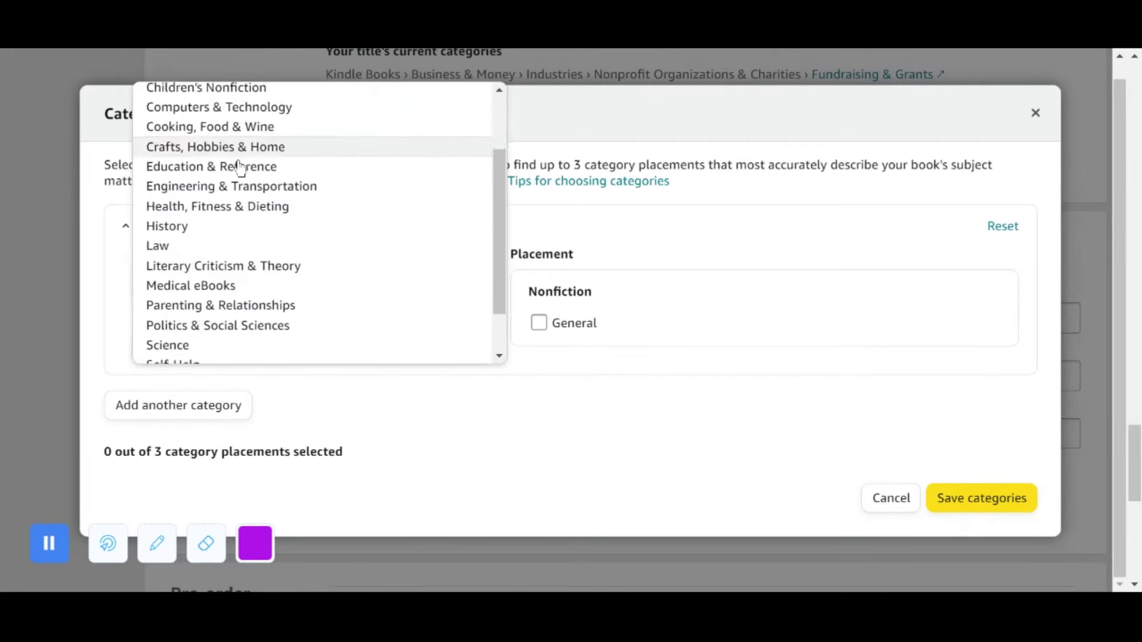
scroll(241, 208, up, 5)
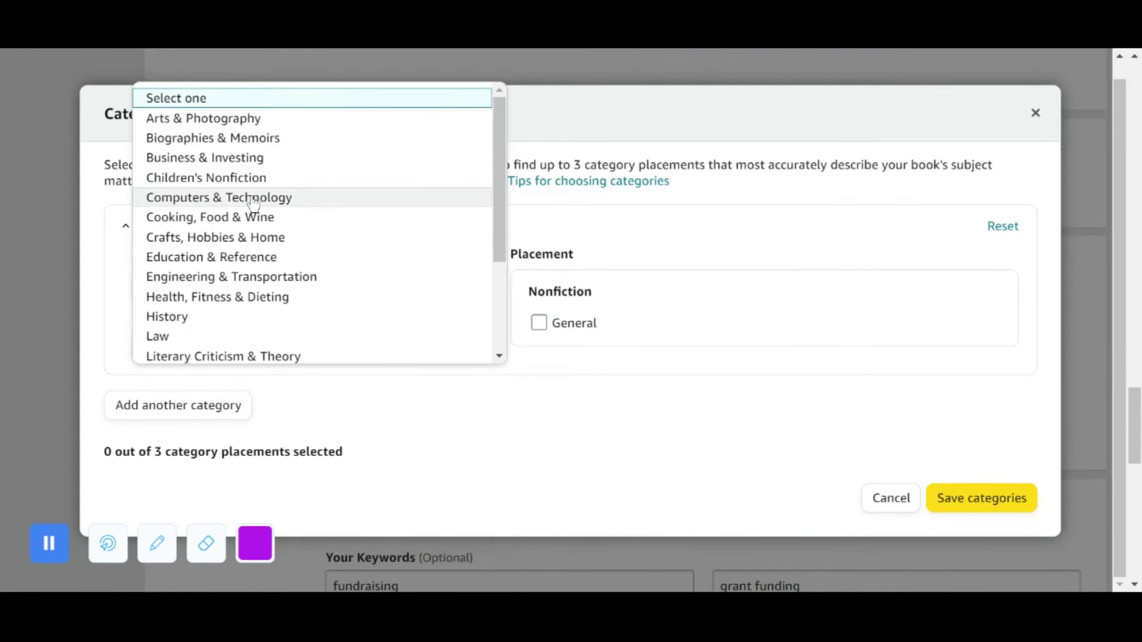
click(186, 158)
Narrow the Business & Investing category down to Industries and its Nonprofit Organizations & Charities subcategory.
scroll(380, 279, down, 1)
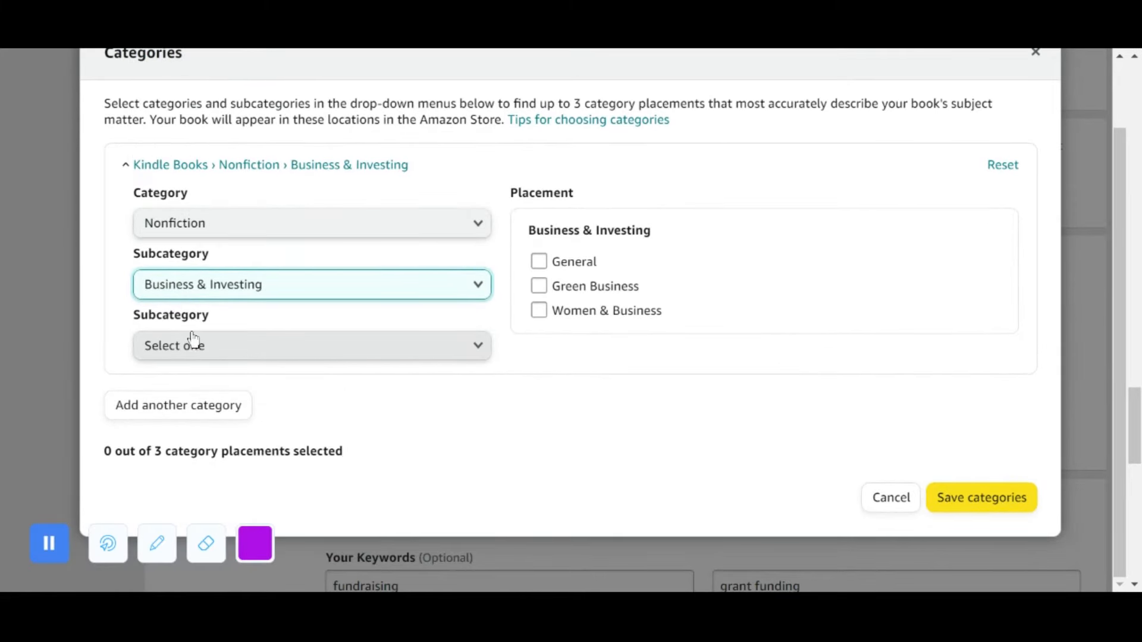
click(199, 354)
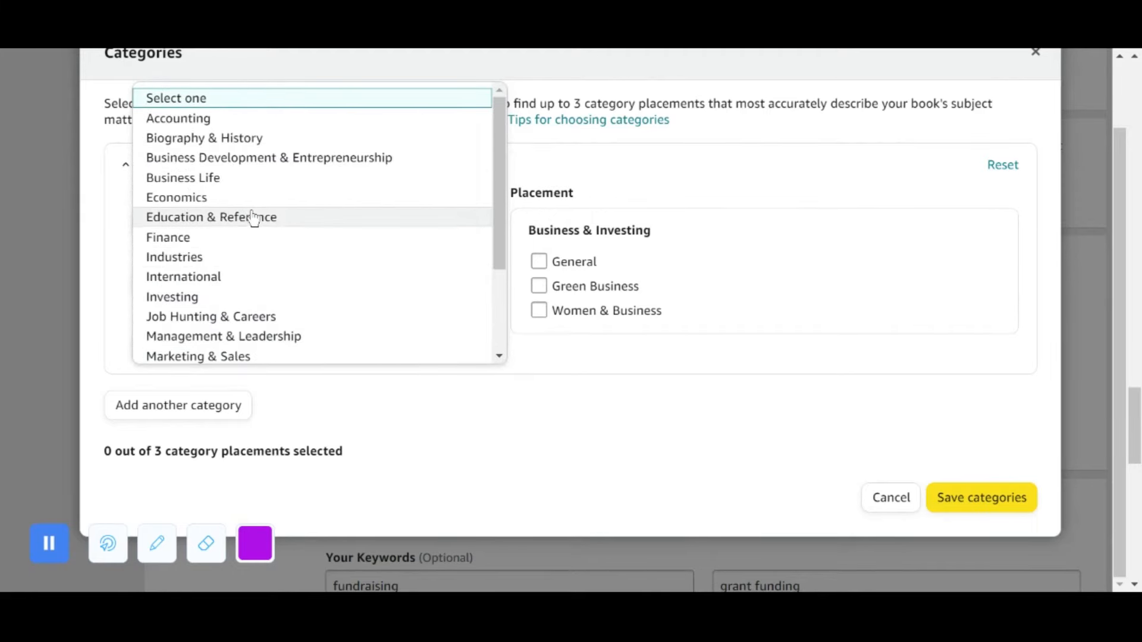
scroll(253, 218, down, 3)
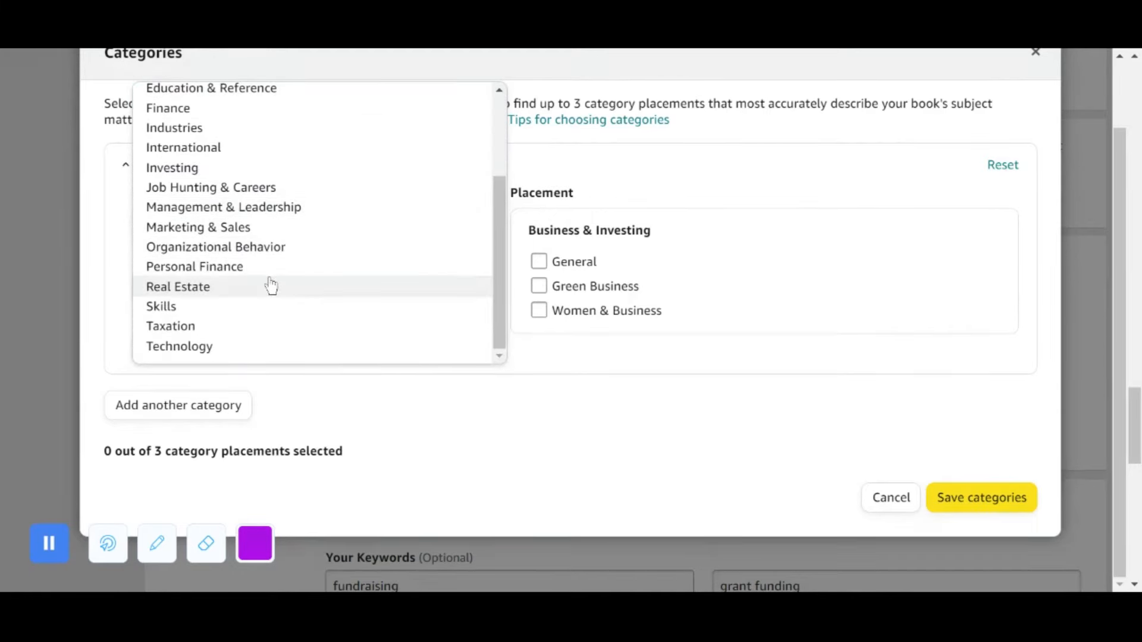
scroll(270, 286, up, 3)
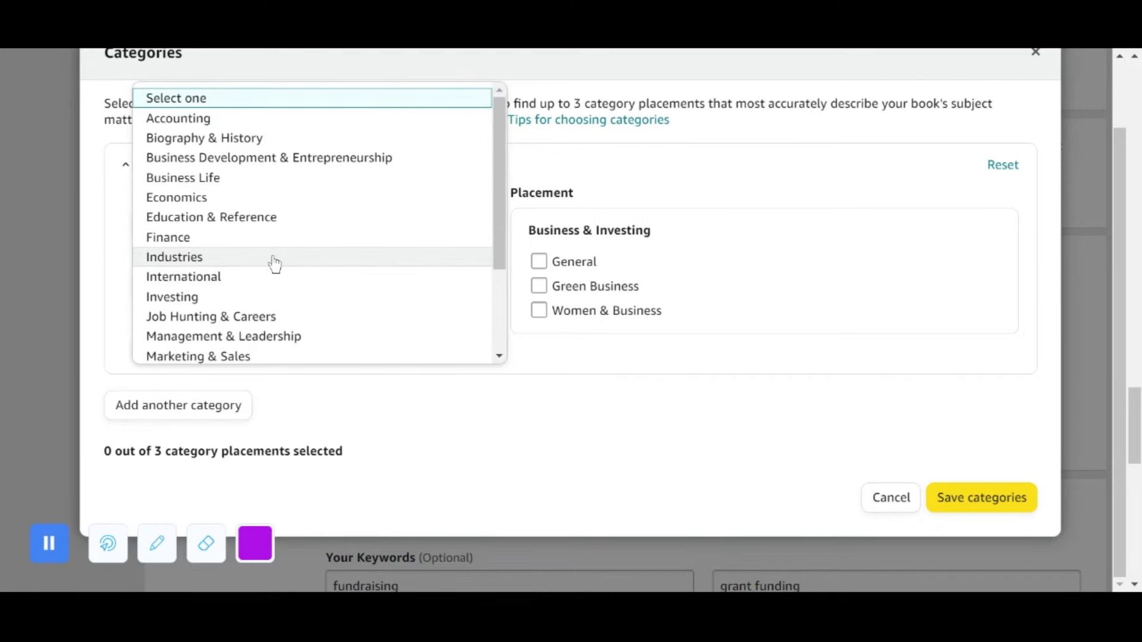
click(274, 259)
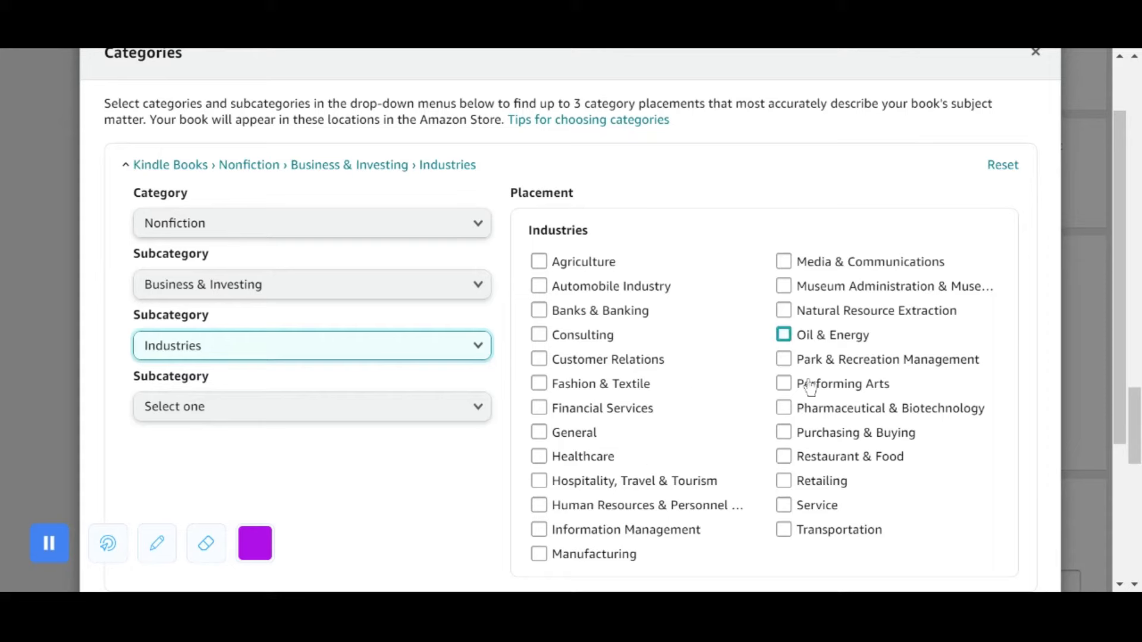
click(262, 408)
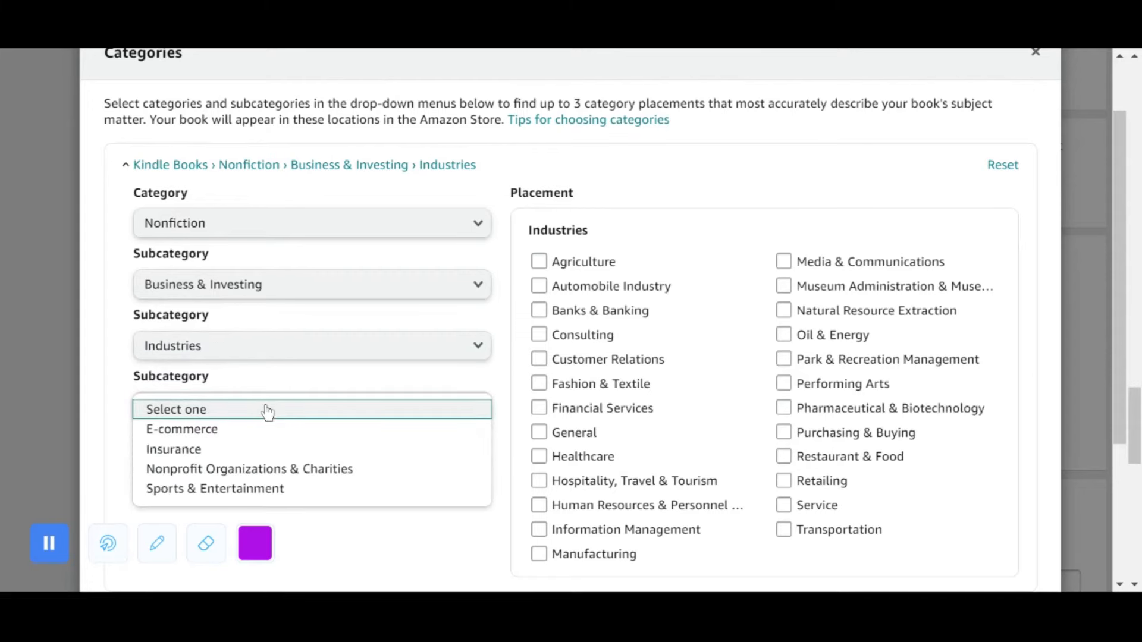
click(235, 471)
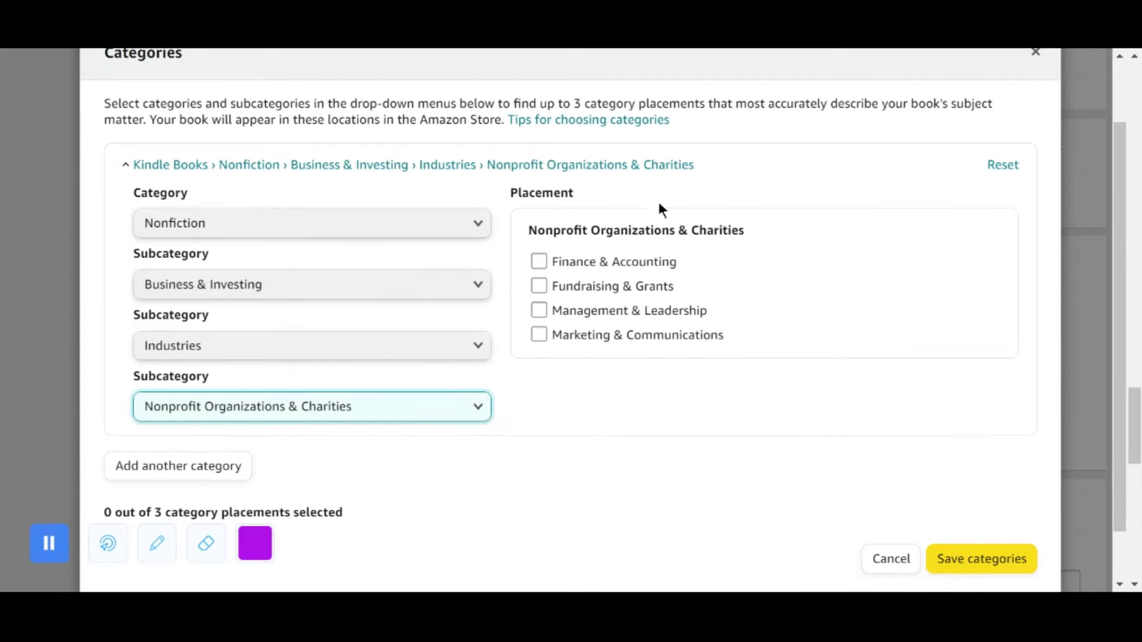
Select the Fundraising & Grants and Management & Leadership placements under Nonprofit Organizations & Charities.
click(539, 288)
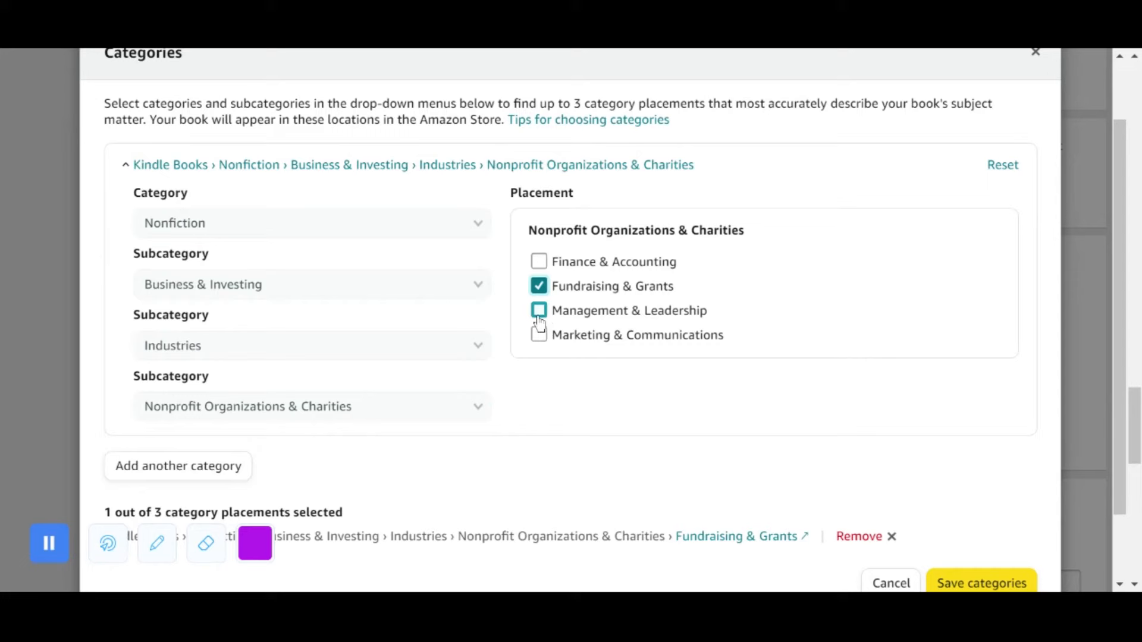
click(539, 318)
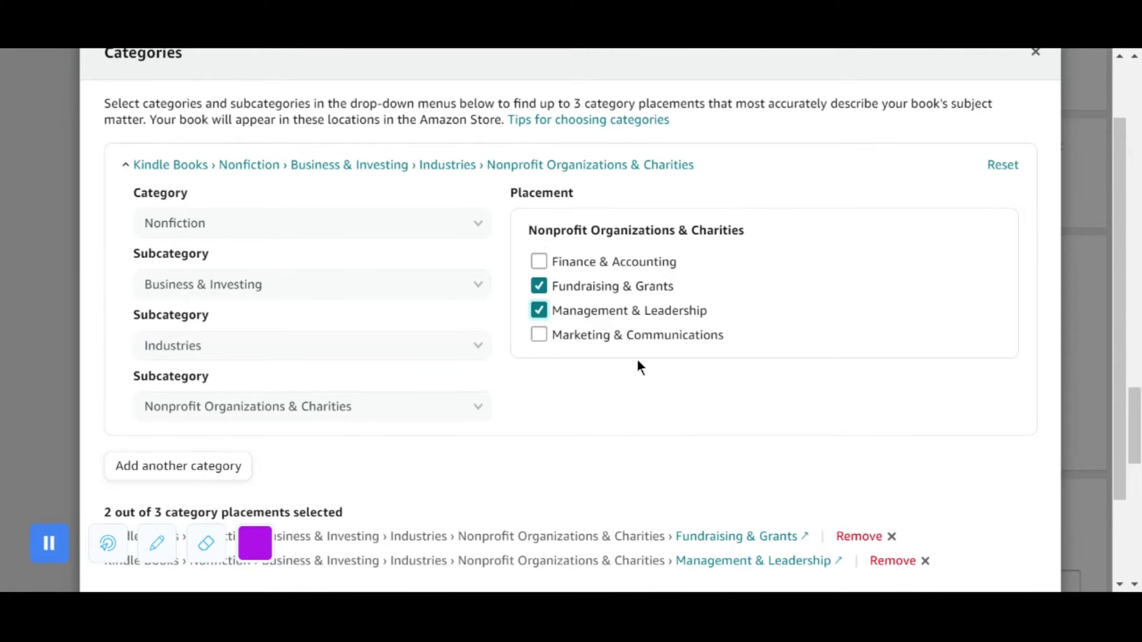
scroll(640, 354, down, 3)
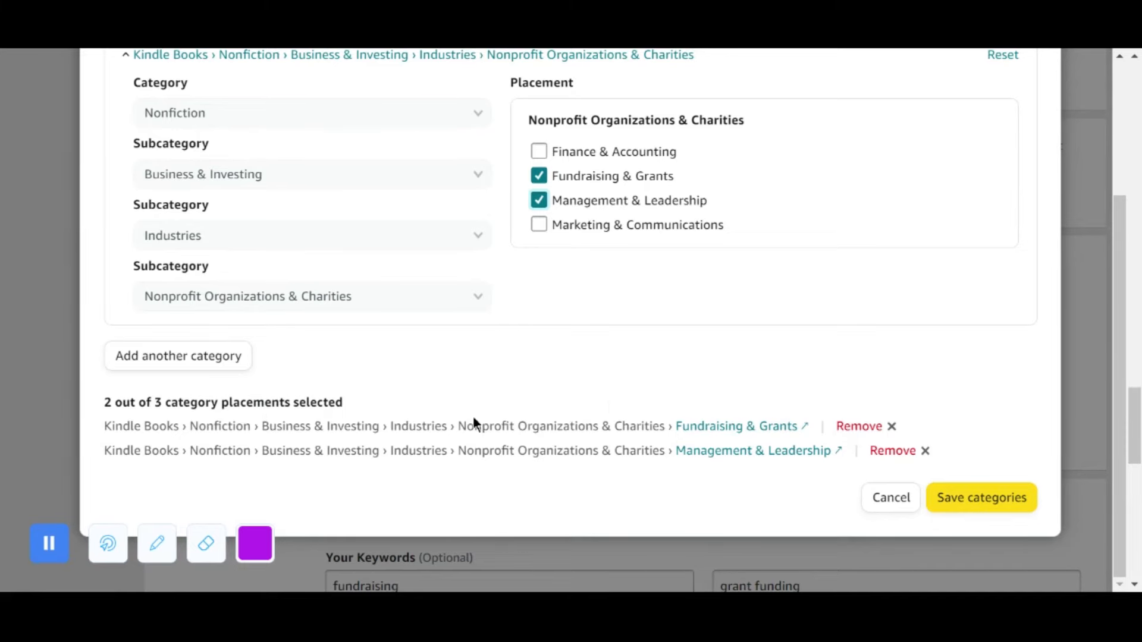
scroll(572, 378, up, 3)
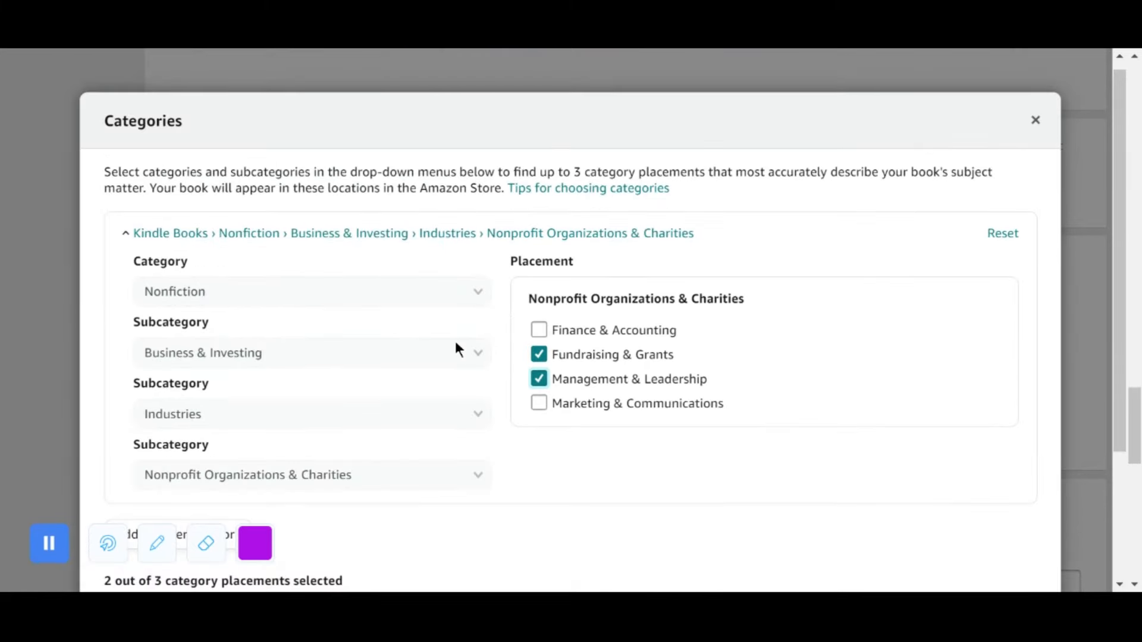
Add another category entry for the book and set its main category to Nonfiction.
scroll(456, 343, down, 2)
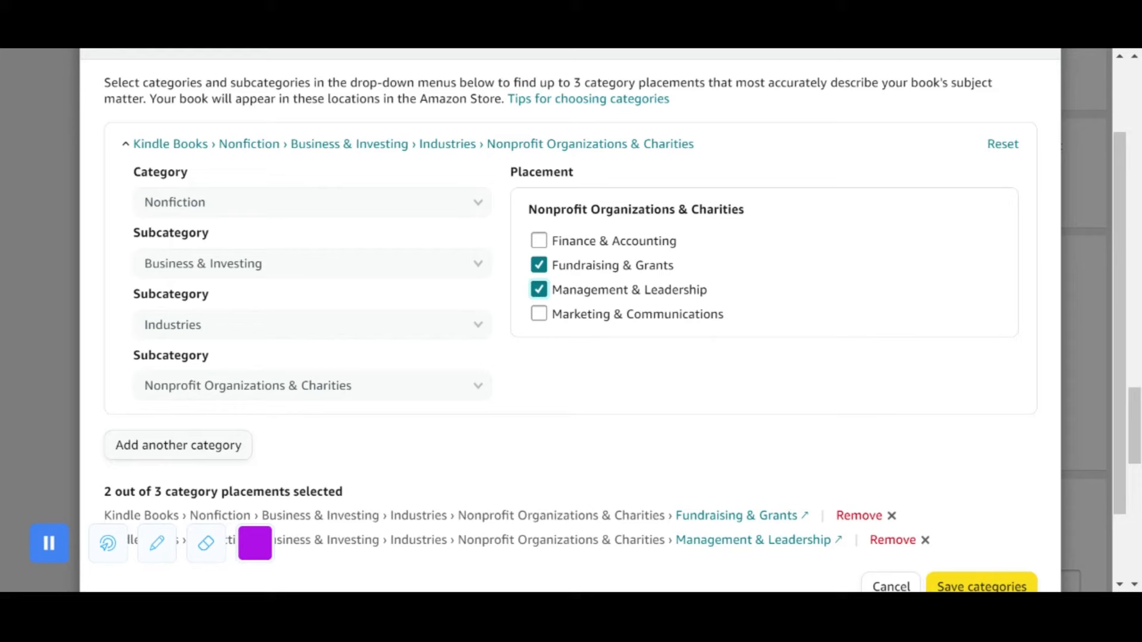
click(178, 445)
click(232, 248)
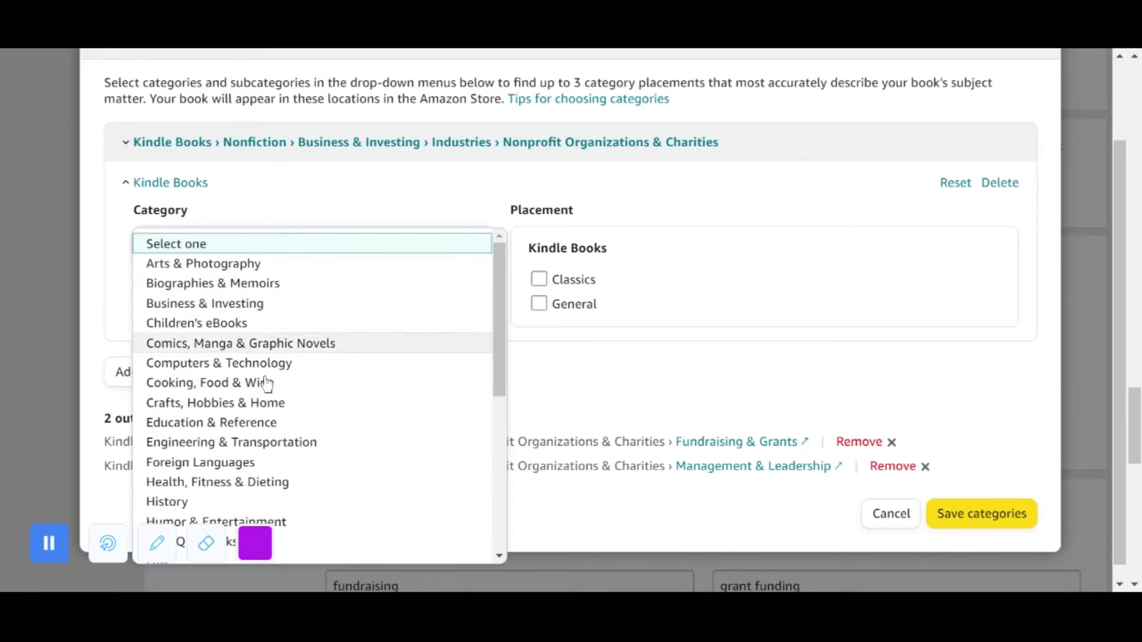
scroll(251, 439, down, 3)
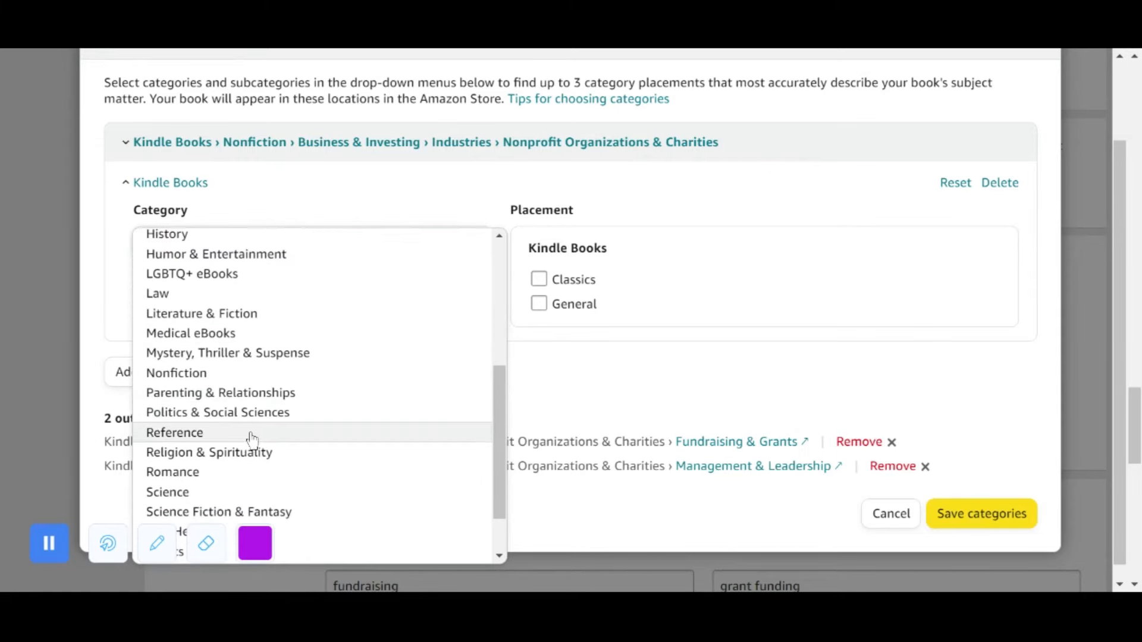
scroll(204, 425, down, 1)
scroll(206, 407, up, 1)
click(191, 396)
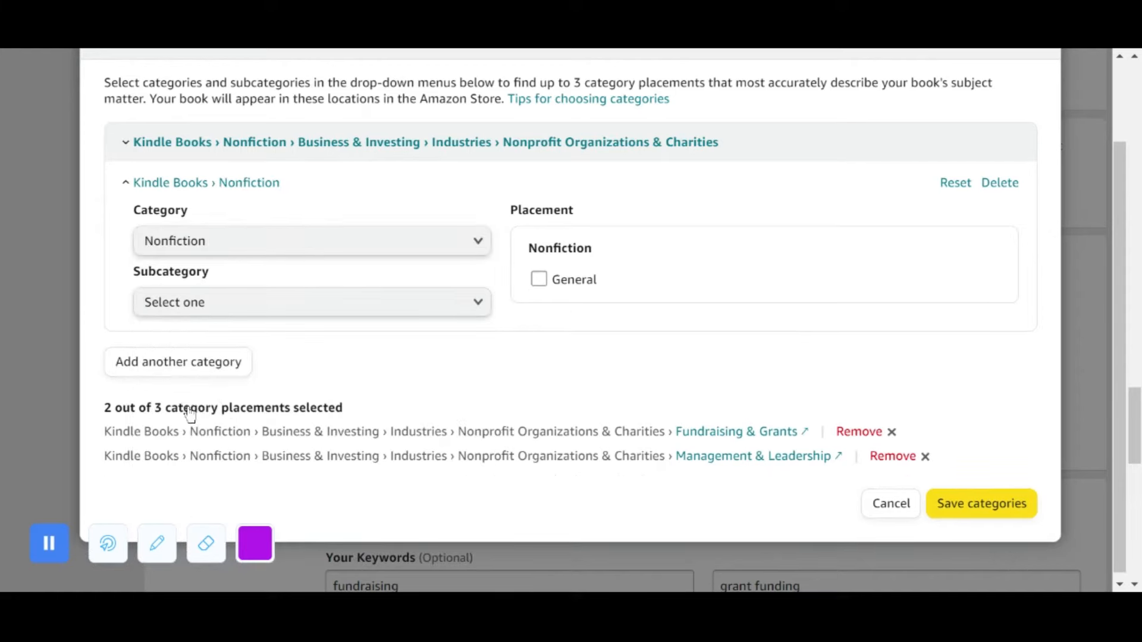
Choose Business & Investing as the Nonfiction subcategory of the second category entry.
click(288, 306)
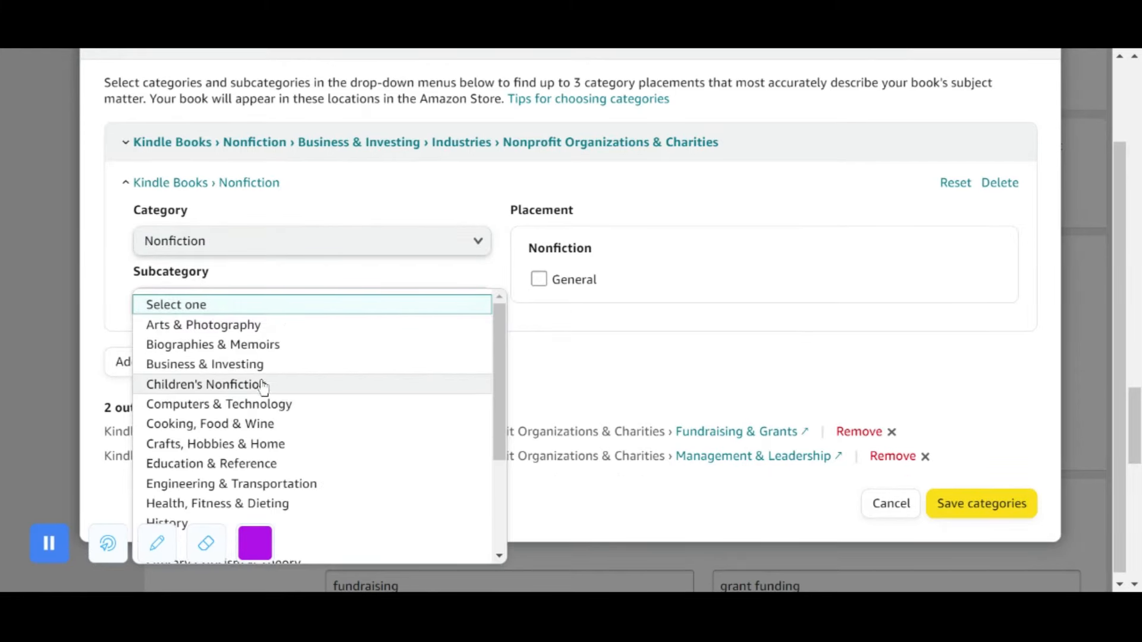
scroll(243, 476, down, 3)
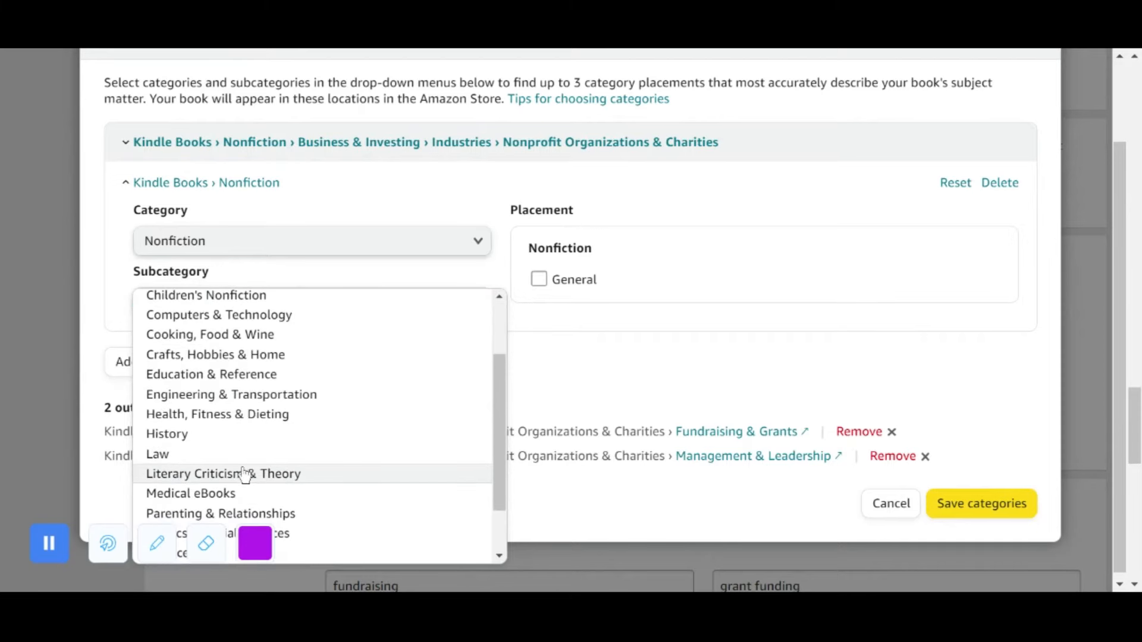
scroll(240, 473, up, 3)
scroll(238, 438, down, 3)
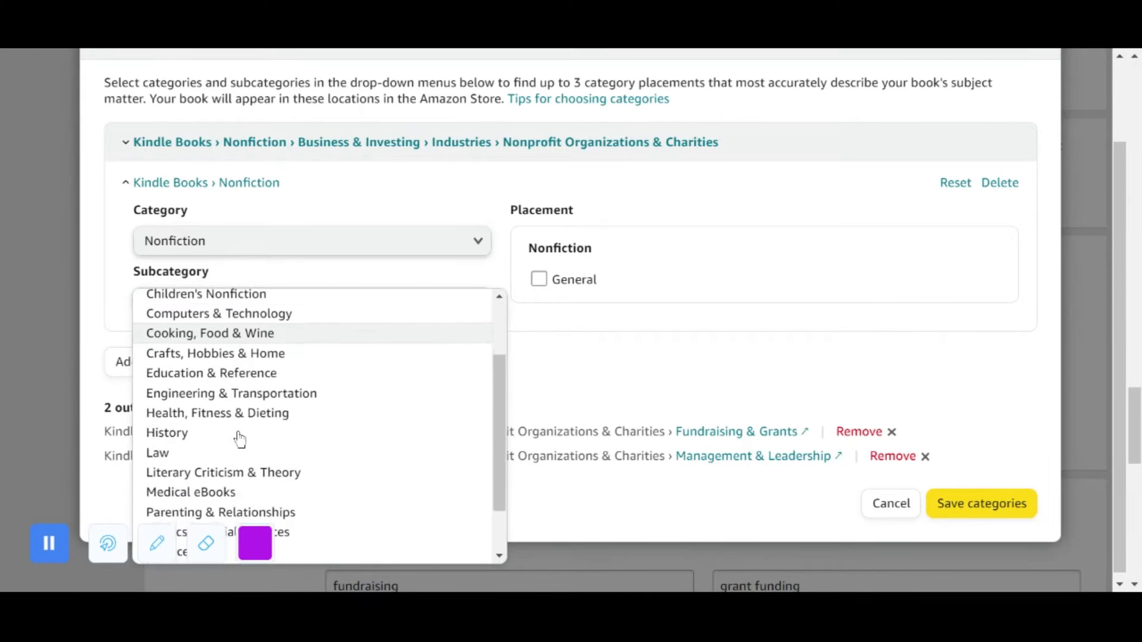
scroll(217, 387, up, 3)
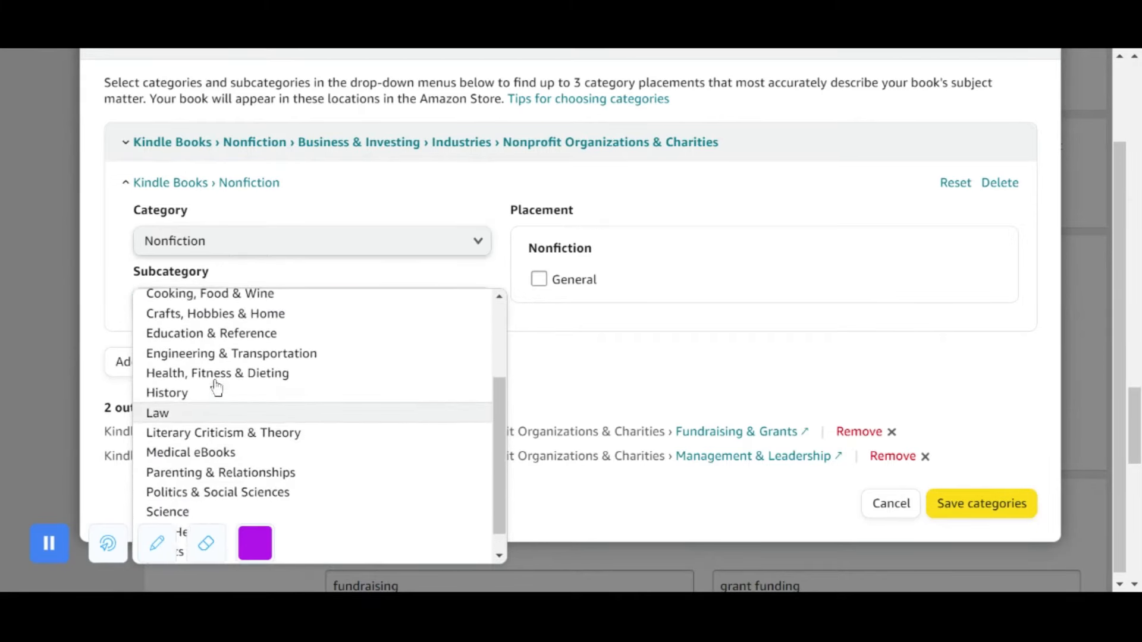
click(215, 372)
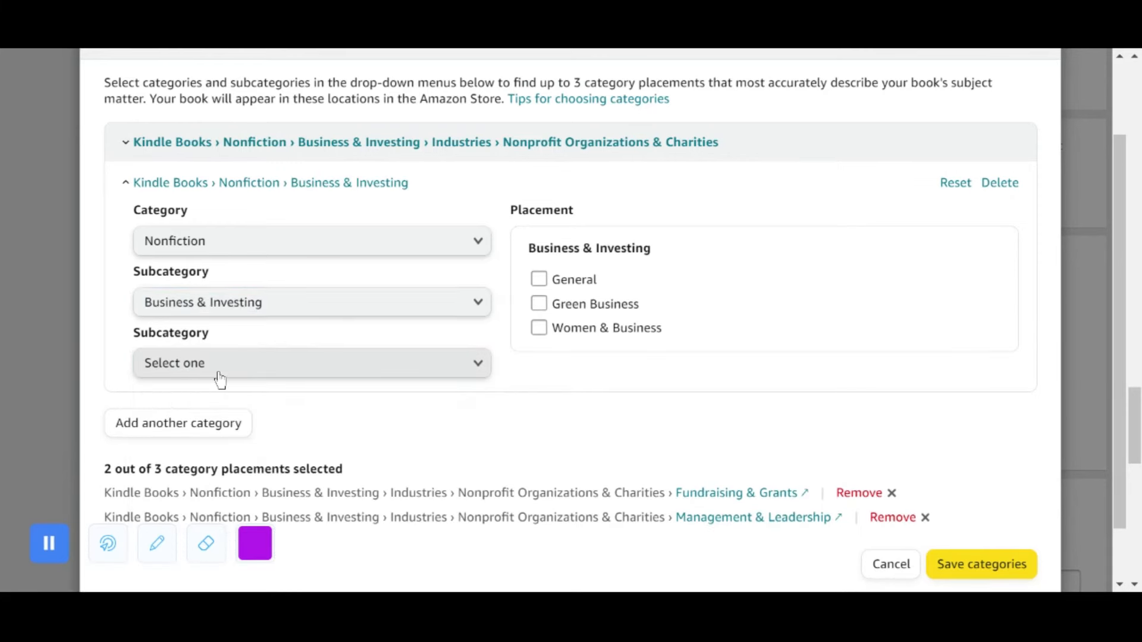
Try Industries as the second entry's subcategory under Business & Investing and look over its placements.
click(225, 365)
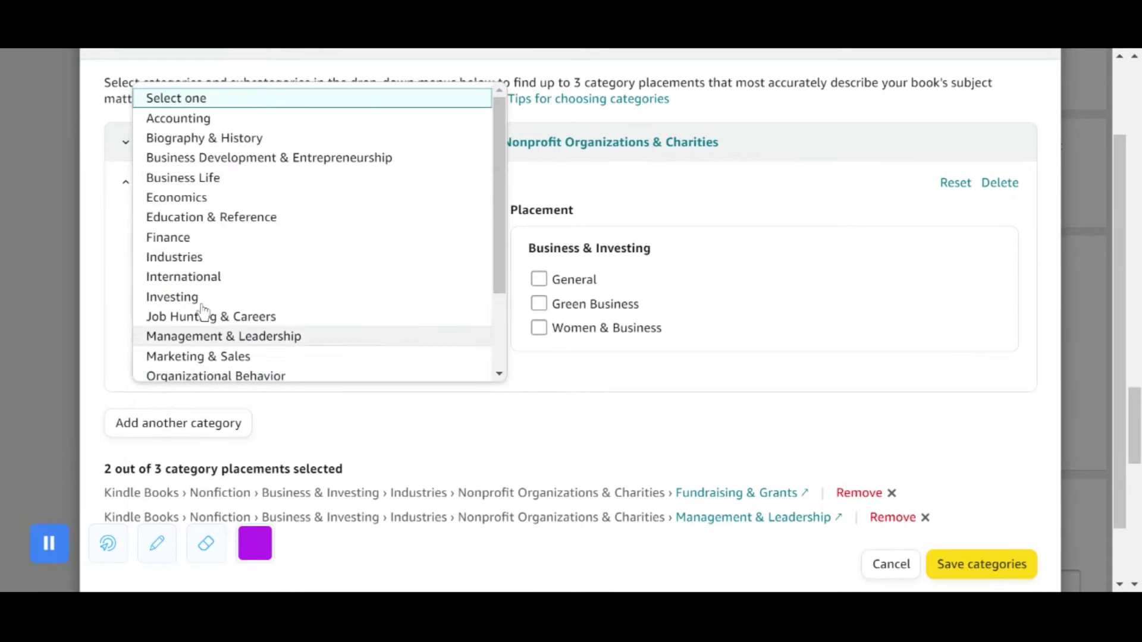
click(204, 257)
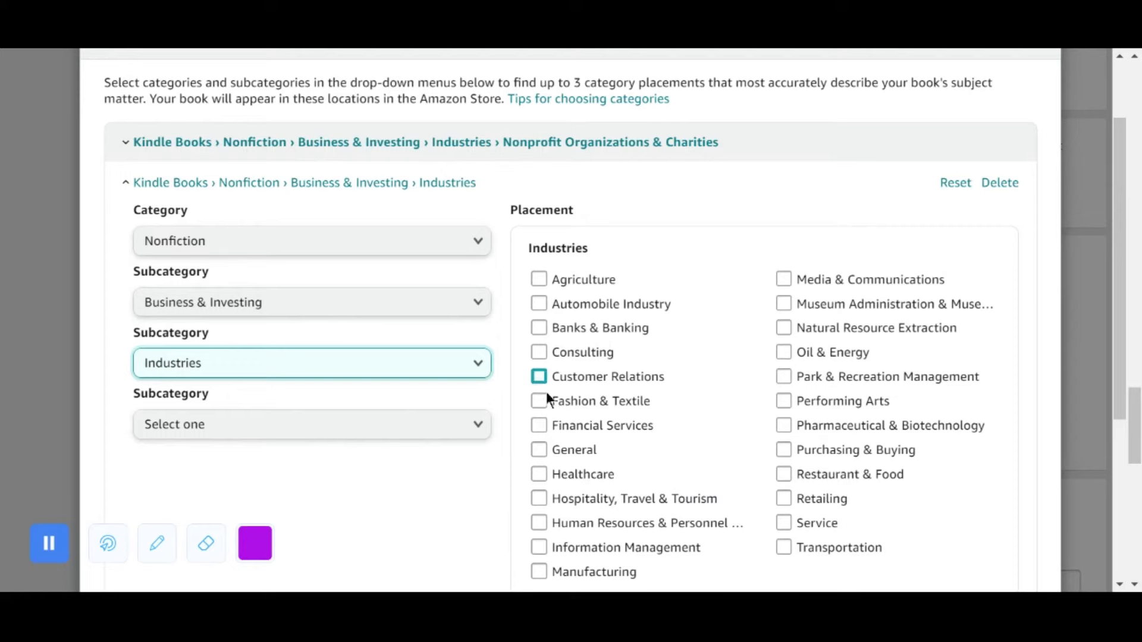
click(401, 428)
click(402, 427)
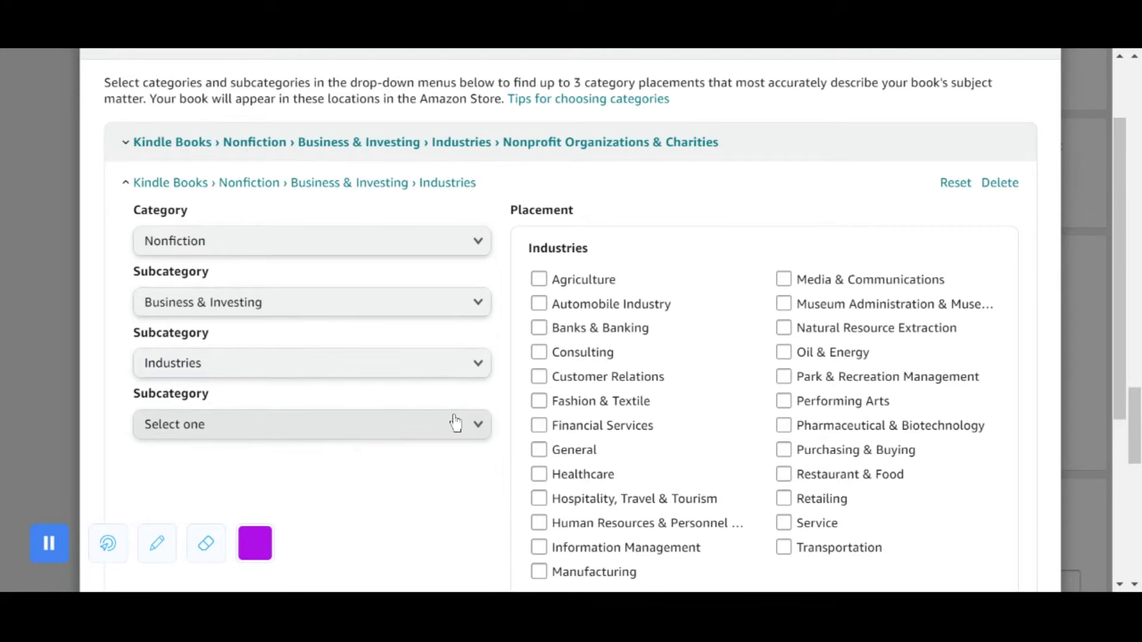
scroll(676, 451, down, 2)
scroll(717, 447, up, 1)
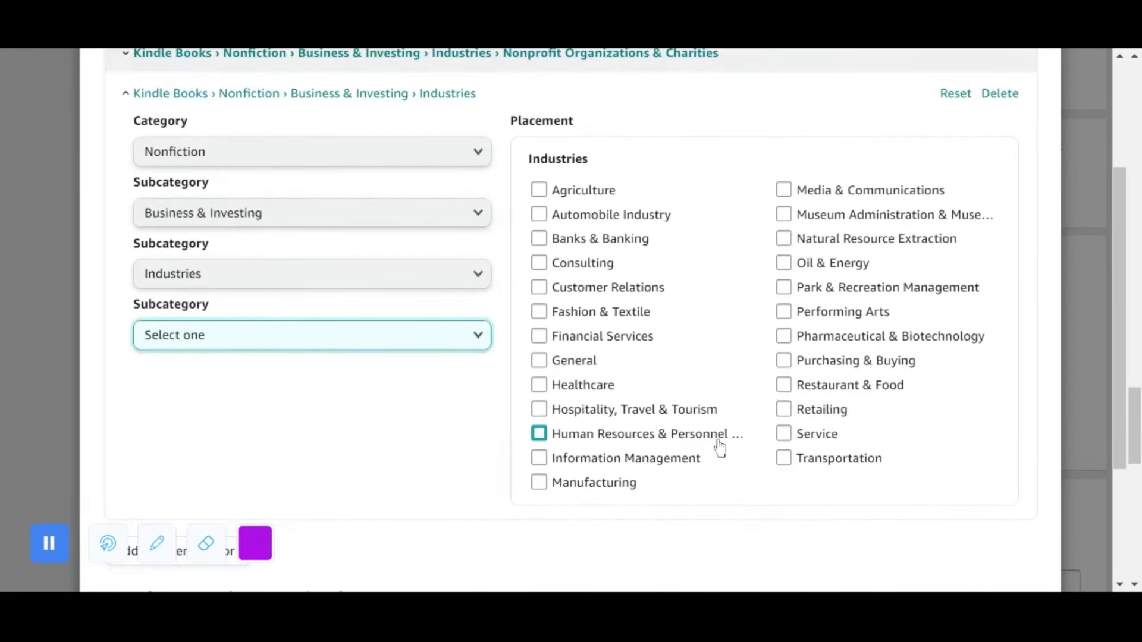
Set the second entry's subcategory under Business & Investing to Management & Leadership.
click(262, 277)
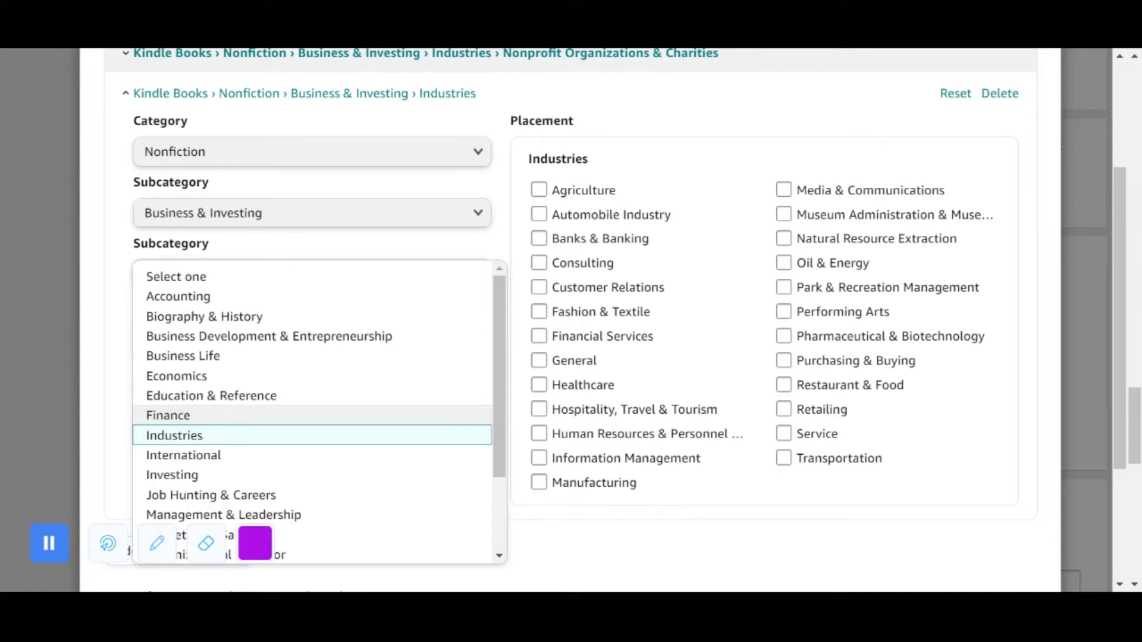
scroll(237, 493, down, 3)
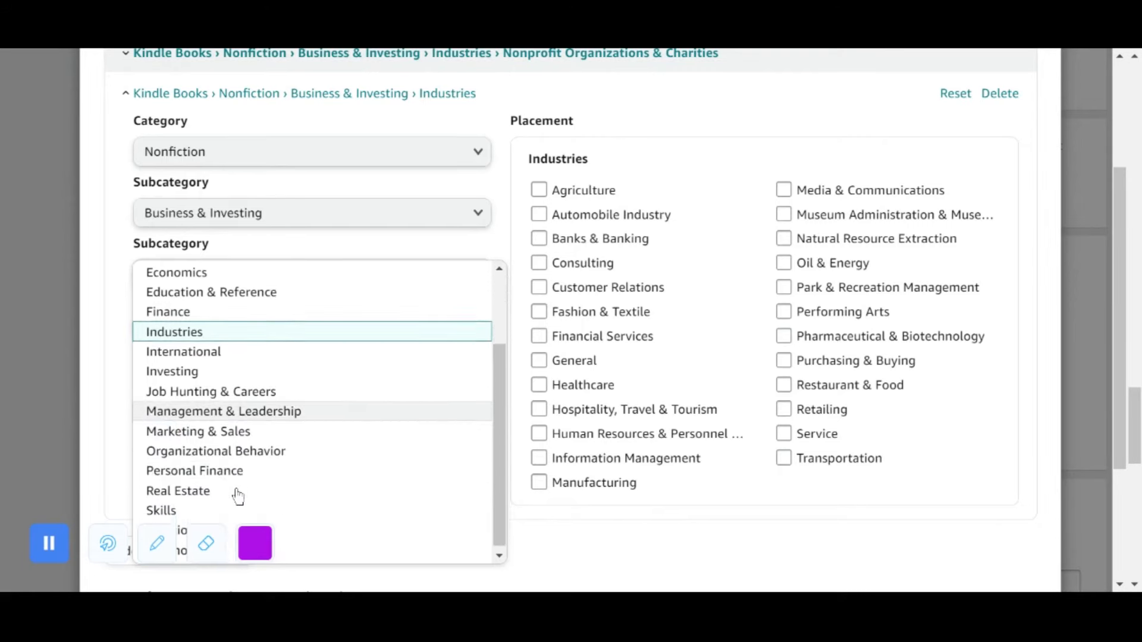
click(233, 408)
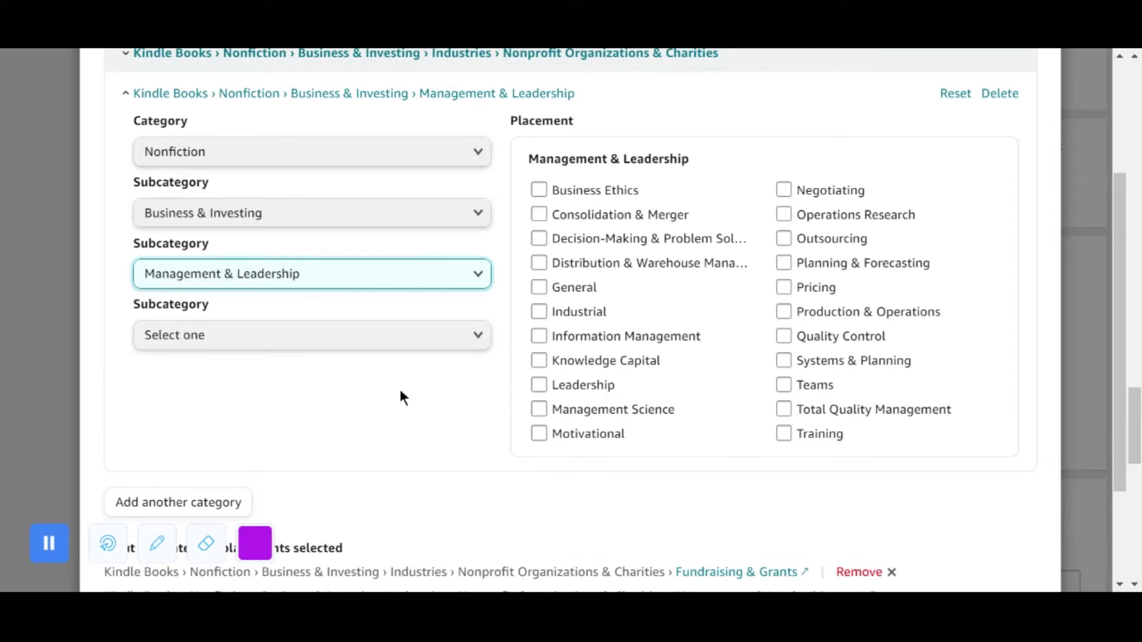
Choose the Project Management subcategory with the Business placement for the second entry and save the categories.
click(400, 331)
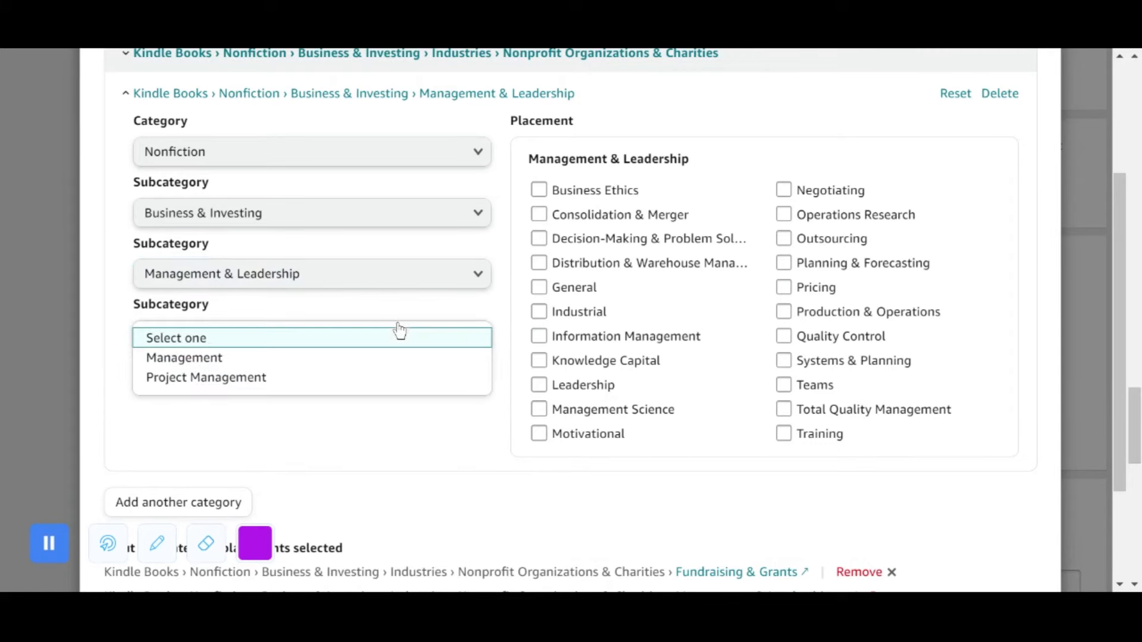
click(384, 378)
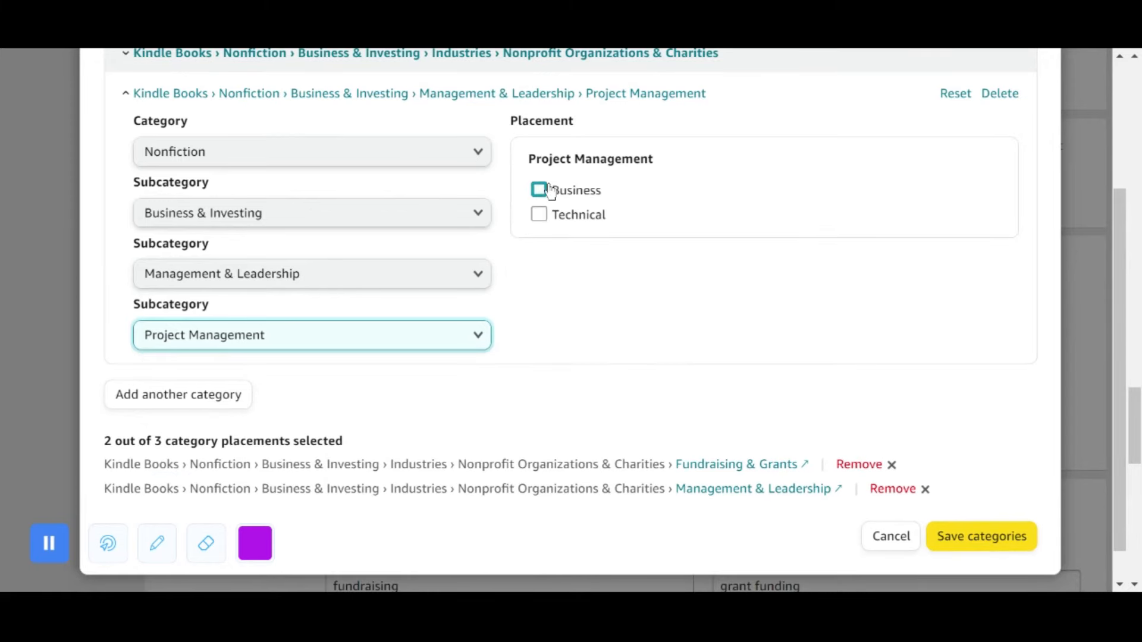
click(539, 191)
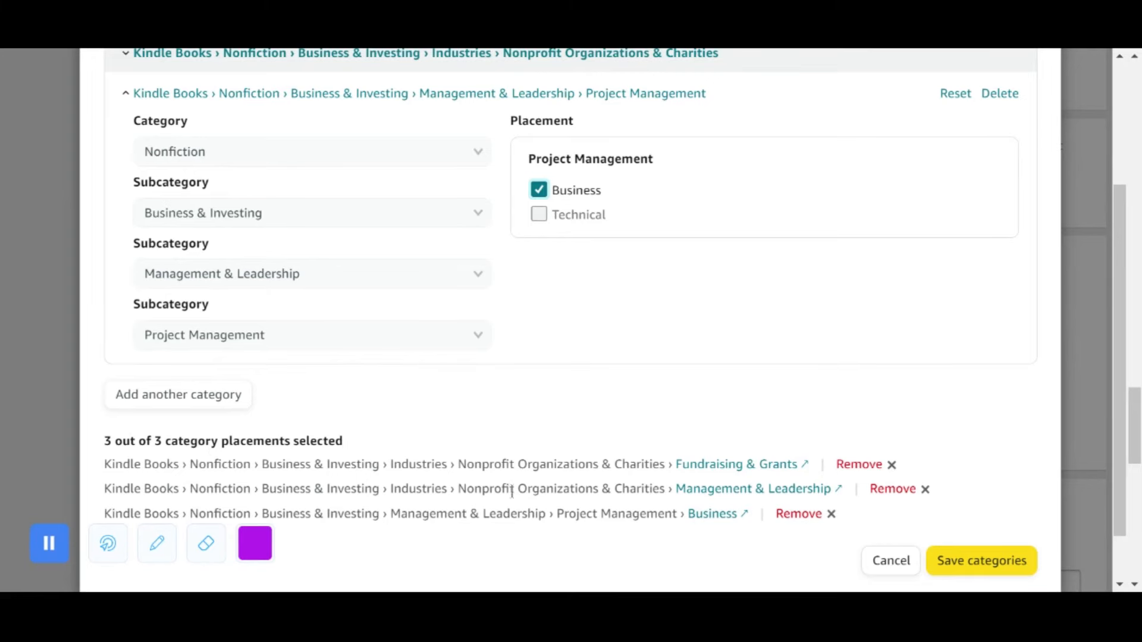
click(966, 570)
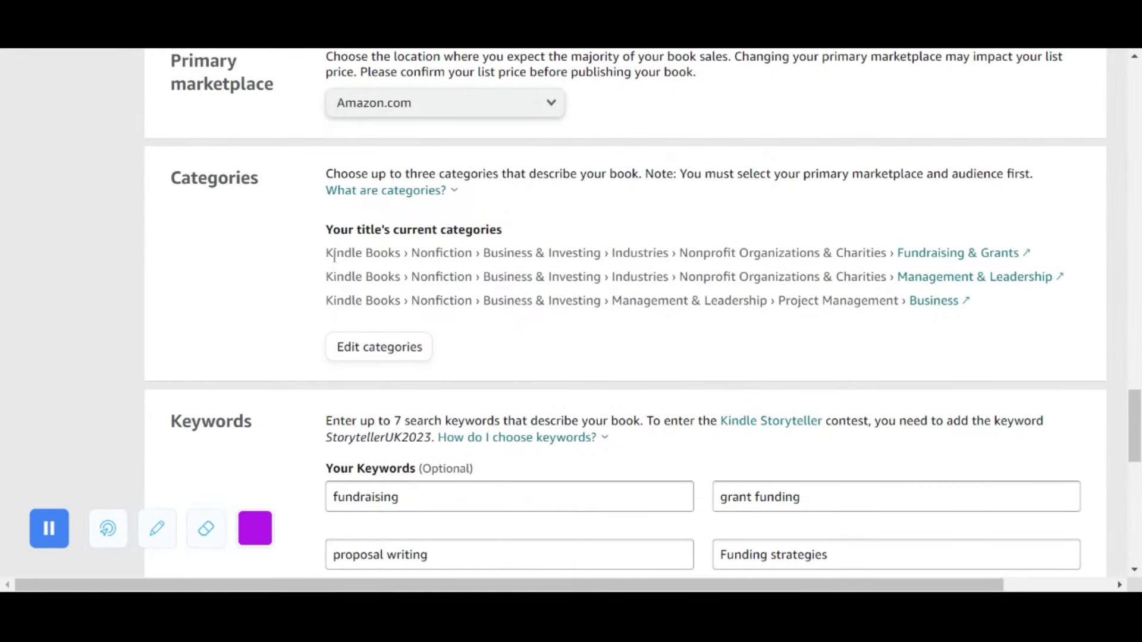
Review the category paths listed as the title's current categories.
drag(322, 246, 648, 296)
click(630, 306)
drag(329, 246, 866, 266)
click(771, 275)
Set the release option to make the Kindle eBook available for Pre-order.
scroll(827, 285, down, 9)
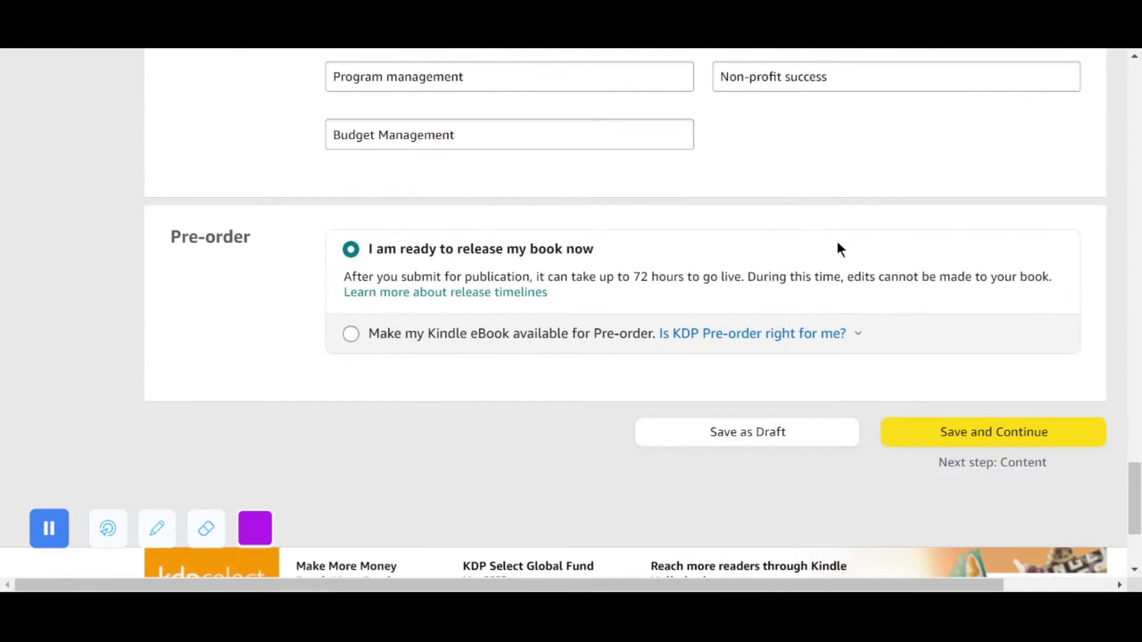
scroll(837, 243, up, 5)
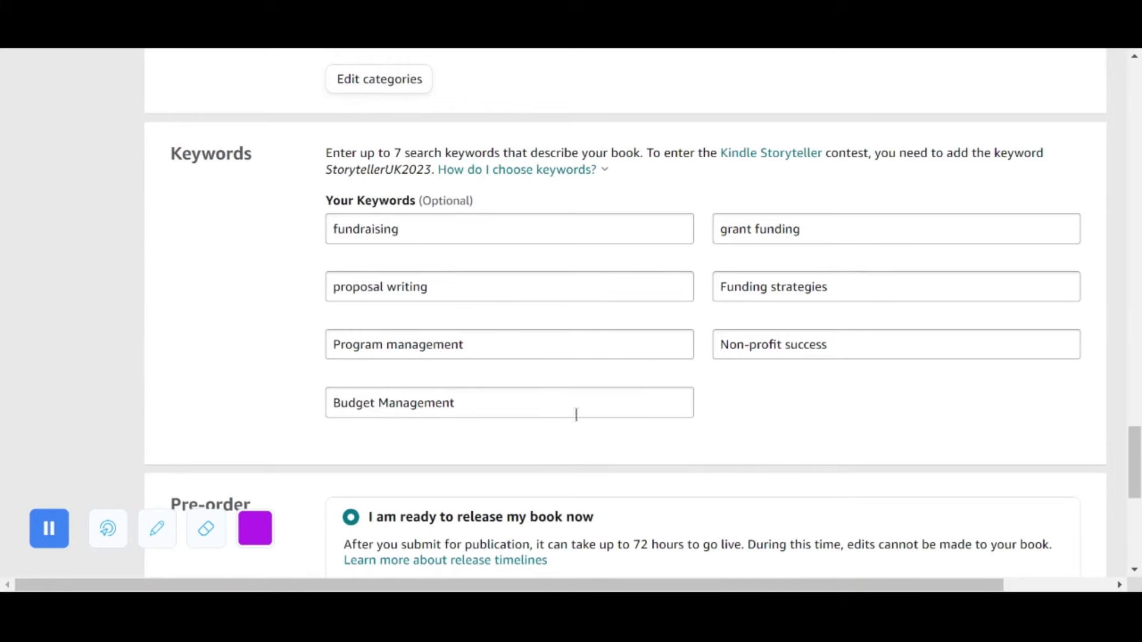
scroll(981, 347, down, 5)
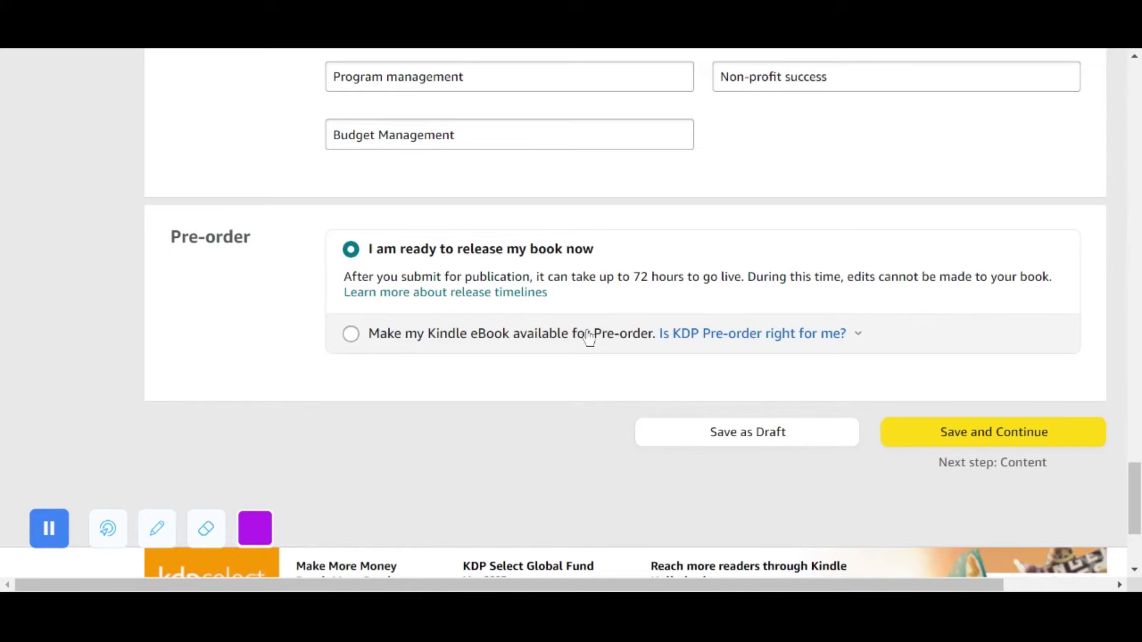
click(381, 334)
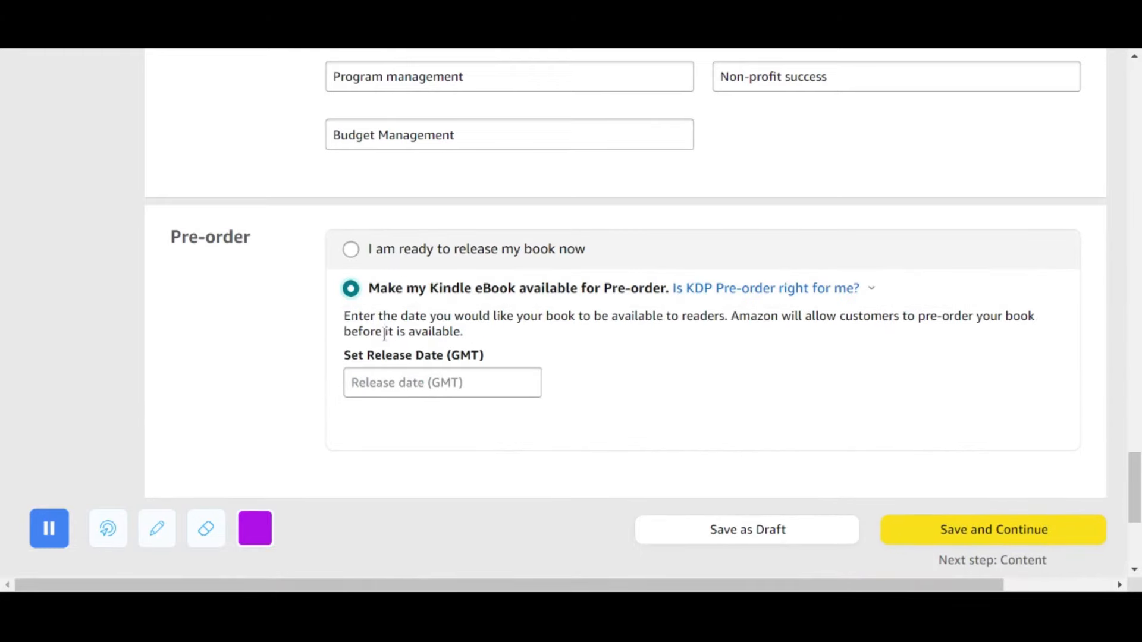
Set the pre-order release date to 09/06/2023.
click(559, 380)
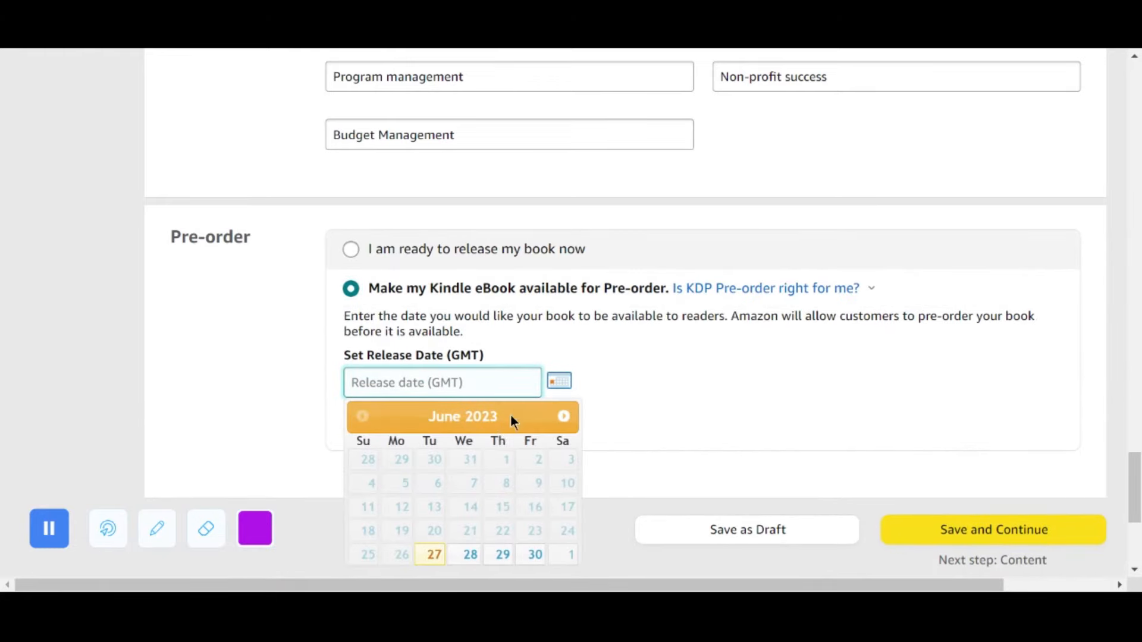
scroll(504, 499, down, 4)
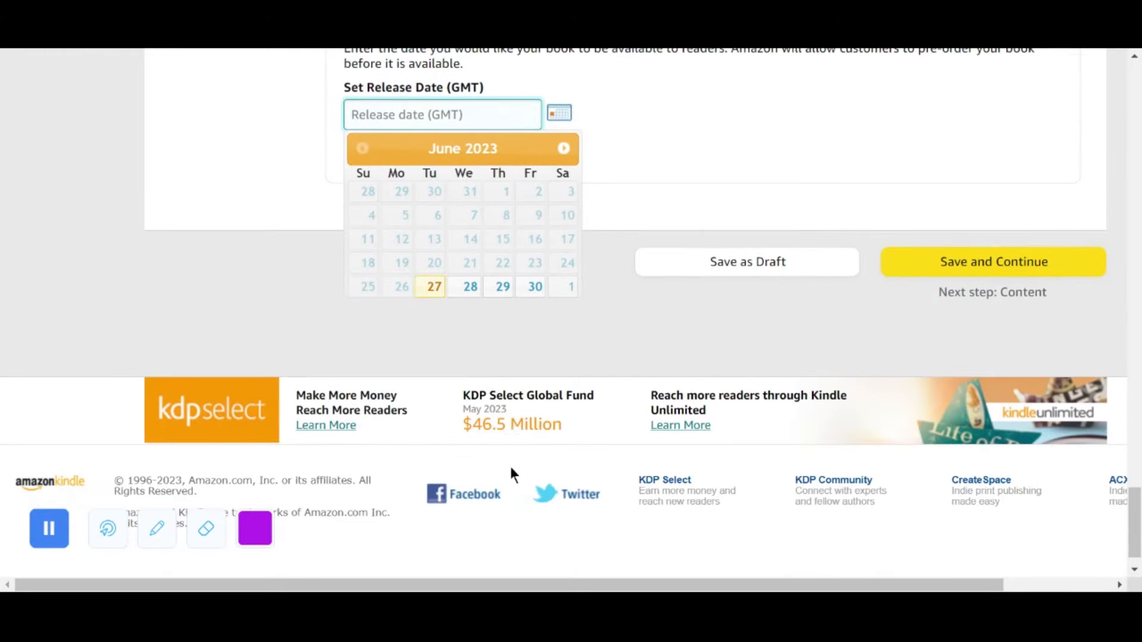
click(563, 148)
click(563, 148)
click(563, 148)
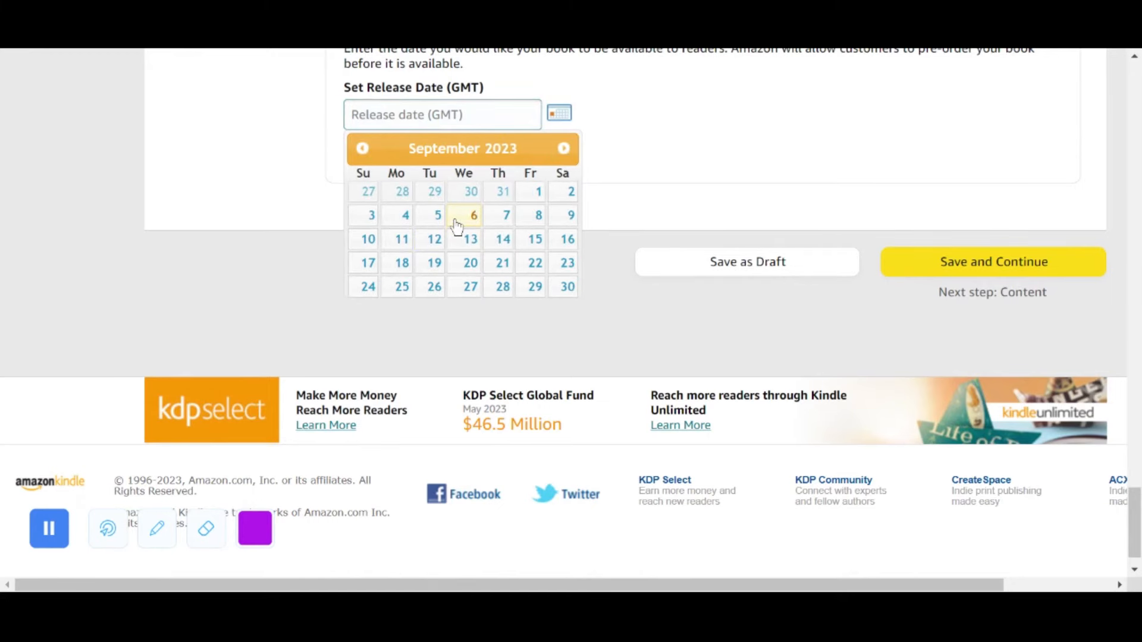
click(455, 216)
scroll(432, 213, up, 1)
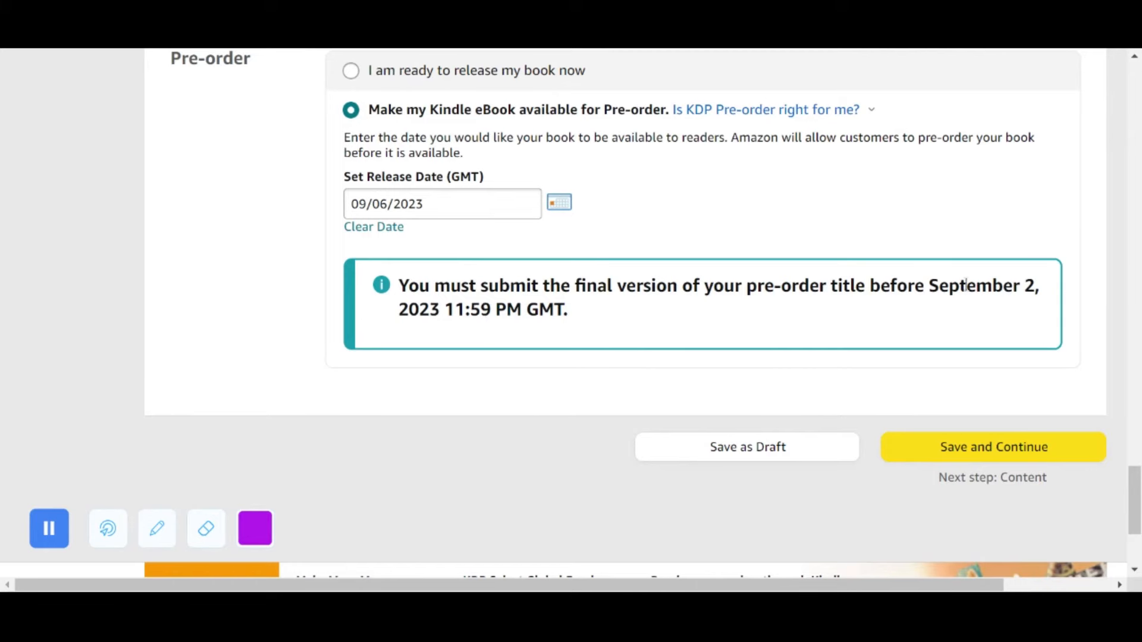
Set the release option to ready to release the book now, and save the details to continue to the content section.
scroll(829, 289, up, 1)
click(366, 166)
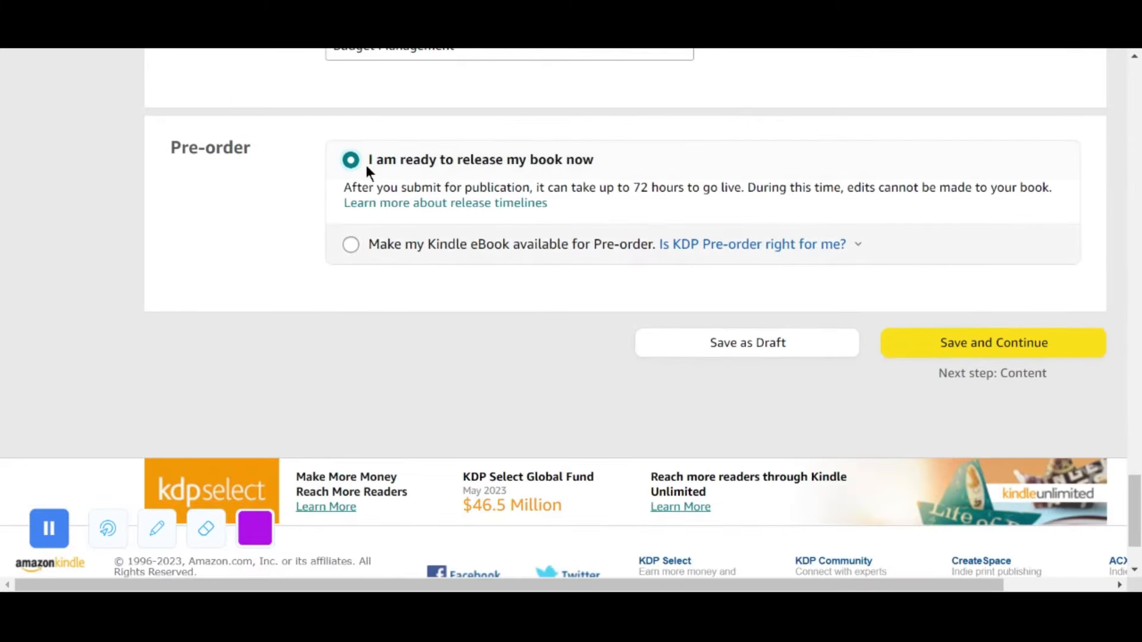
click(1014, 352)
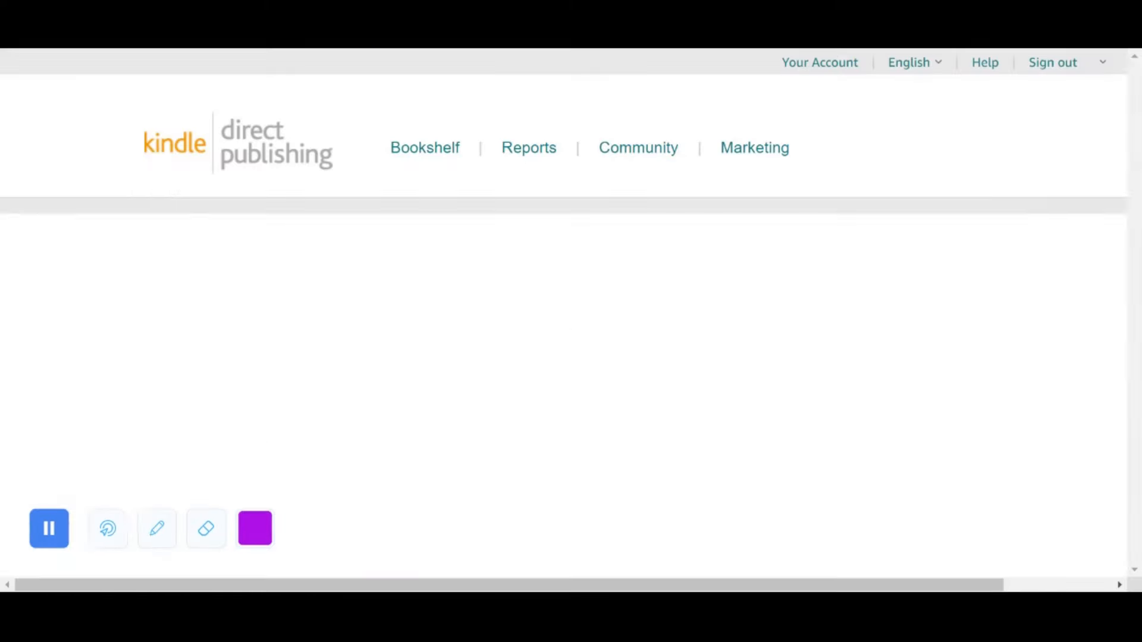
Review the manuscript and cover options, including the explanation of digital rights management for the eBook.
scroll(776, 232, down, 3)
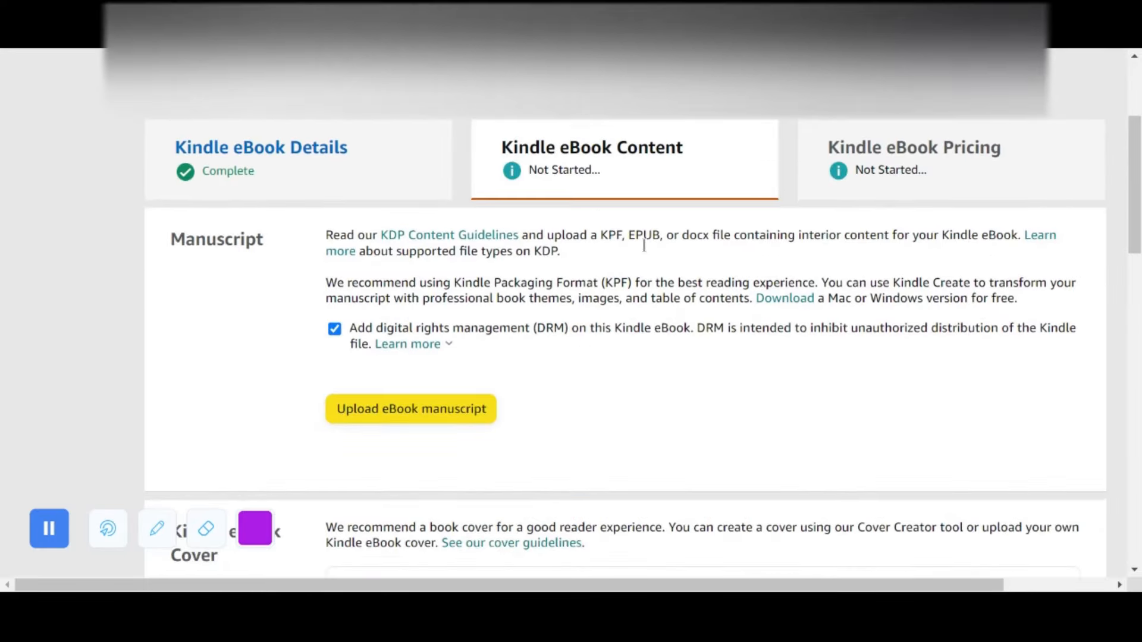
scroll(861, 347, down, 4)
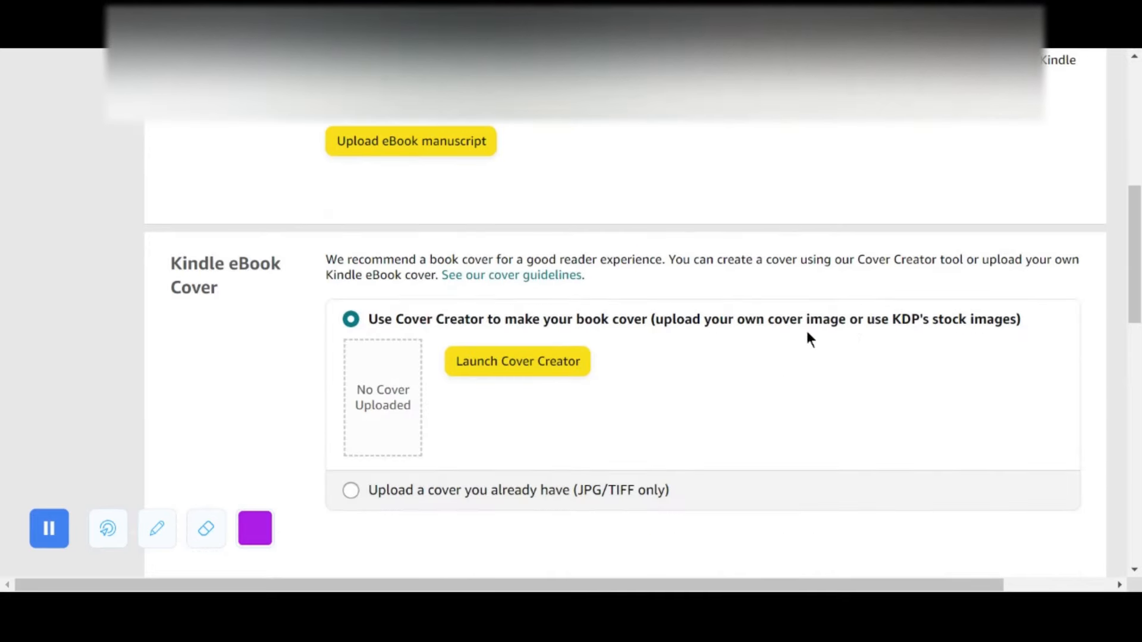
scroll(637, 289, up, 1)
scroll(637, 285, up, 4)
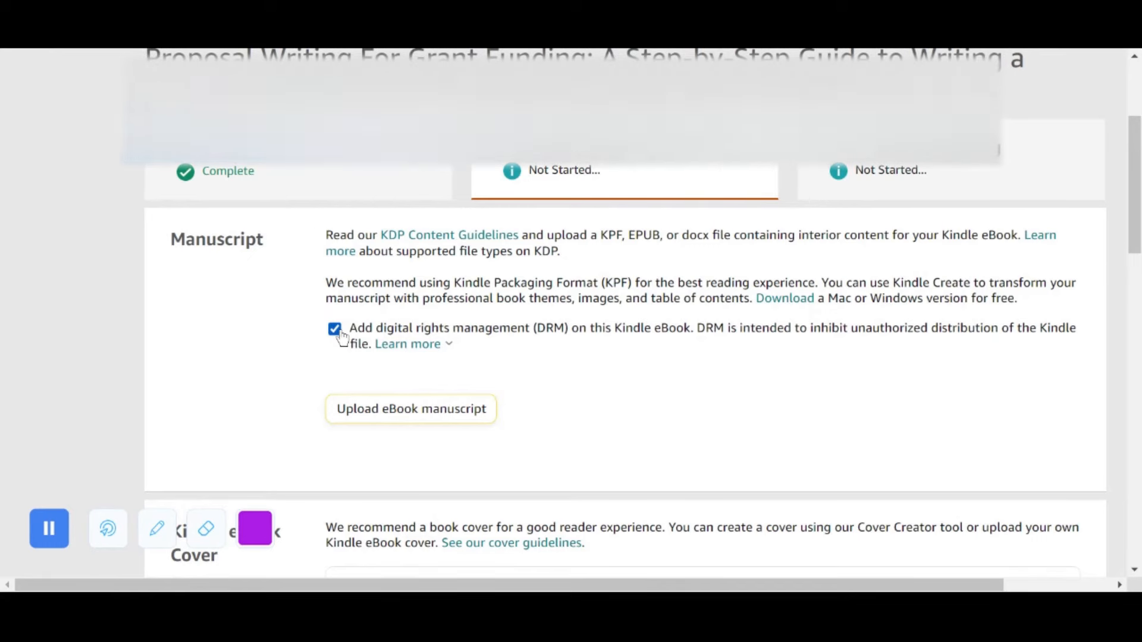
click(408, 343)
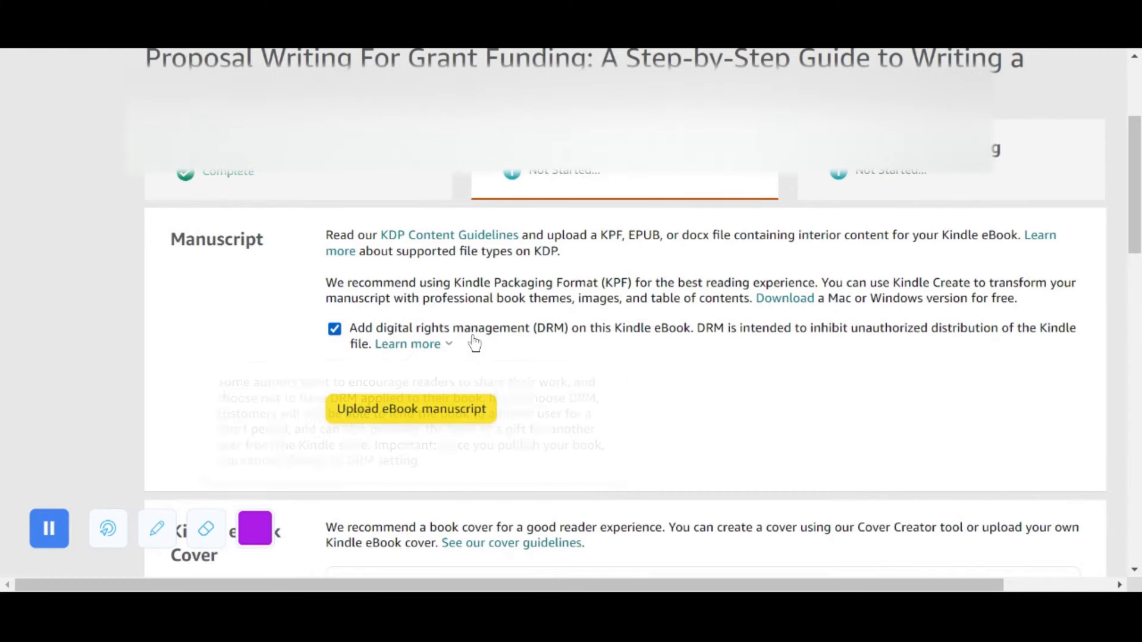
mouse_move(432, 345)
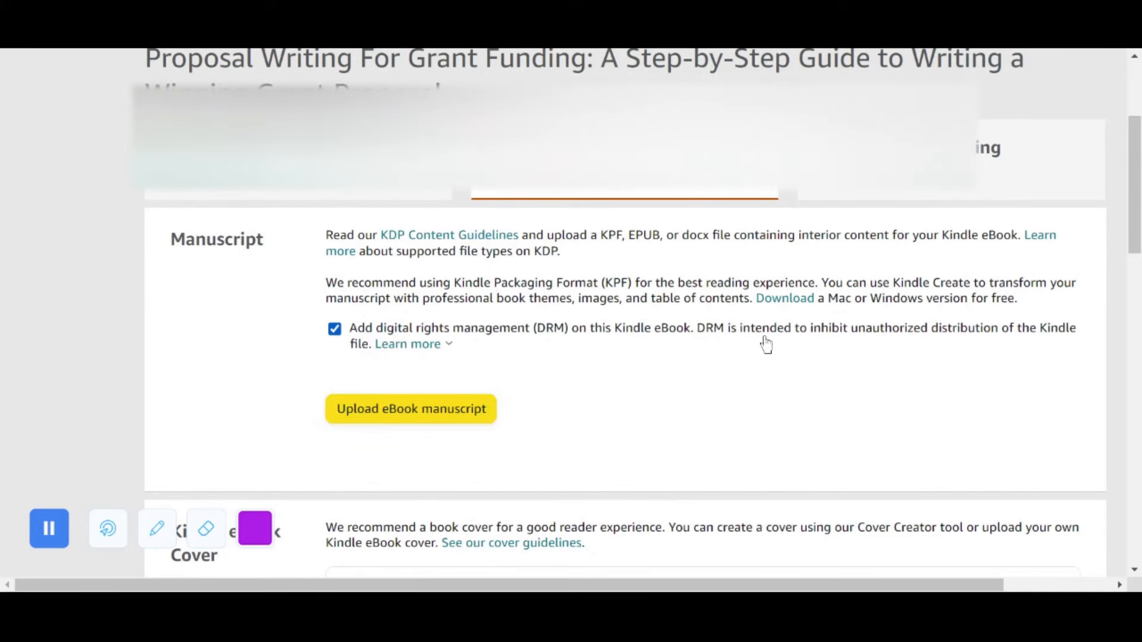
click(852, 331)
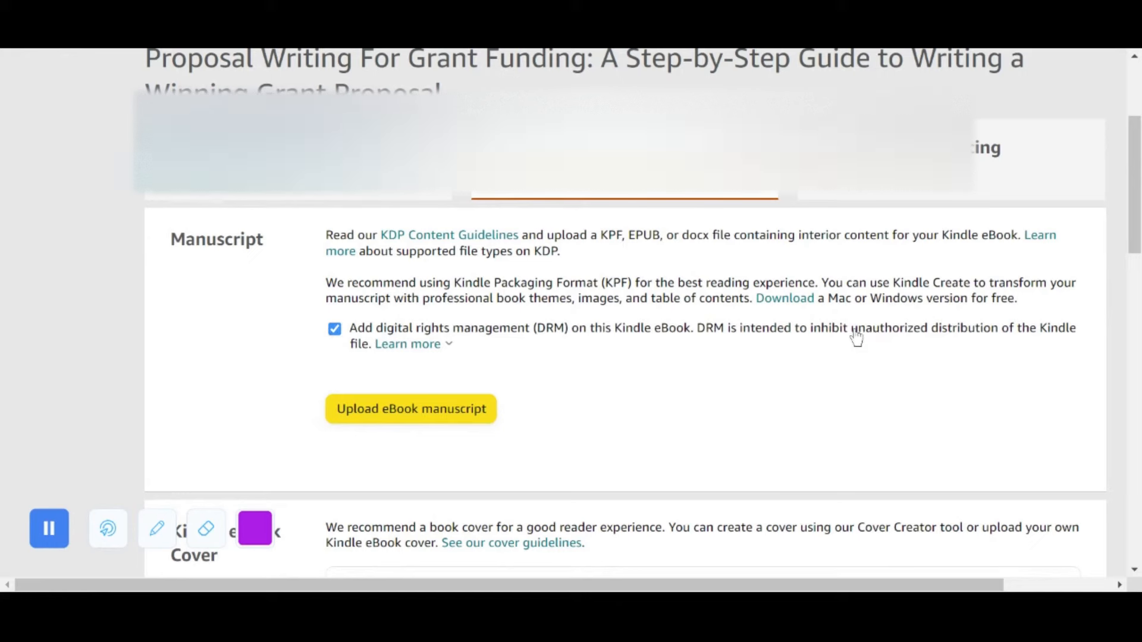
drag(851, 330, 926, 332)
click(926, 338)
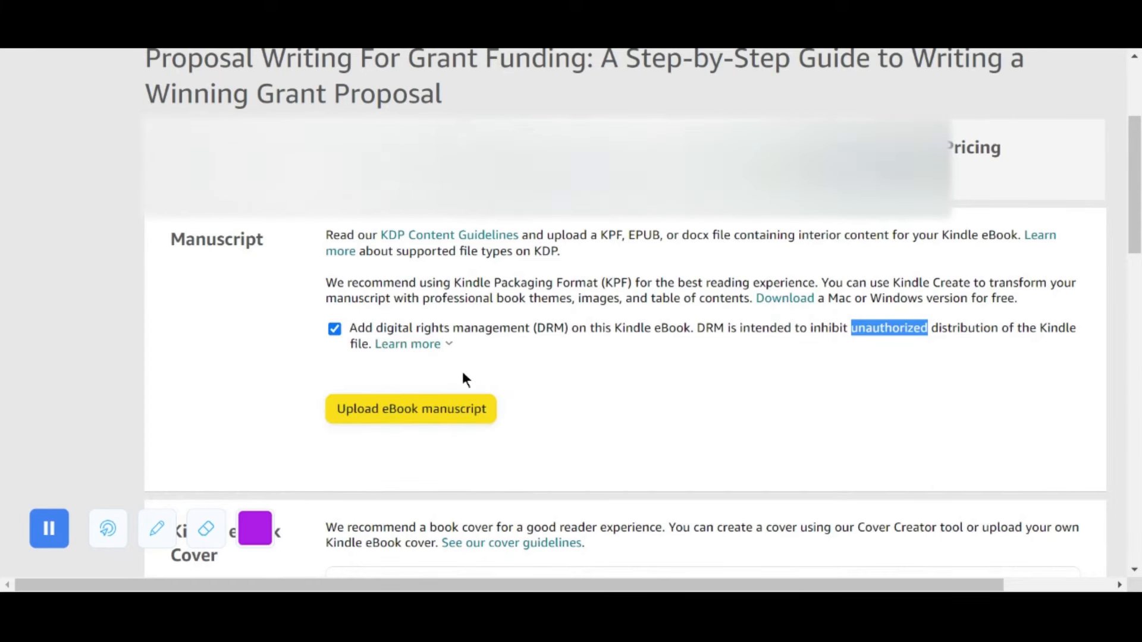
click(639, 365)
Upload Proposal.kpf as the eBook manuscript and upload an existing image file as the eBook cover.
scroll(709, 377, down, 2)
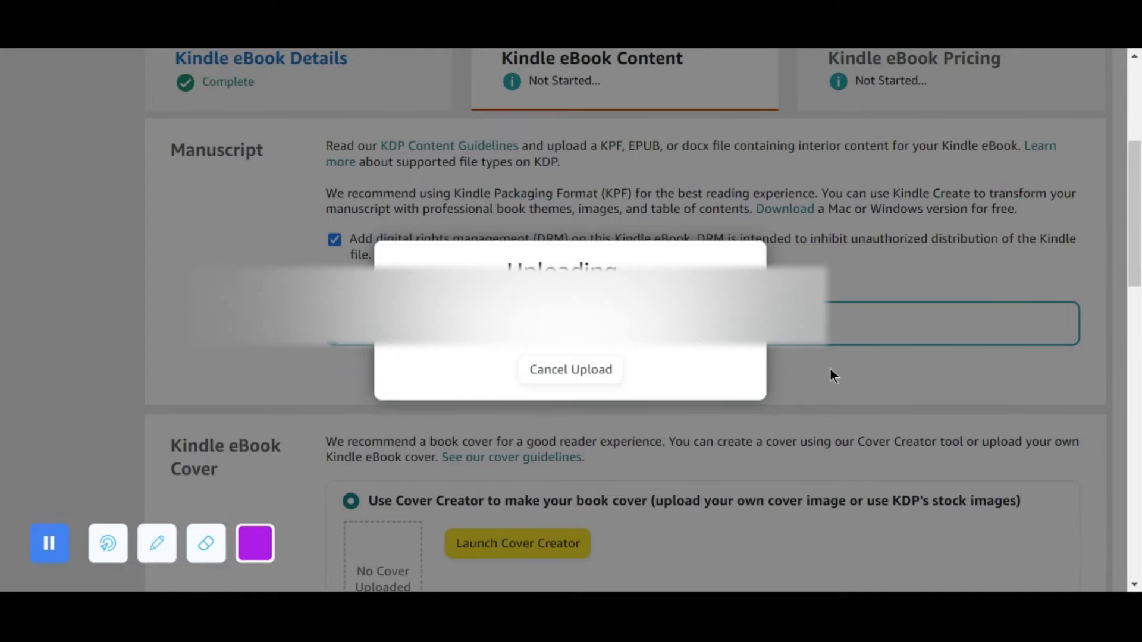
scroll(491, 336, down, 6)
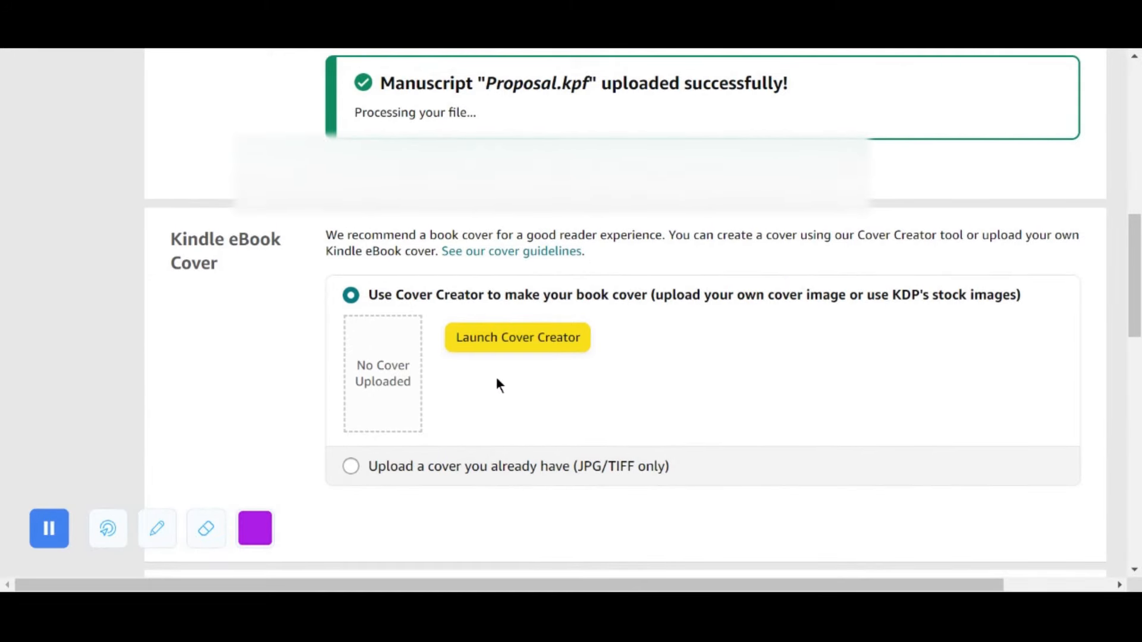
scroll(330, 356, down, 2)
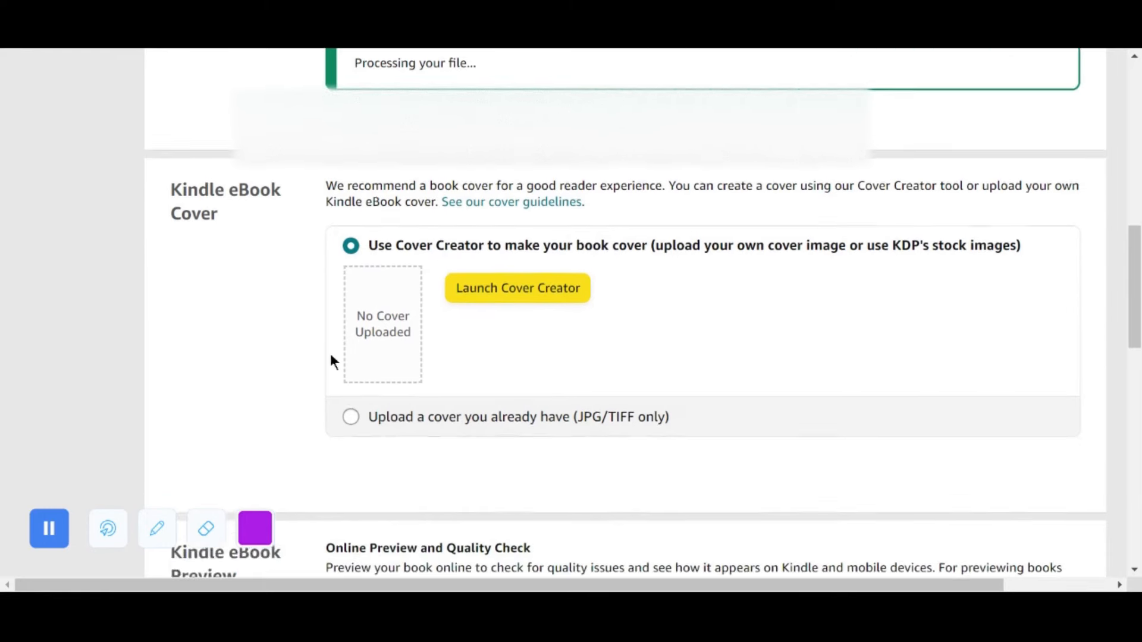
click(385, 391)
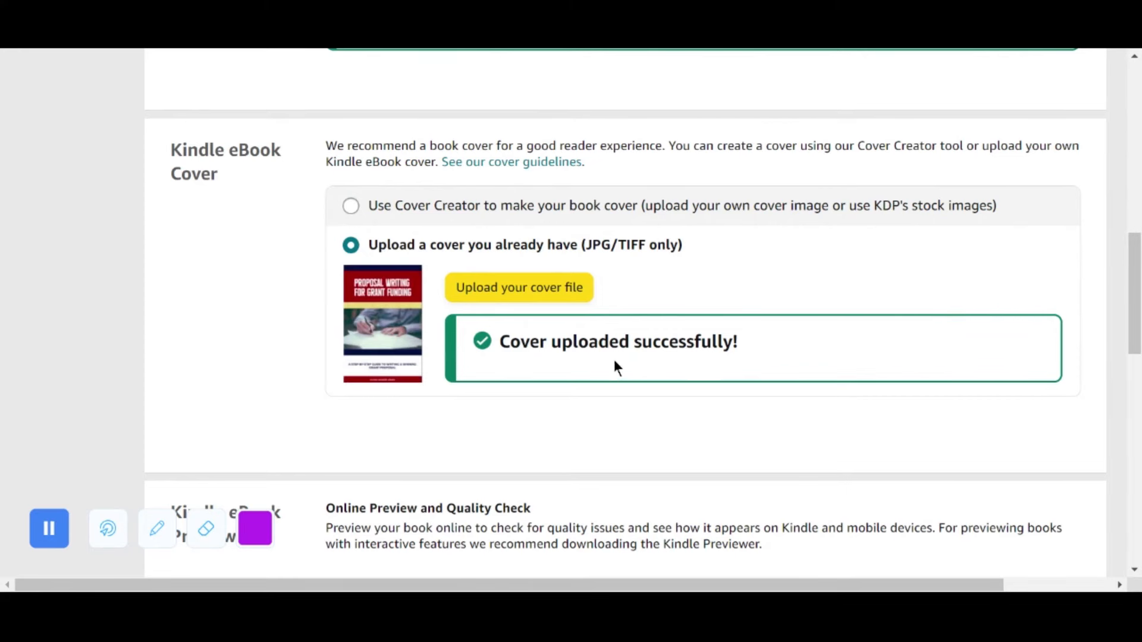
Examine the eBook preview section for spelling issues from the quality check and for downloadable preview options.
scroll(558, 351, down, 5)
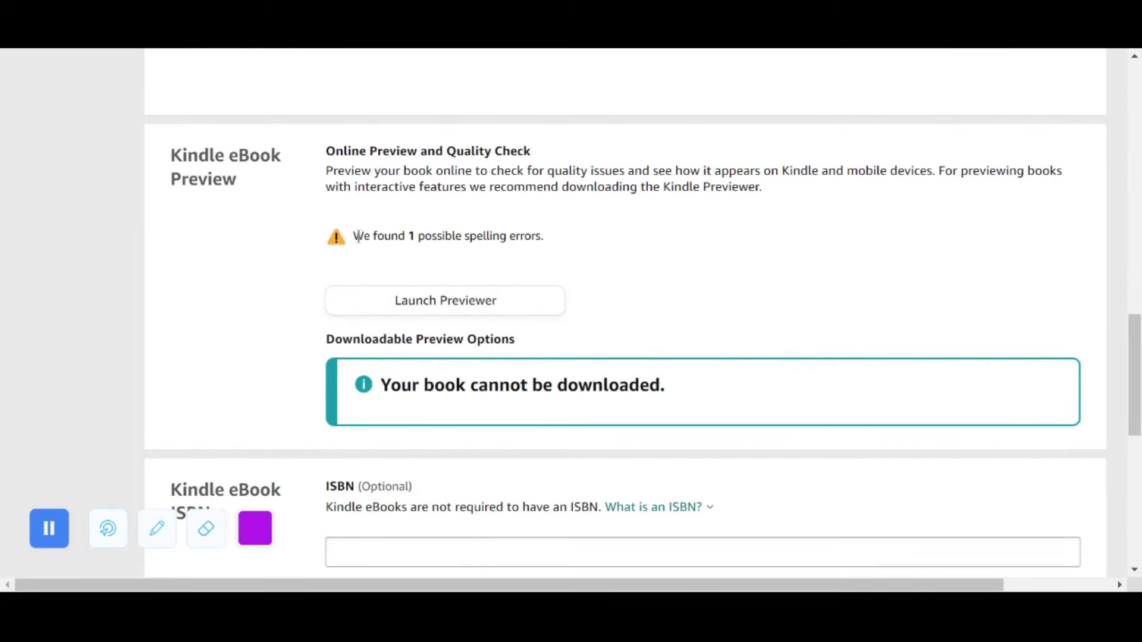
drag(355, 236, 546, 239)
click(585, 293)
scroll(668, 293, up, 1)
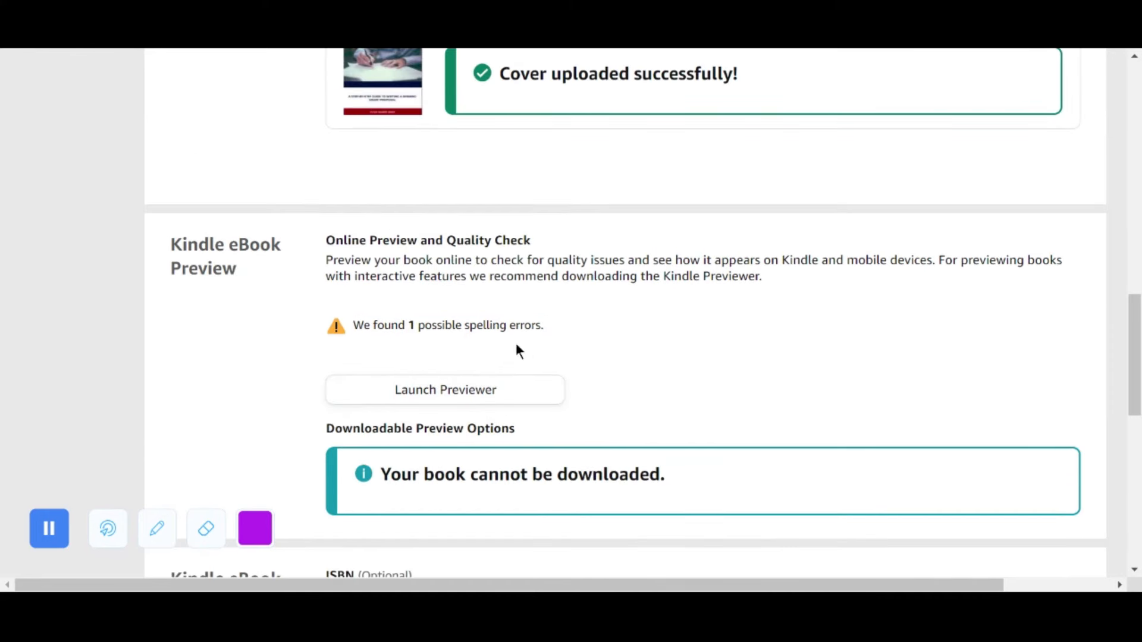
scroll(486, 397, down, 5)
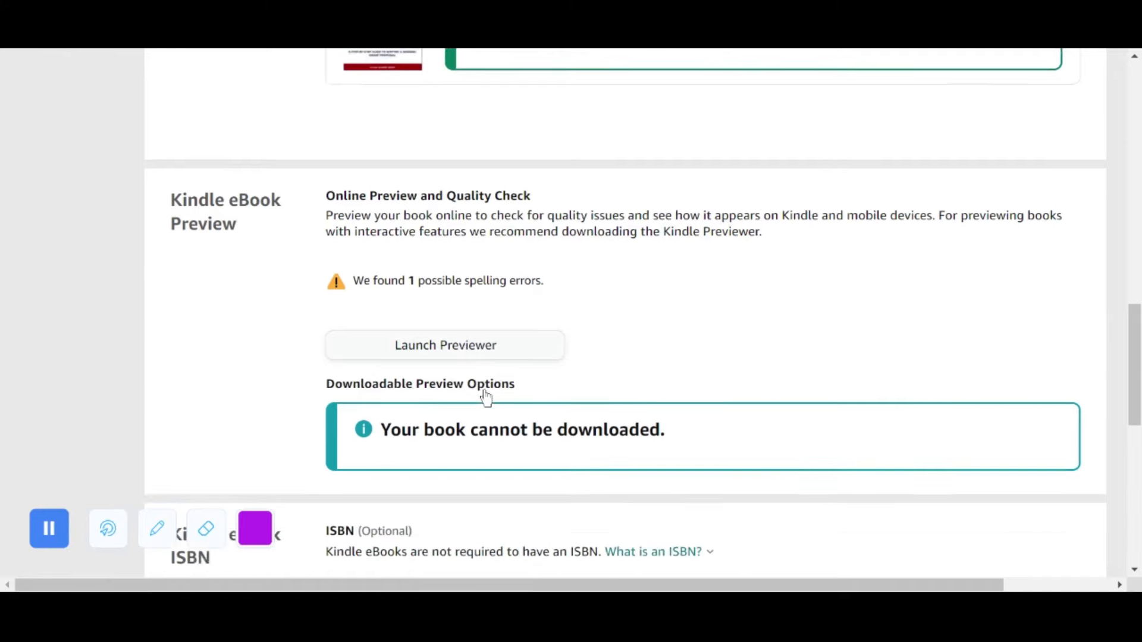
scroll(452, 310, up, 3)
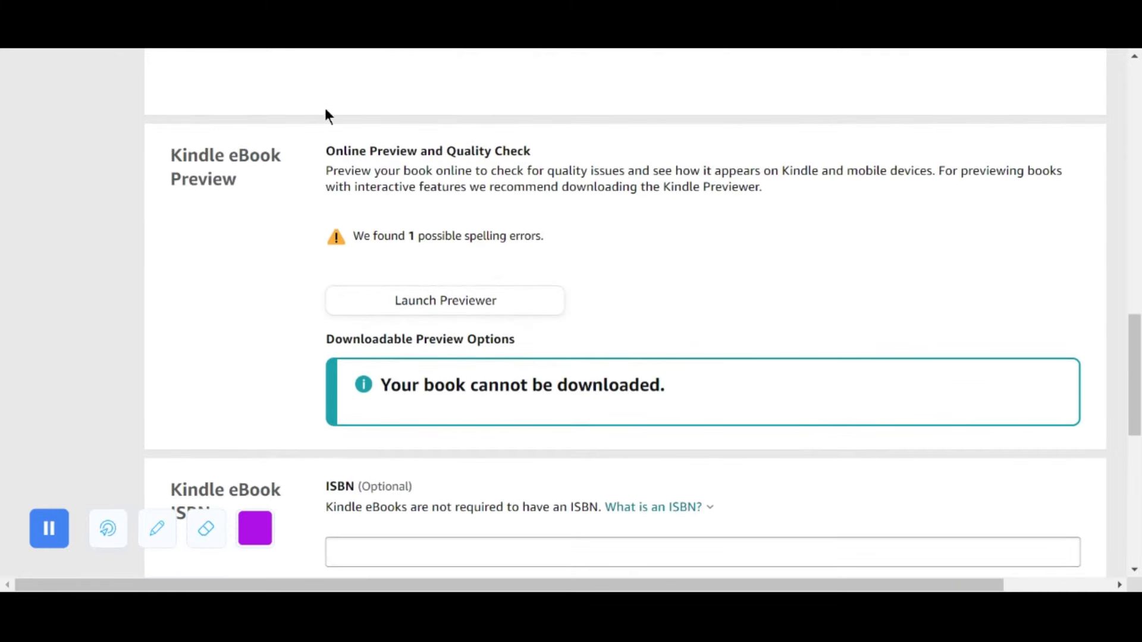
scroll(345, 271, down, 2)
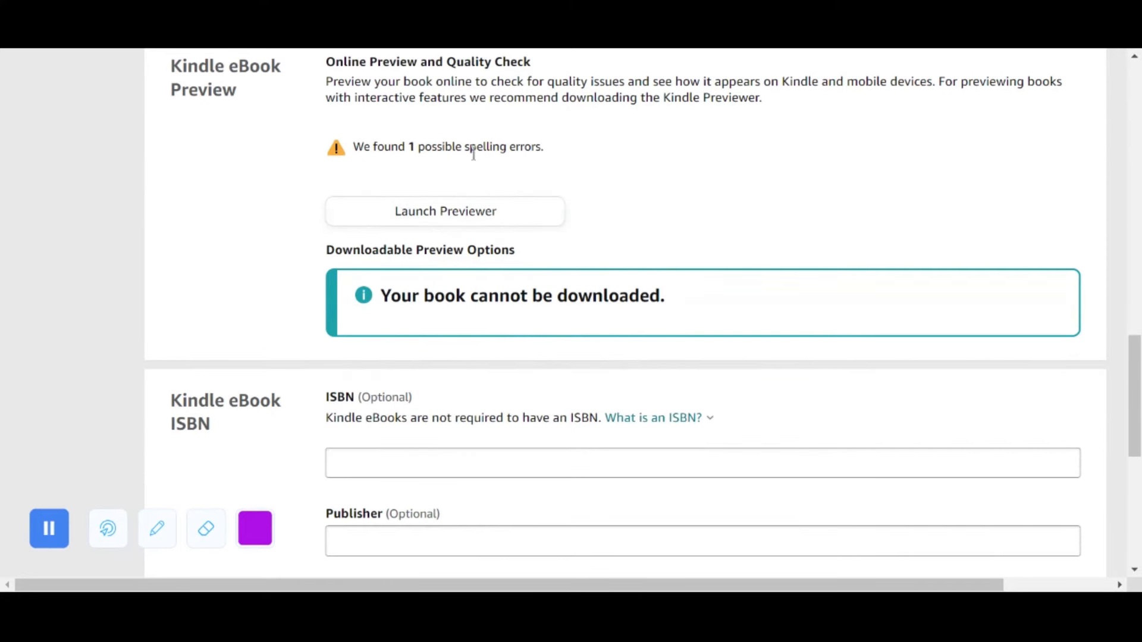
drag(418, 150, 538, 151)
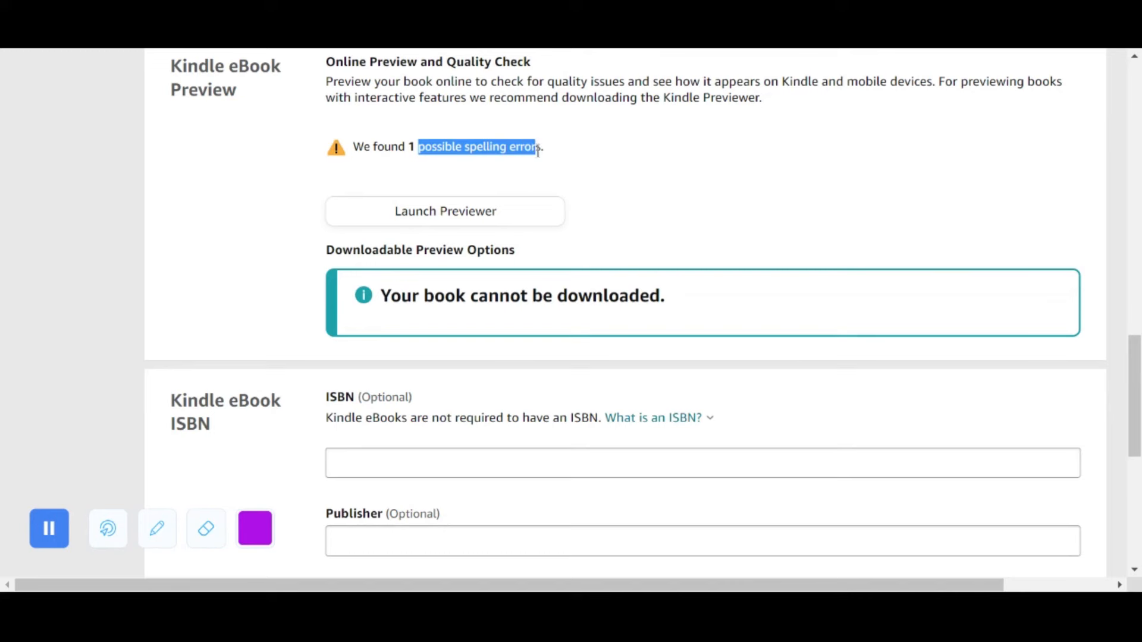
click(636, 197)
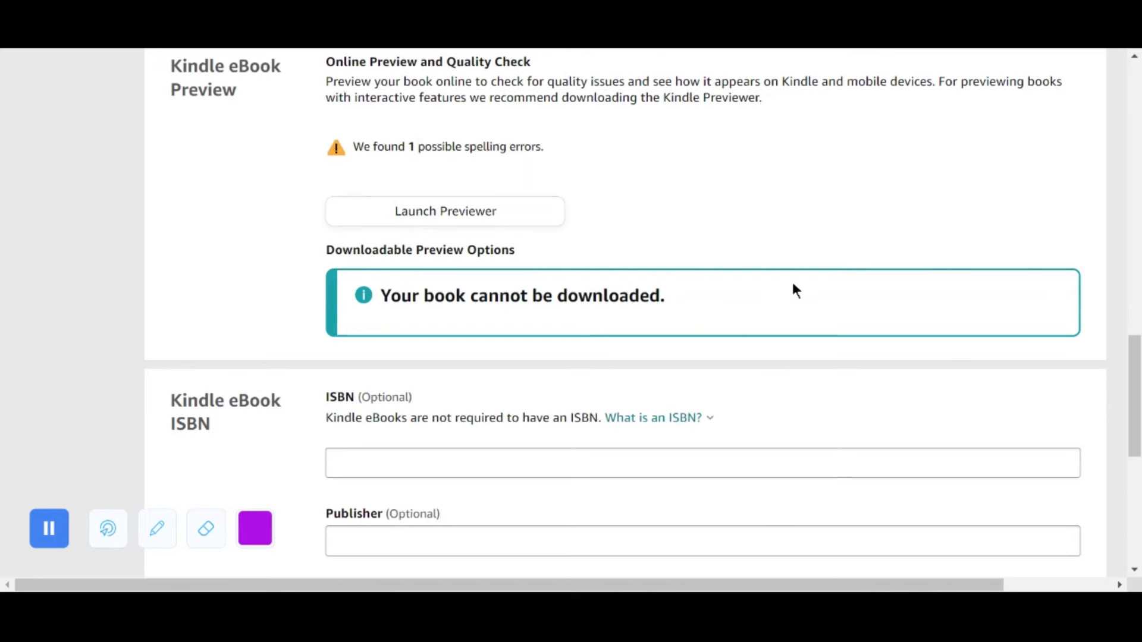
Leave the optional ISBN and publisher fields blank, and save the content to continue to pricing.
scroll(693, 324, down, 3)
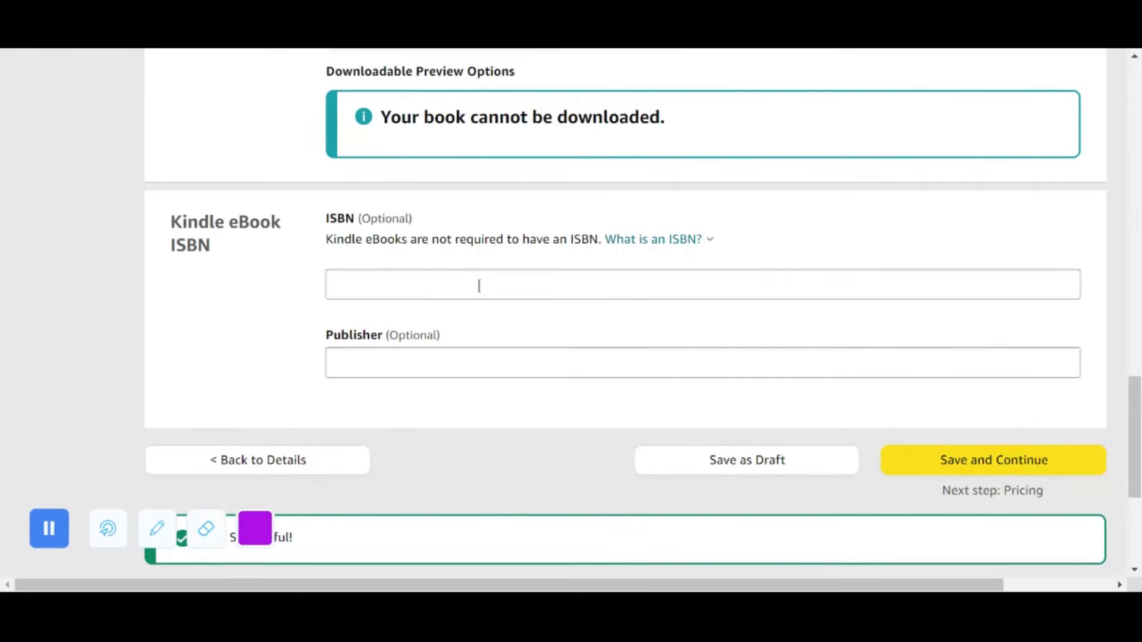
drag(237, 221, 487, 262)
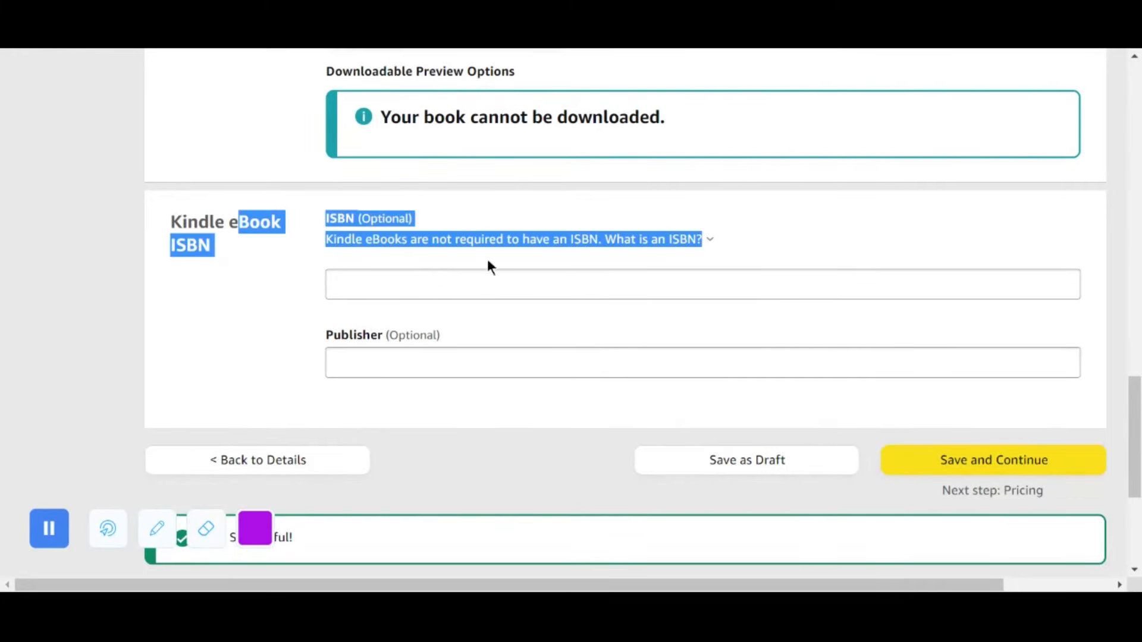
click(284, 294)
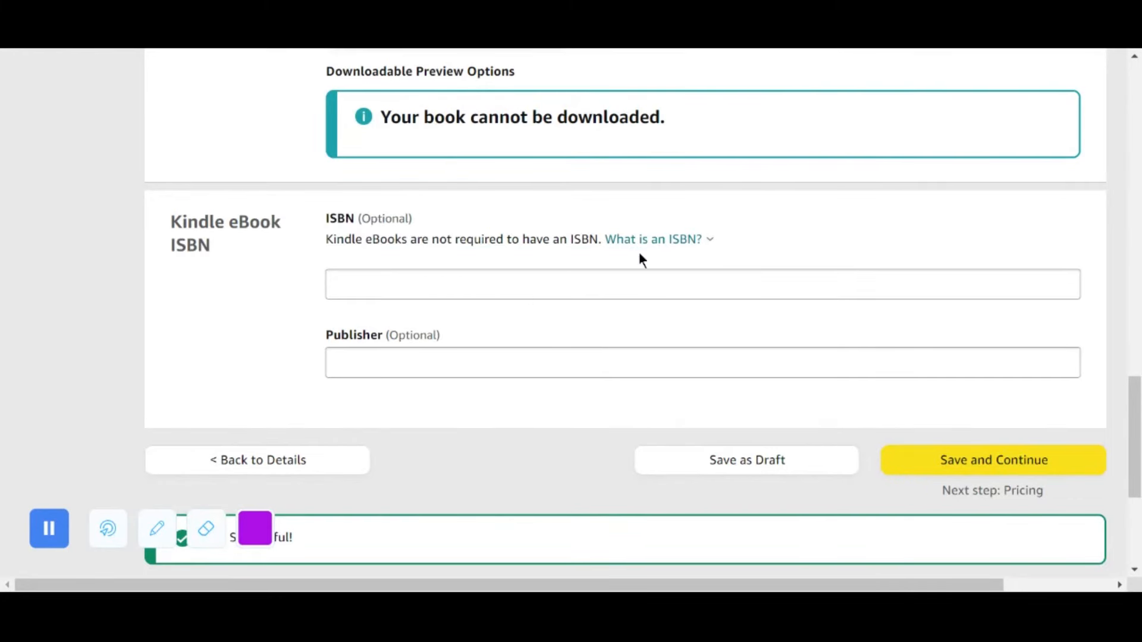
click(973, 464)
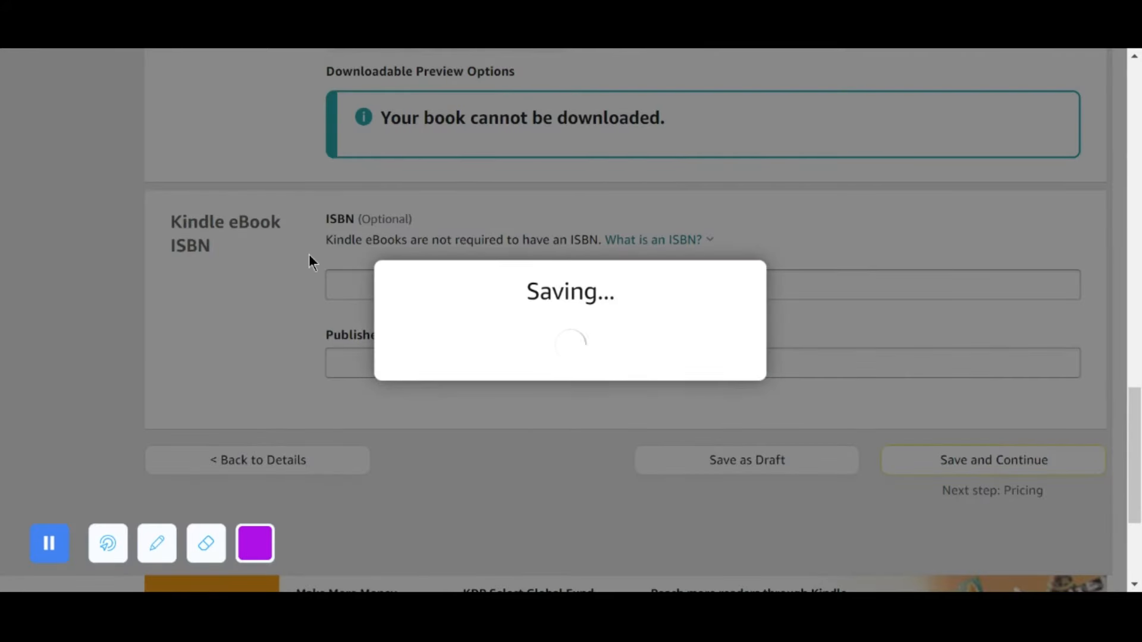
Enroll the book in KDP Select.
scroll(309, 254, up, 1)
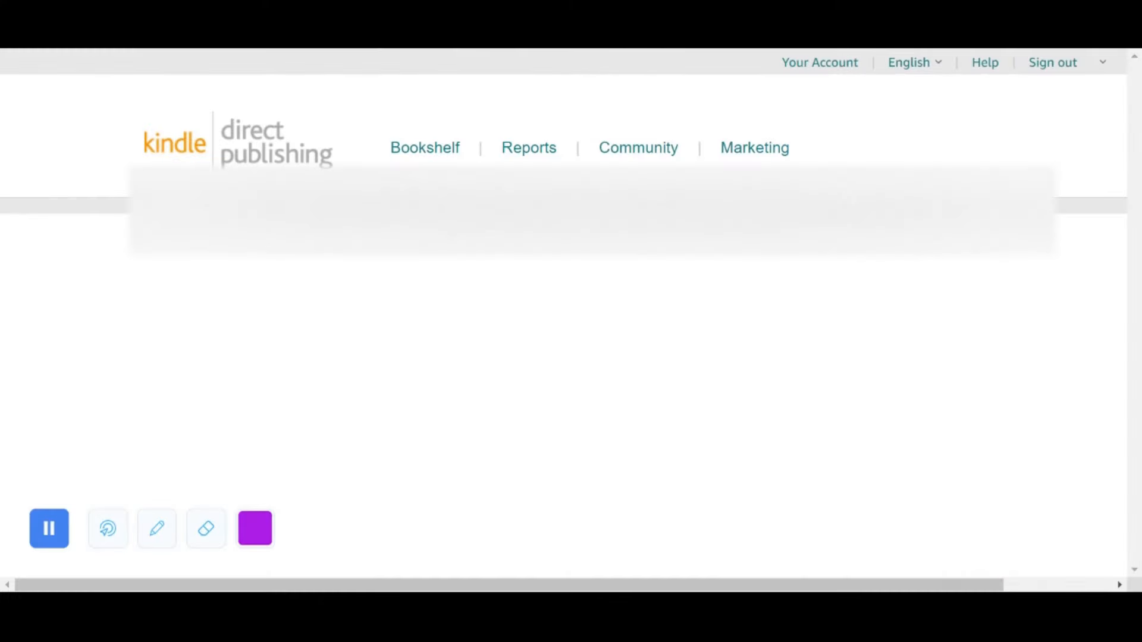
scroll(557, 208, down, 3)
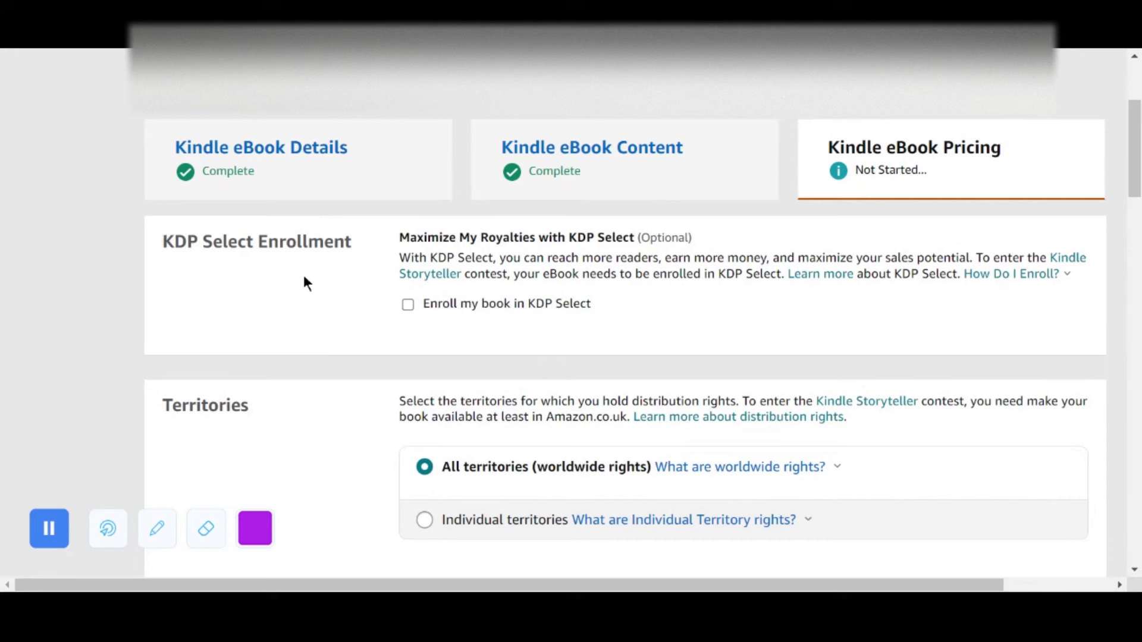
click(407, 306)
Choose the 70% royalty plan and set the Amazon.com list price to 4.99 USD.
scroll(645, 314, down, 7)
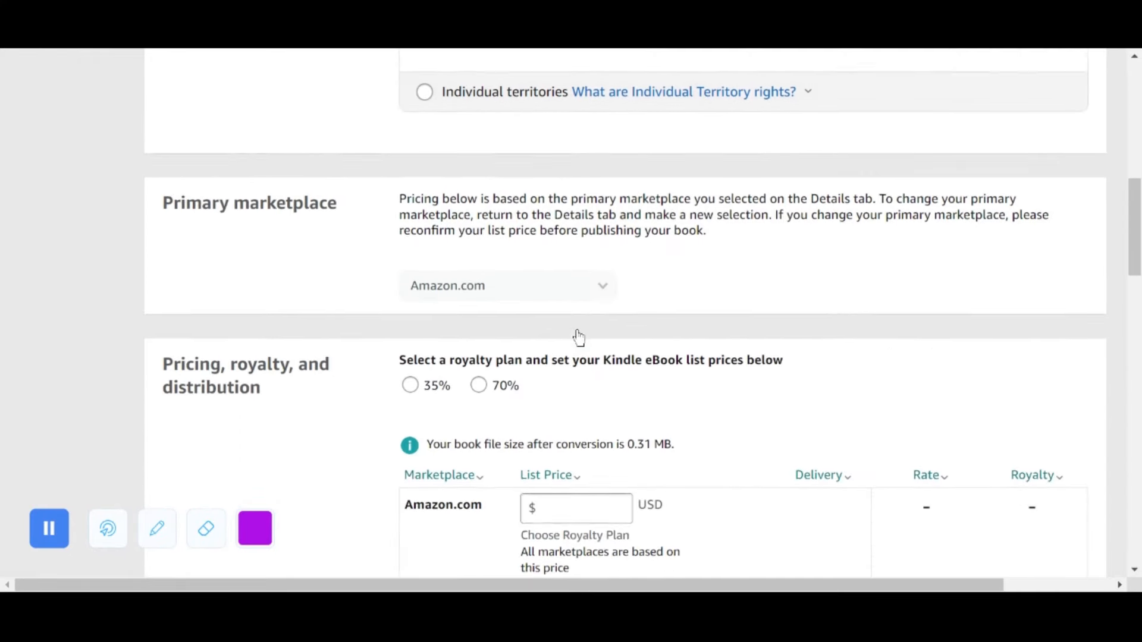
scroll(580, 321, down, 2)
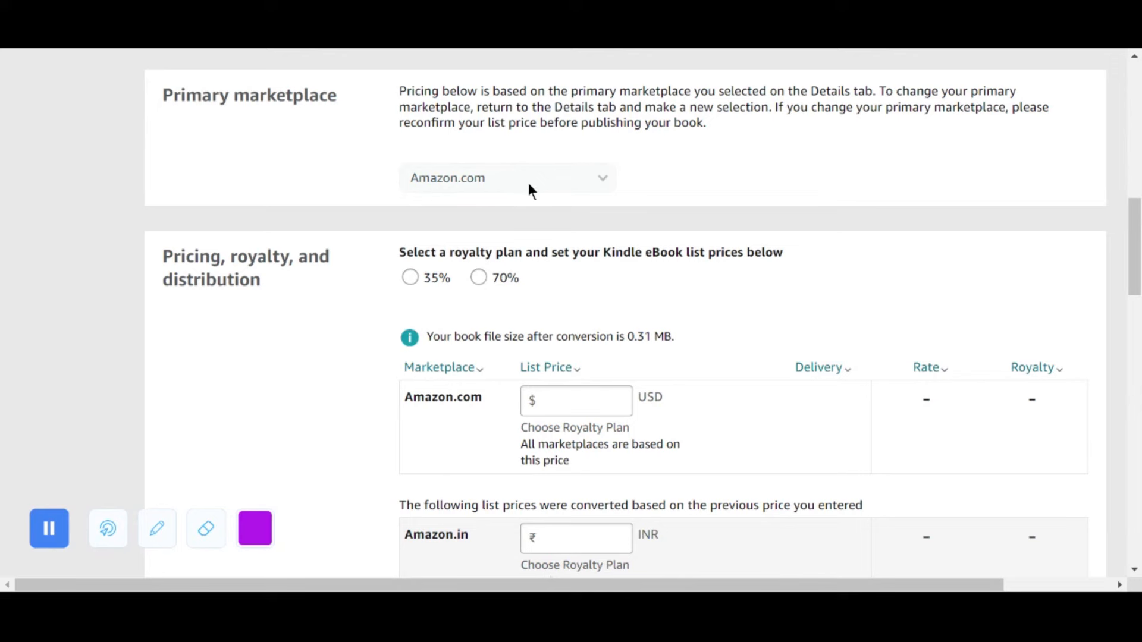
scroll(529, 185, down, 2)
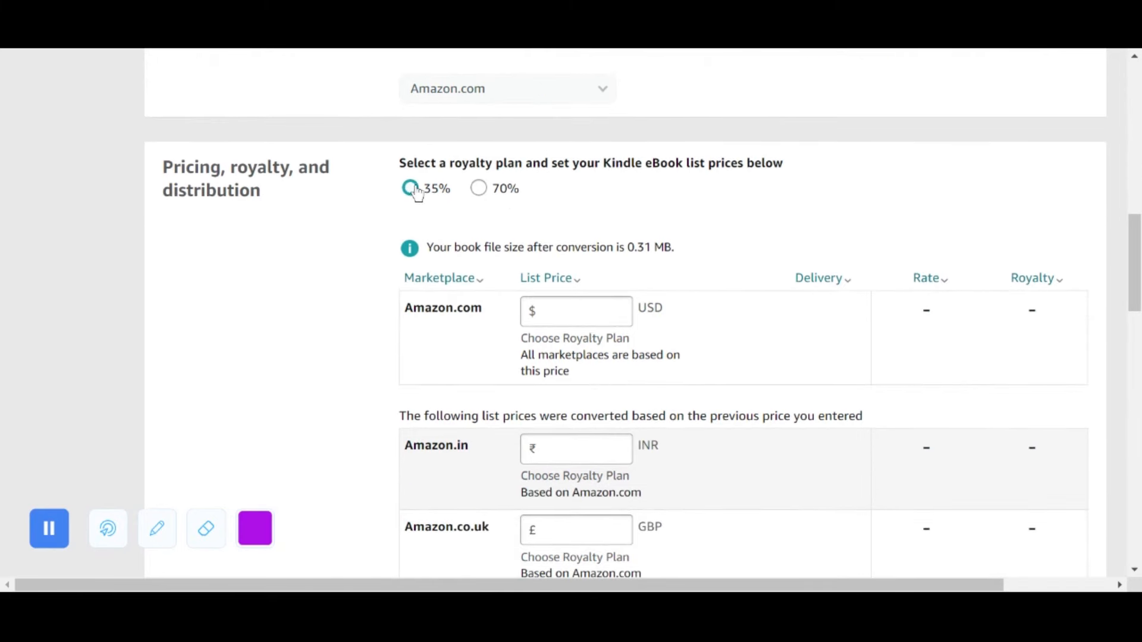
click(479, 189)
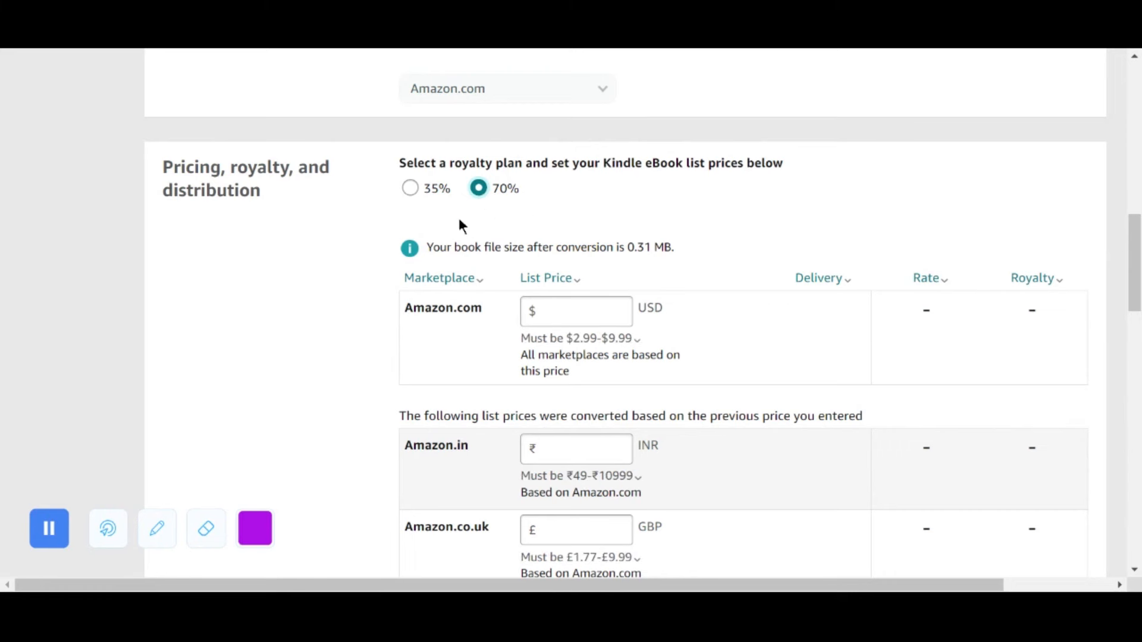
click(583, 315)
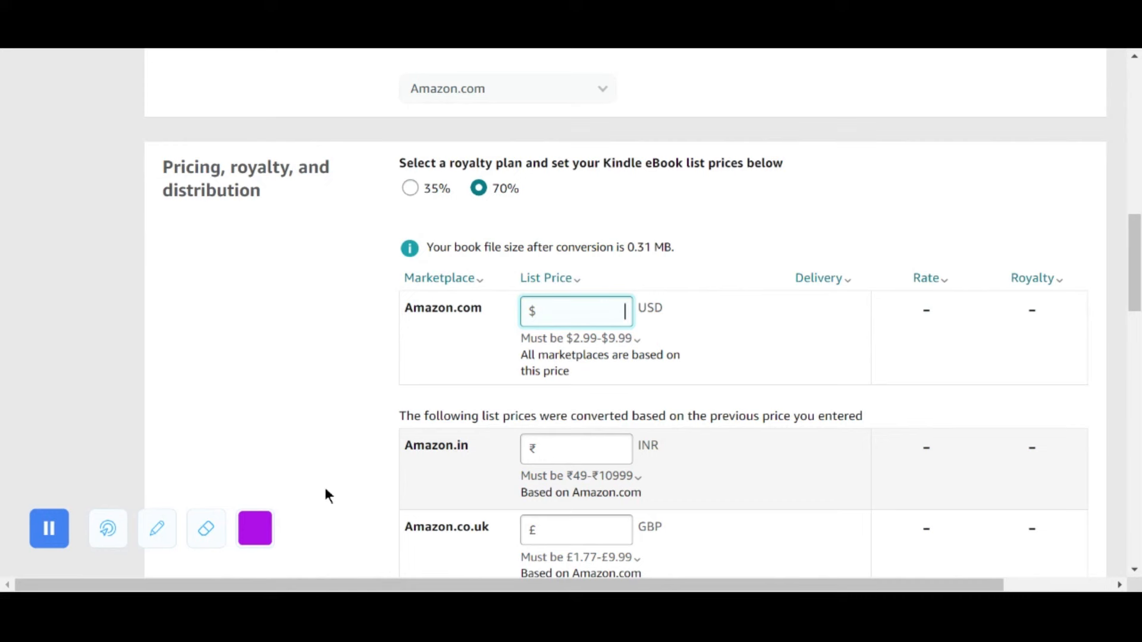
text(4.99)
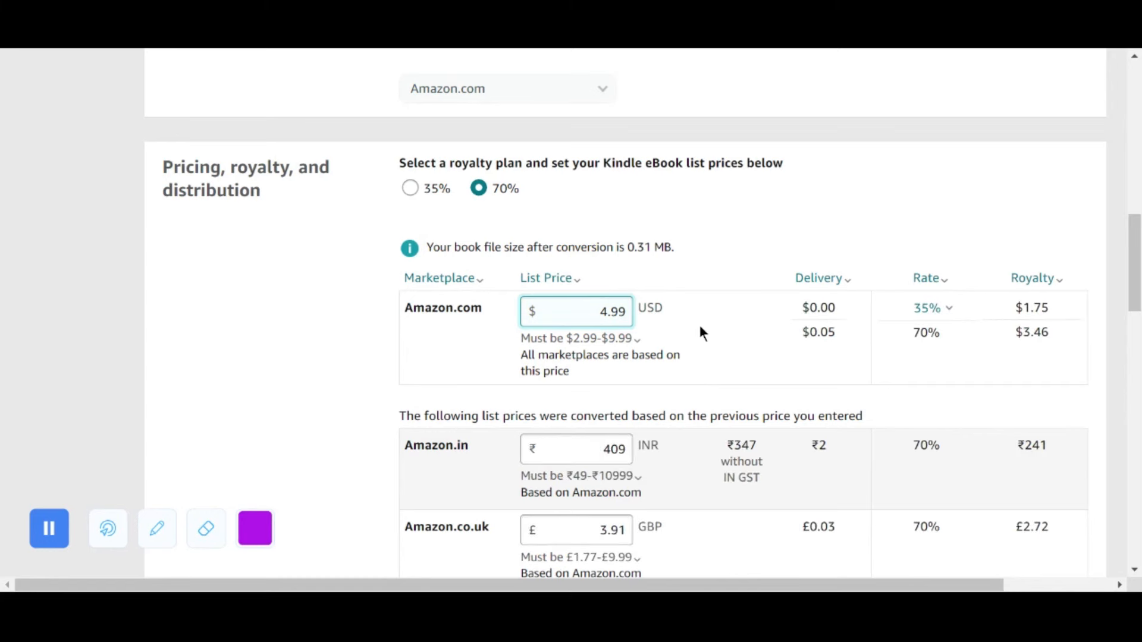
scroll(699, 324, down, 1)
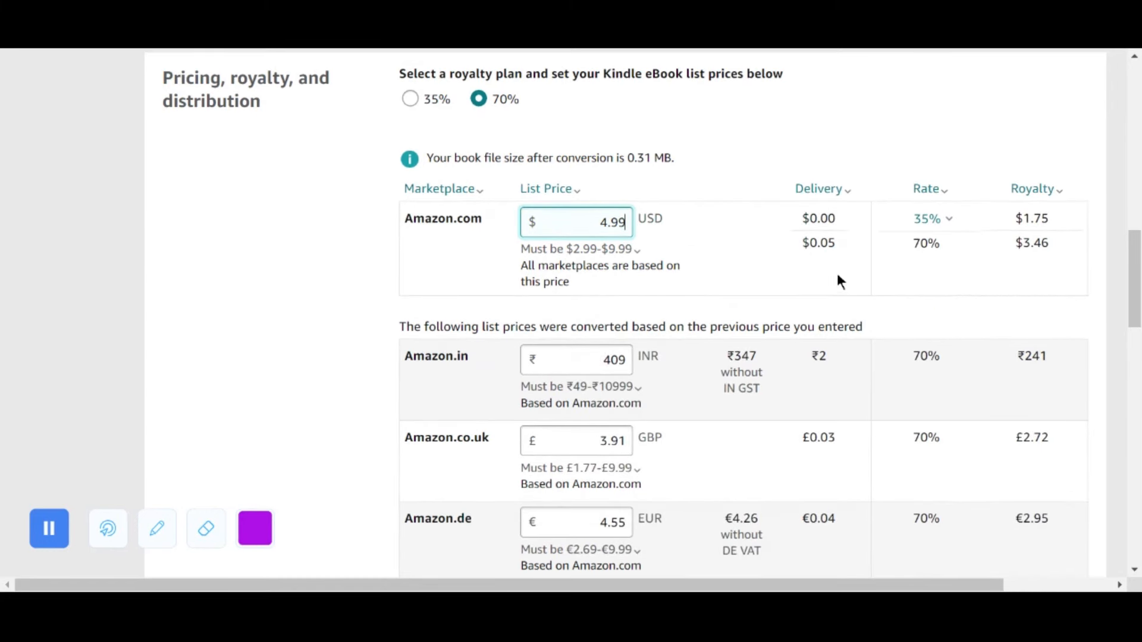
click(1046, 251)
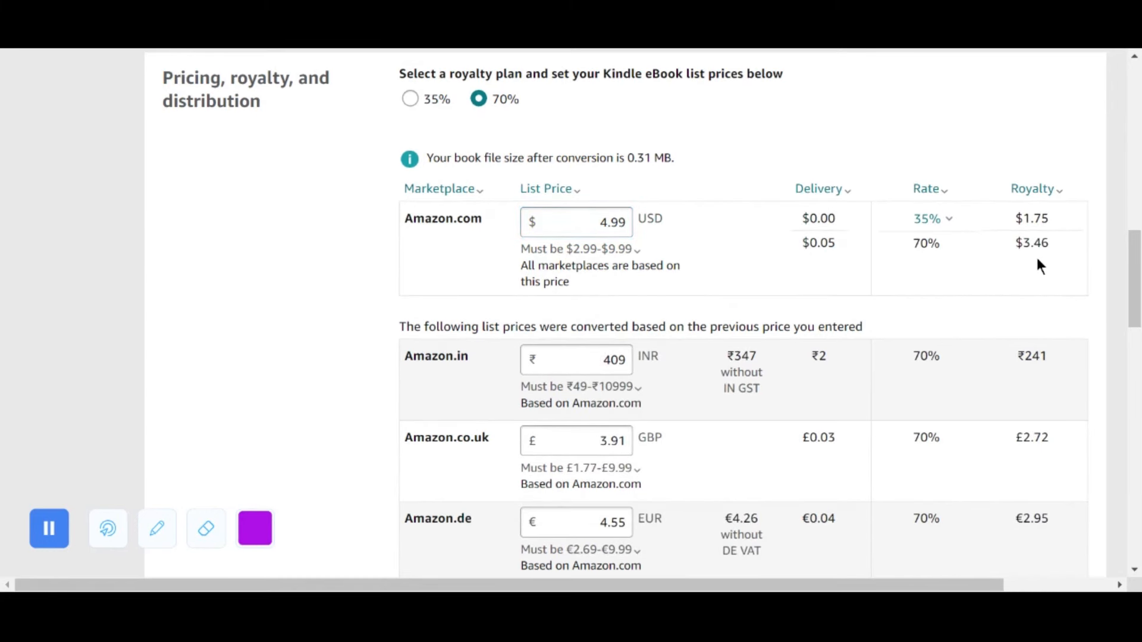
Review the converted marketplace prices and the terms, and publish the Kindle eBook.
scroll(592, 232, down, 7)
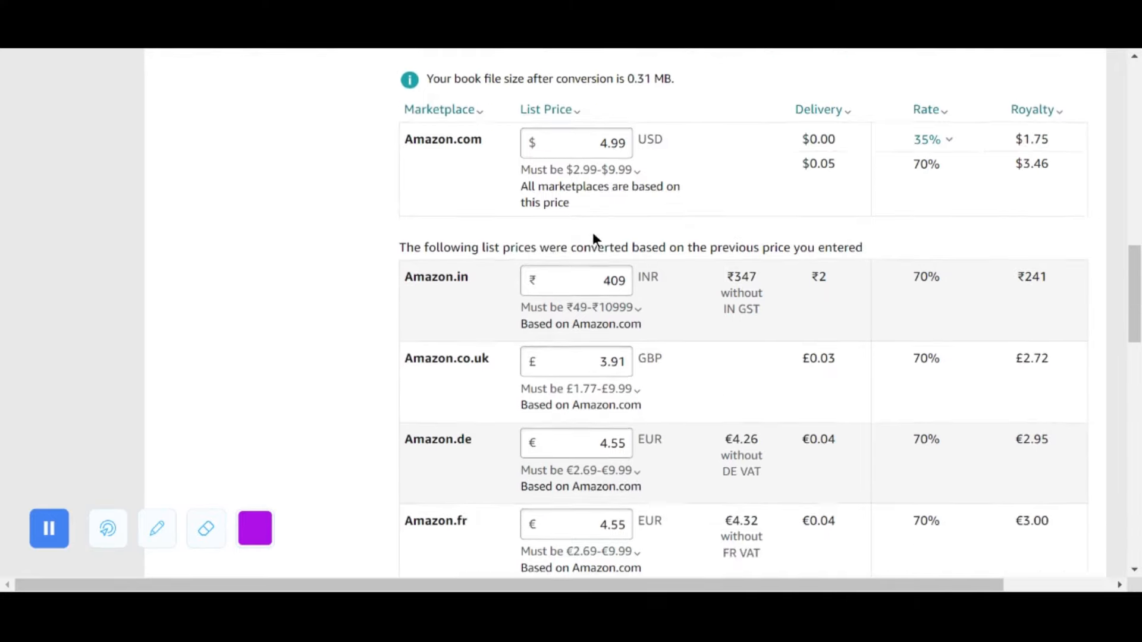
scroll(592, 232, down, 5)
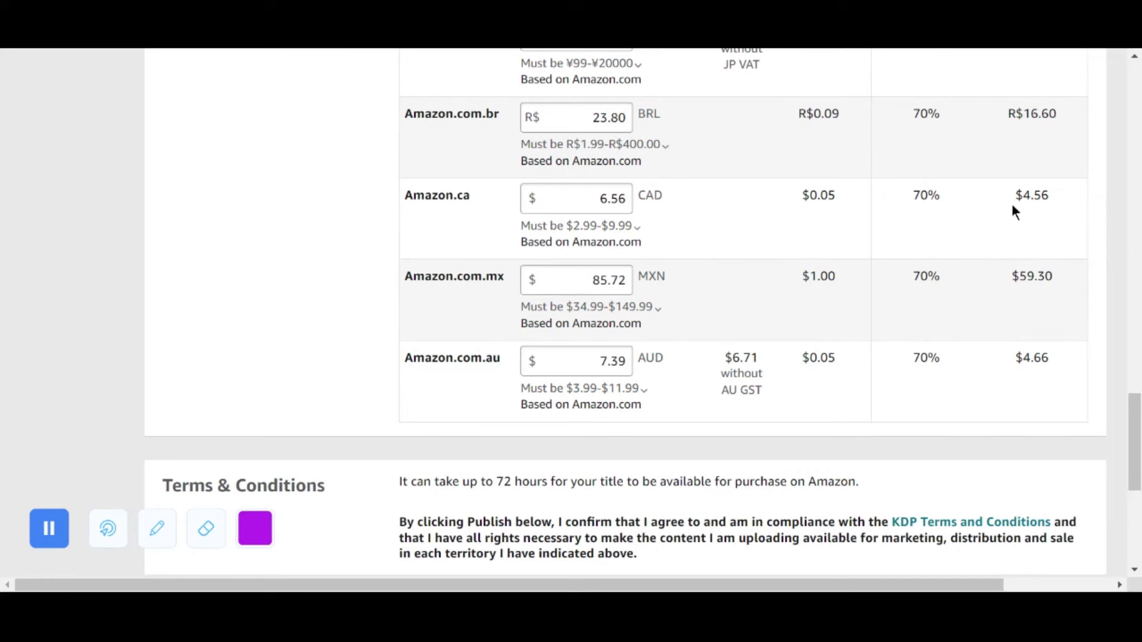
scroll(714, 301, down, 3)
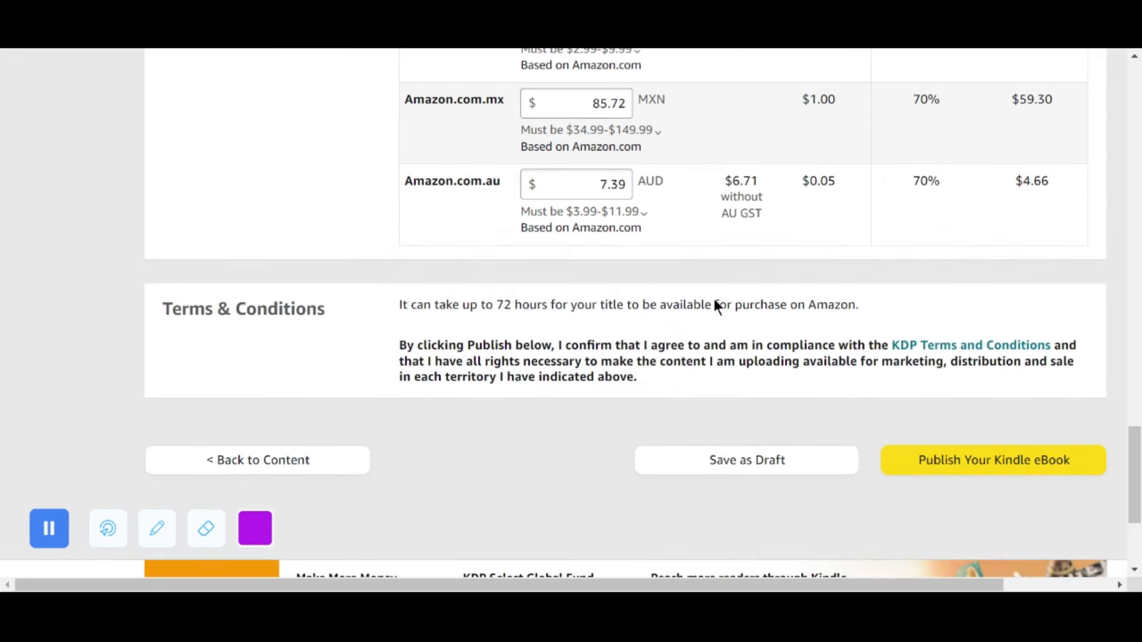
click(937, 471)
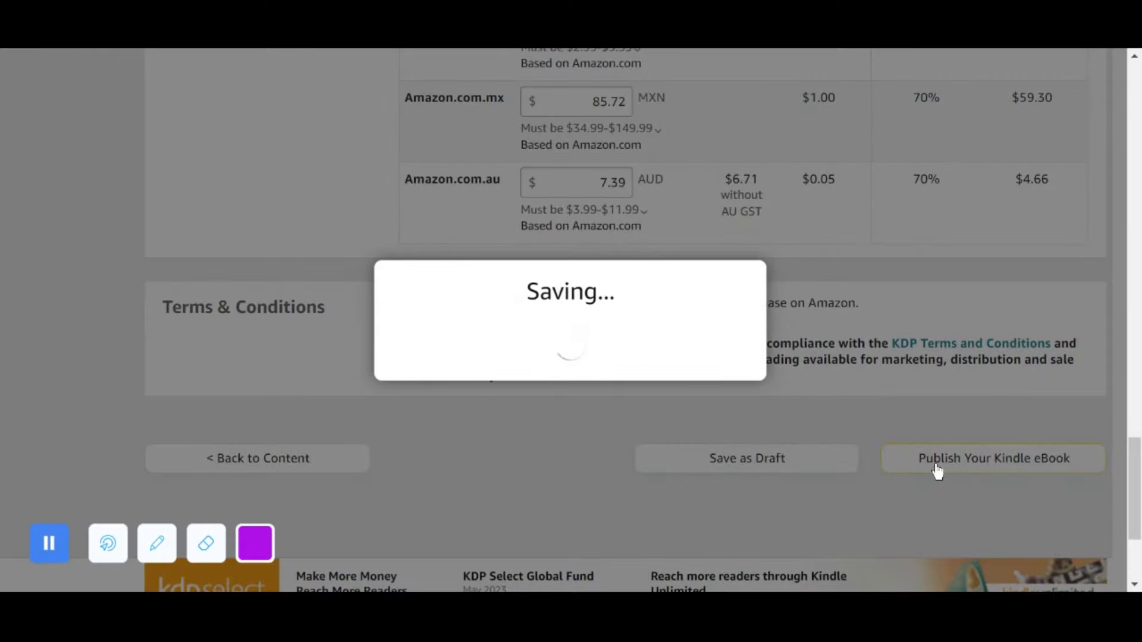